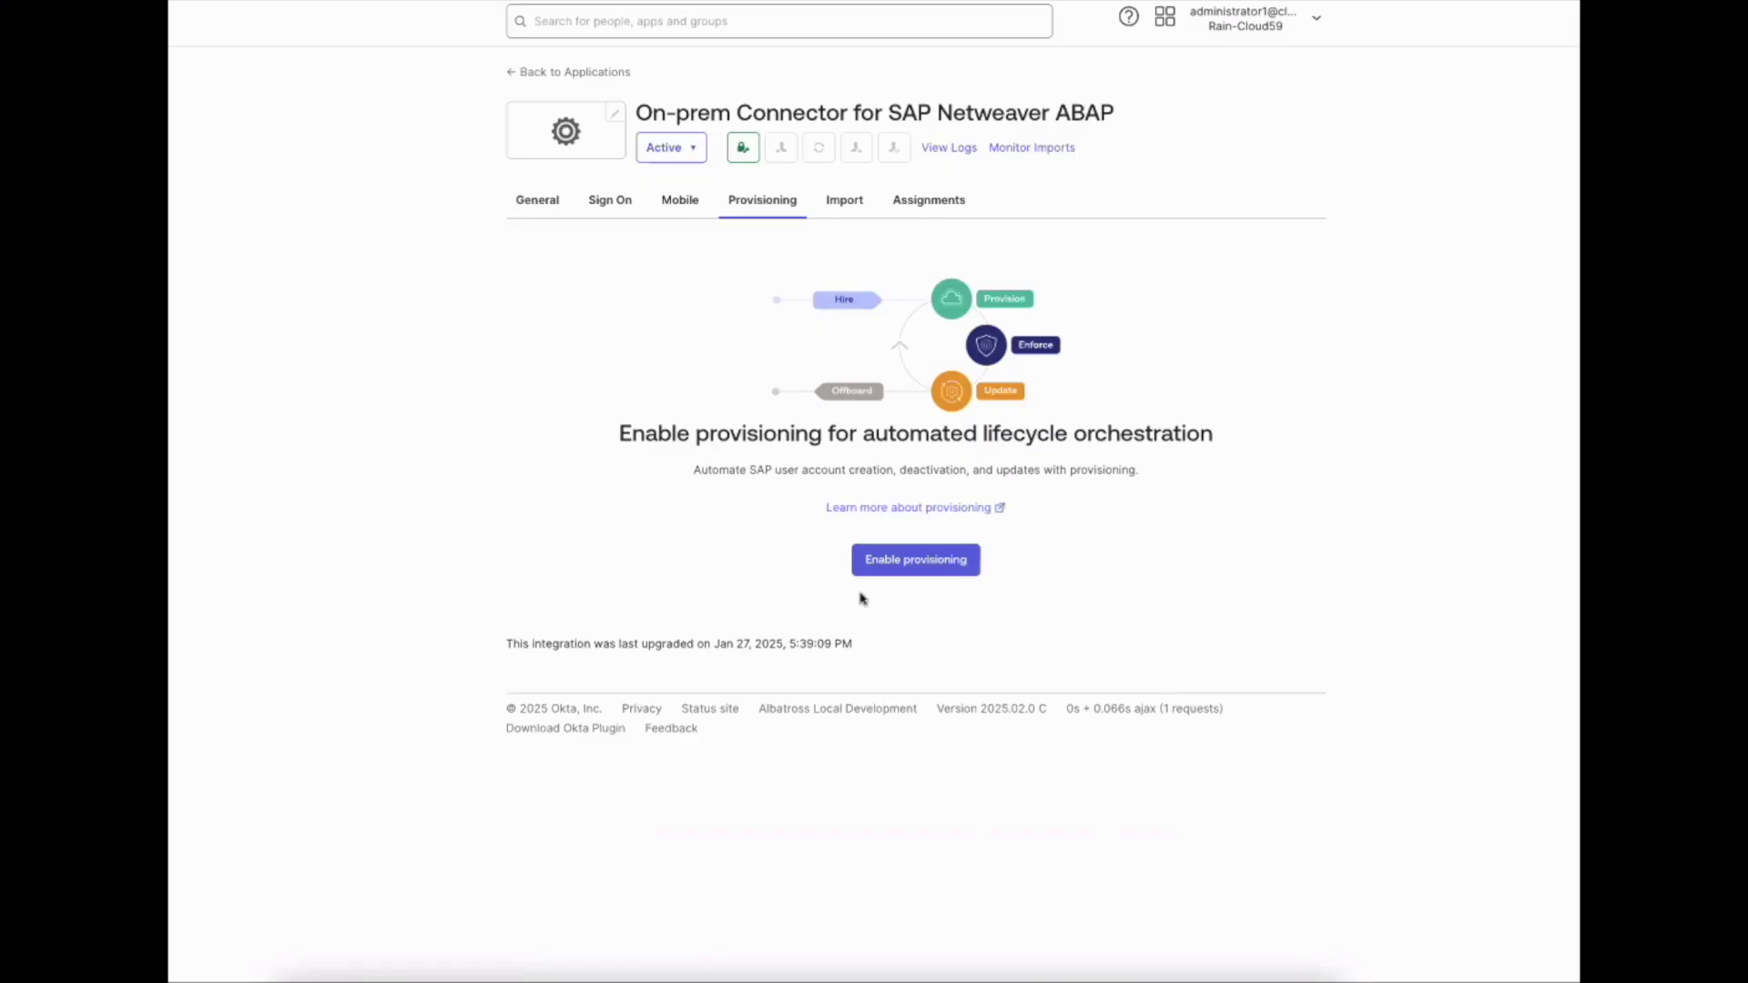
Enable provisioning for the app and choose the operational agent G4TWCX1G7X
left_click(903, 570)
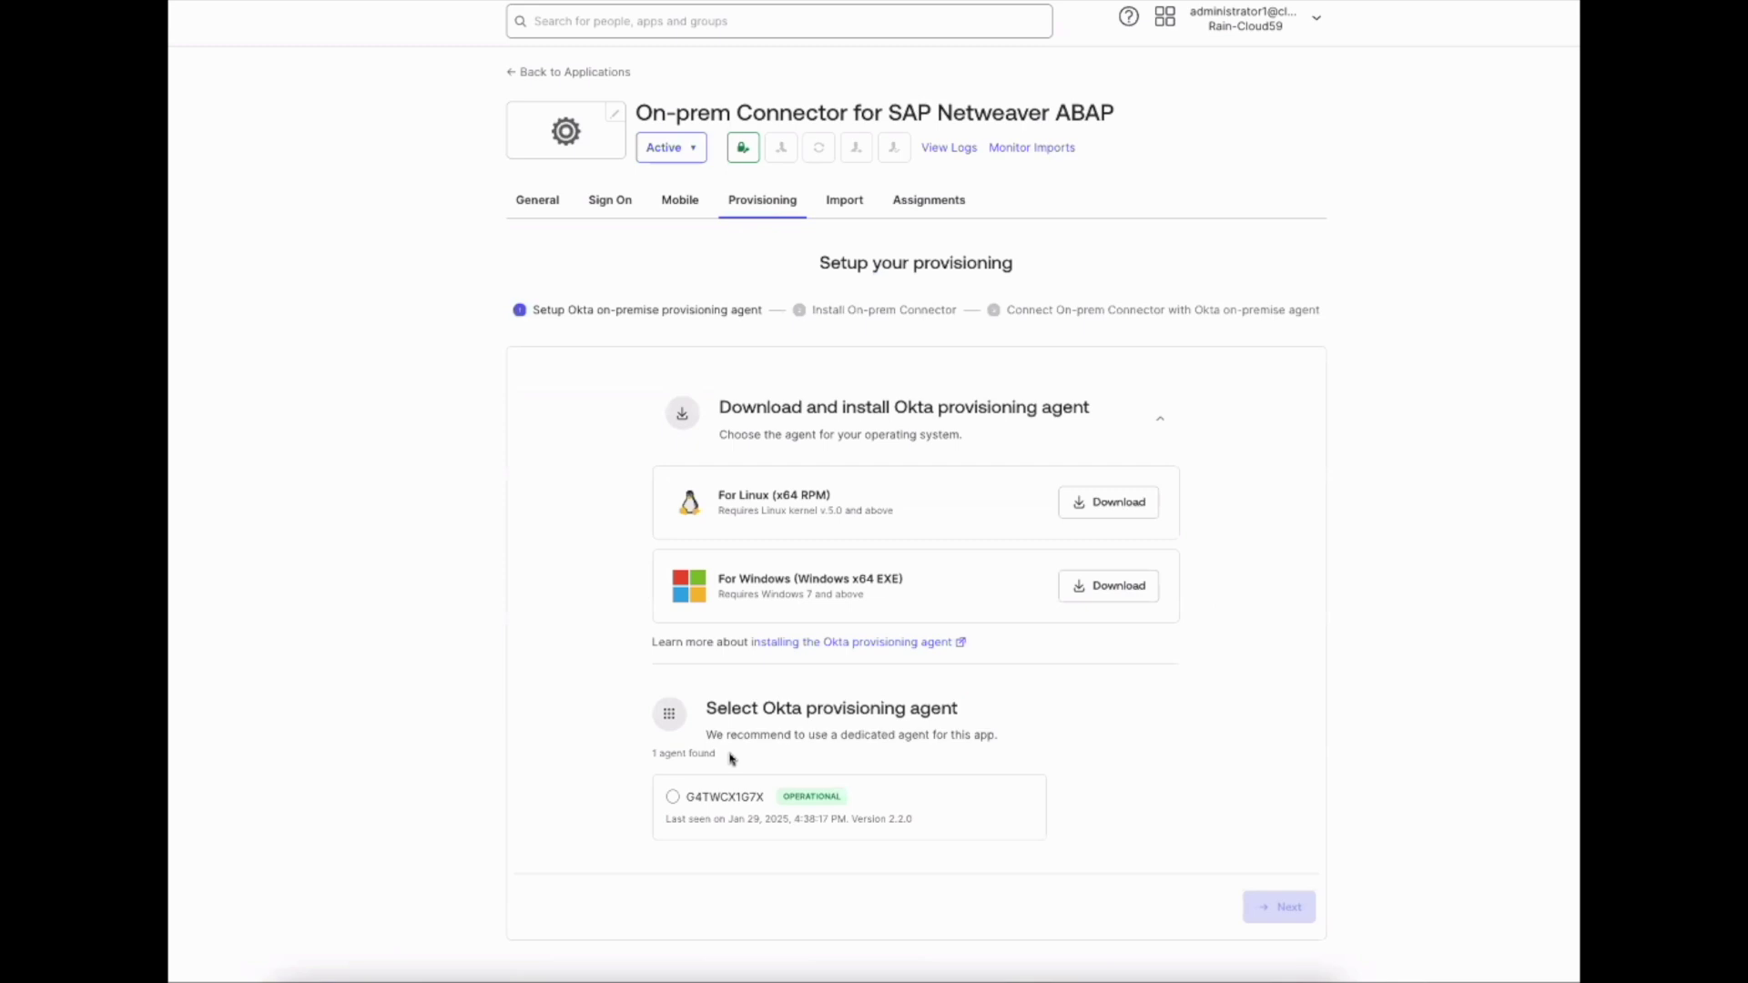
left_click(690, 798)
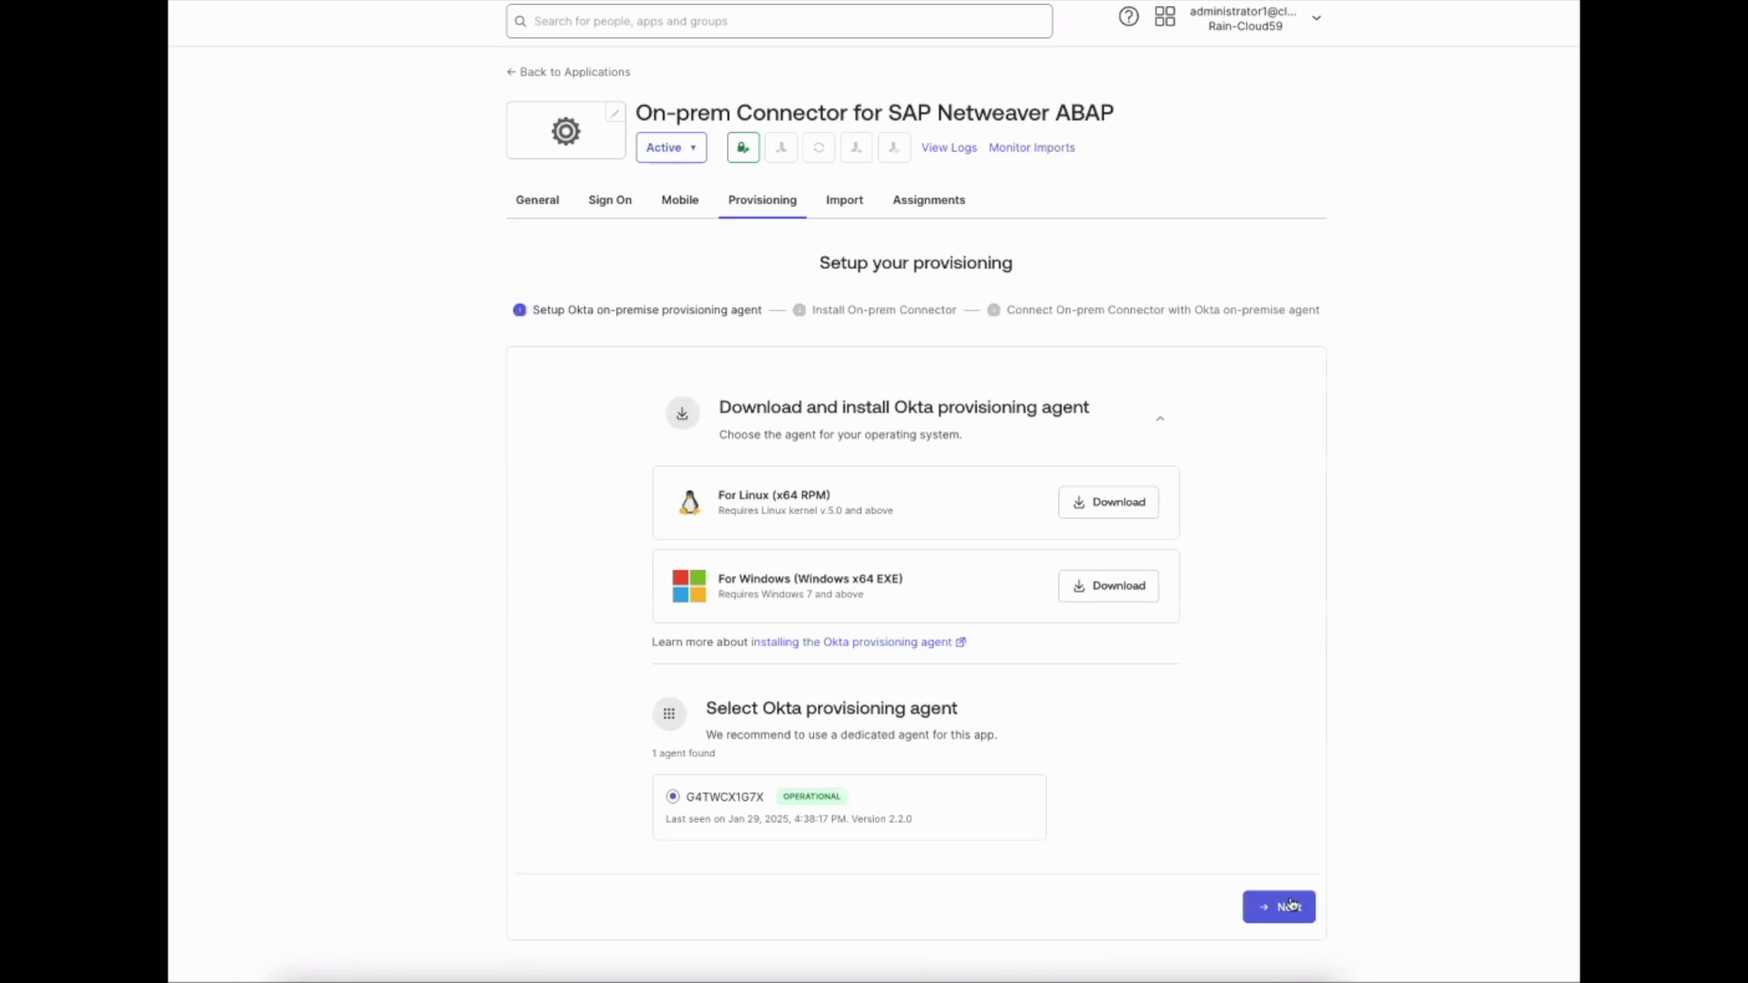
left_click(1289, 906)
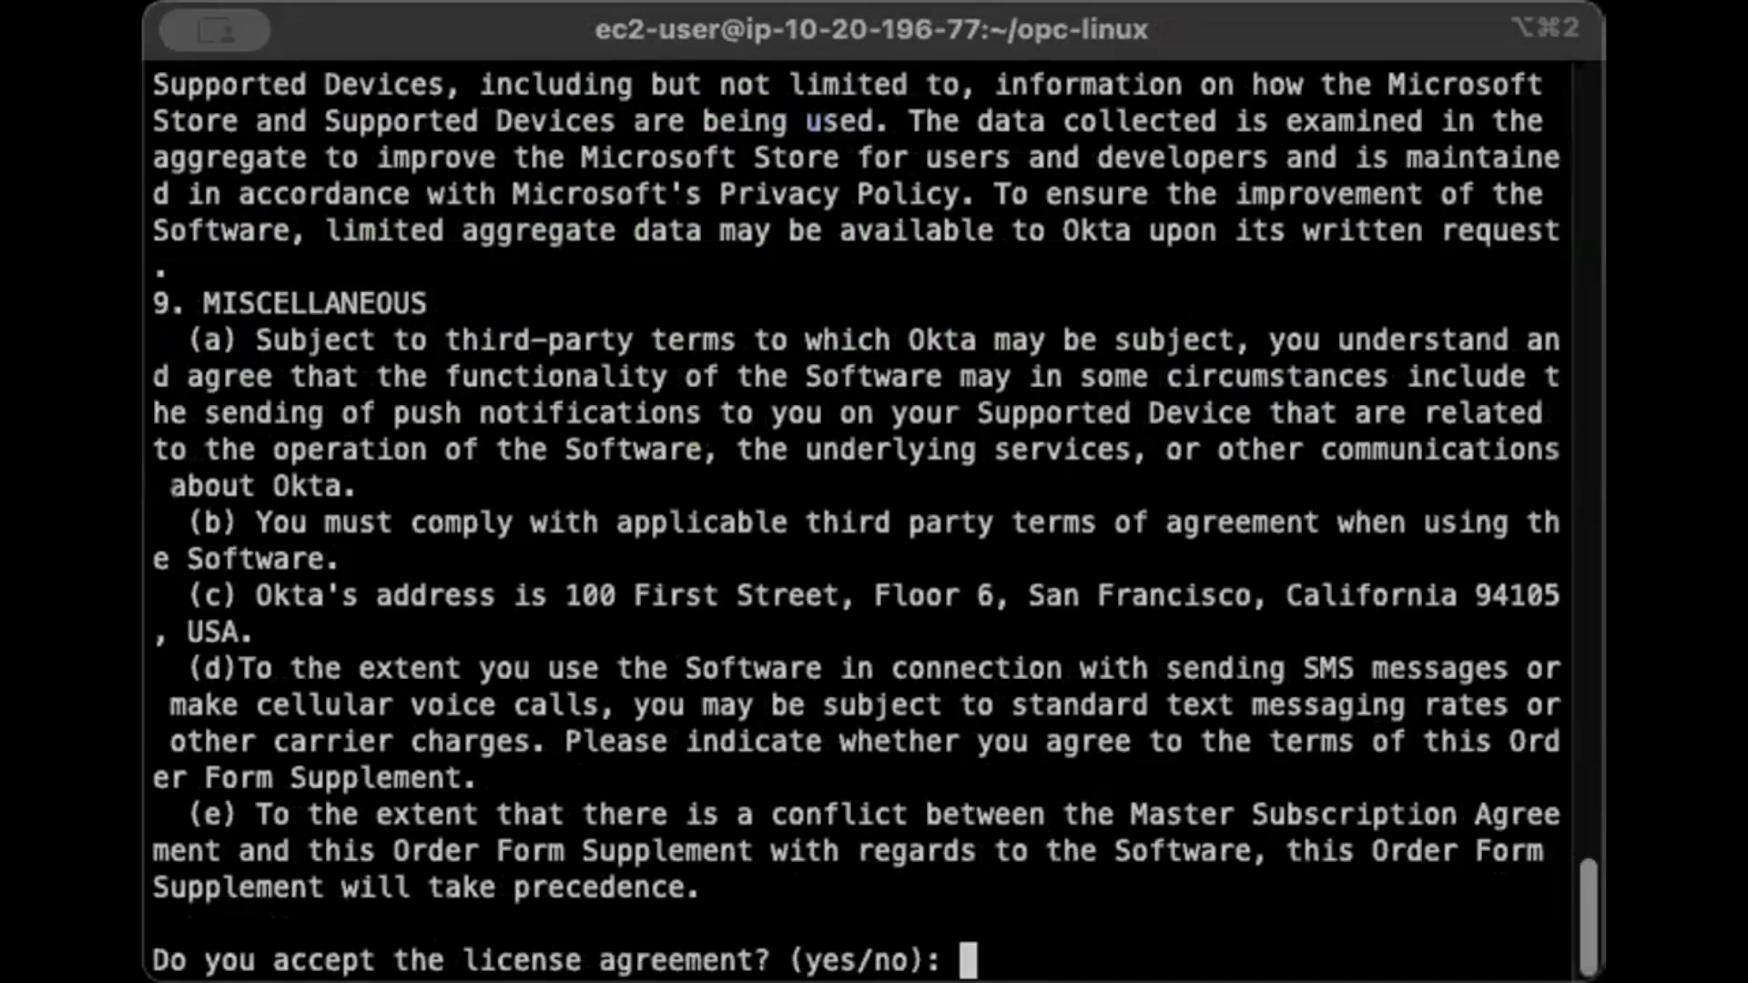
Answer 'yes' to the On-prem Connector licence prompt so the installer runs
type("yes")
key("Return")
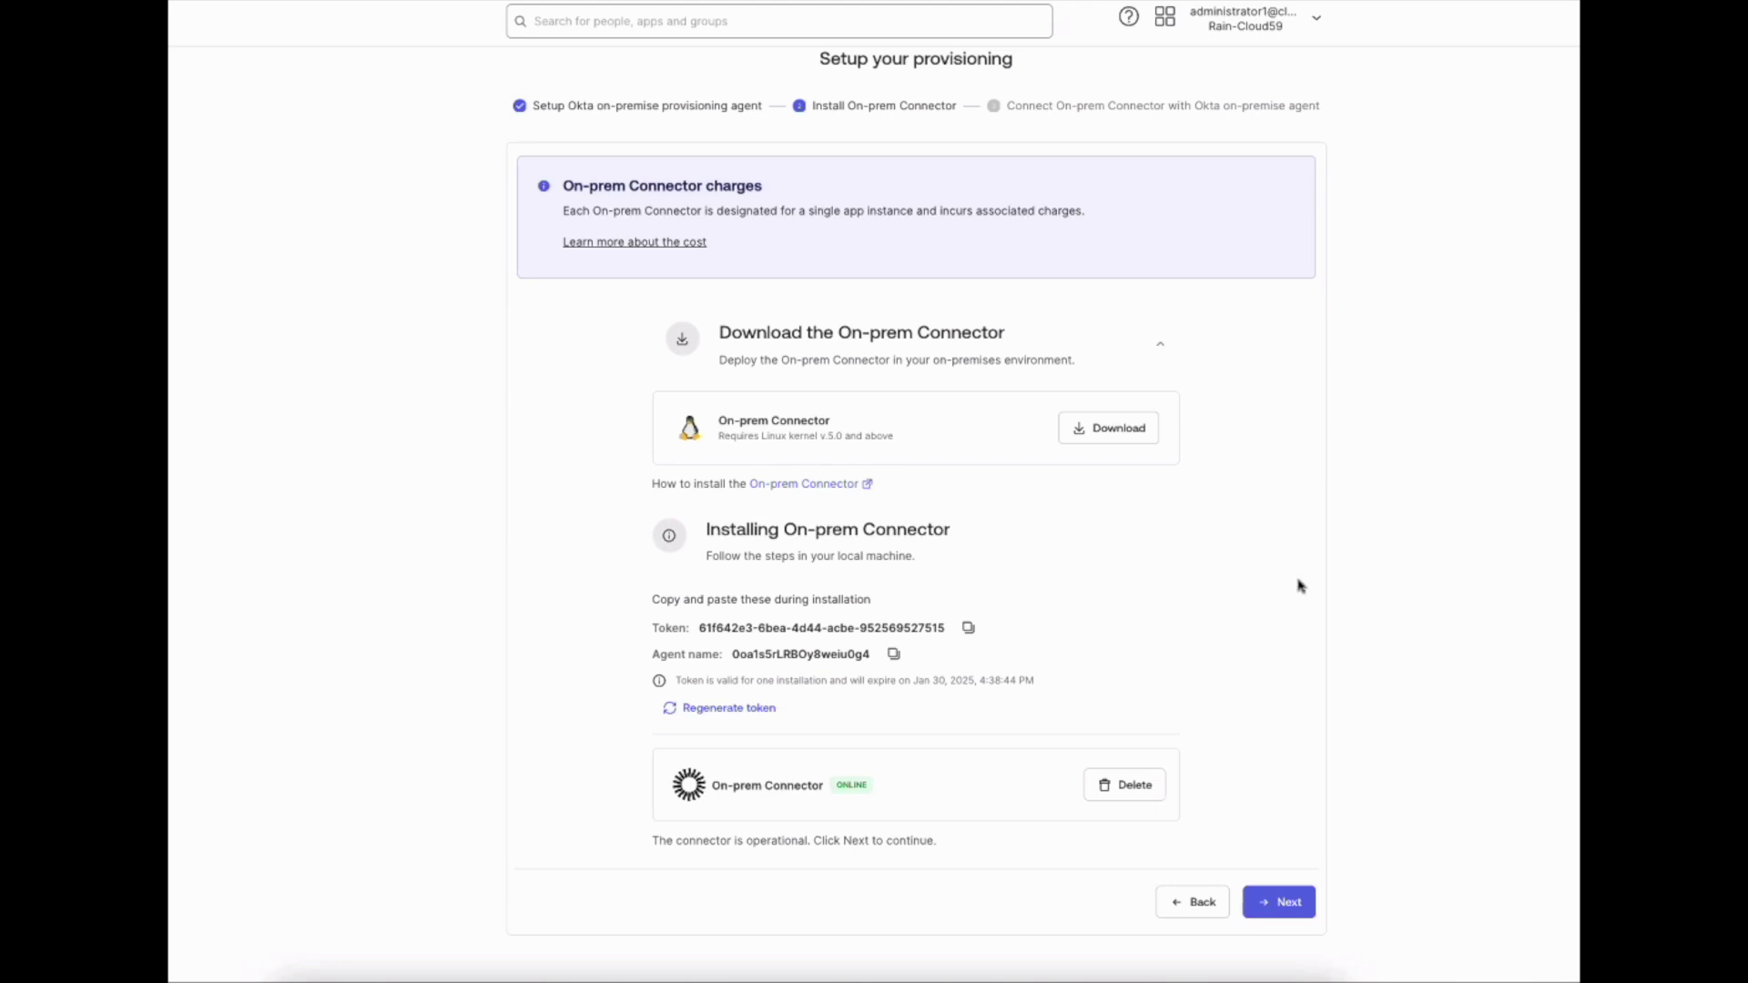
Enter SAP user name DEVELOPER and its password in the credentials step
left_click(1279, 902)
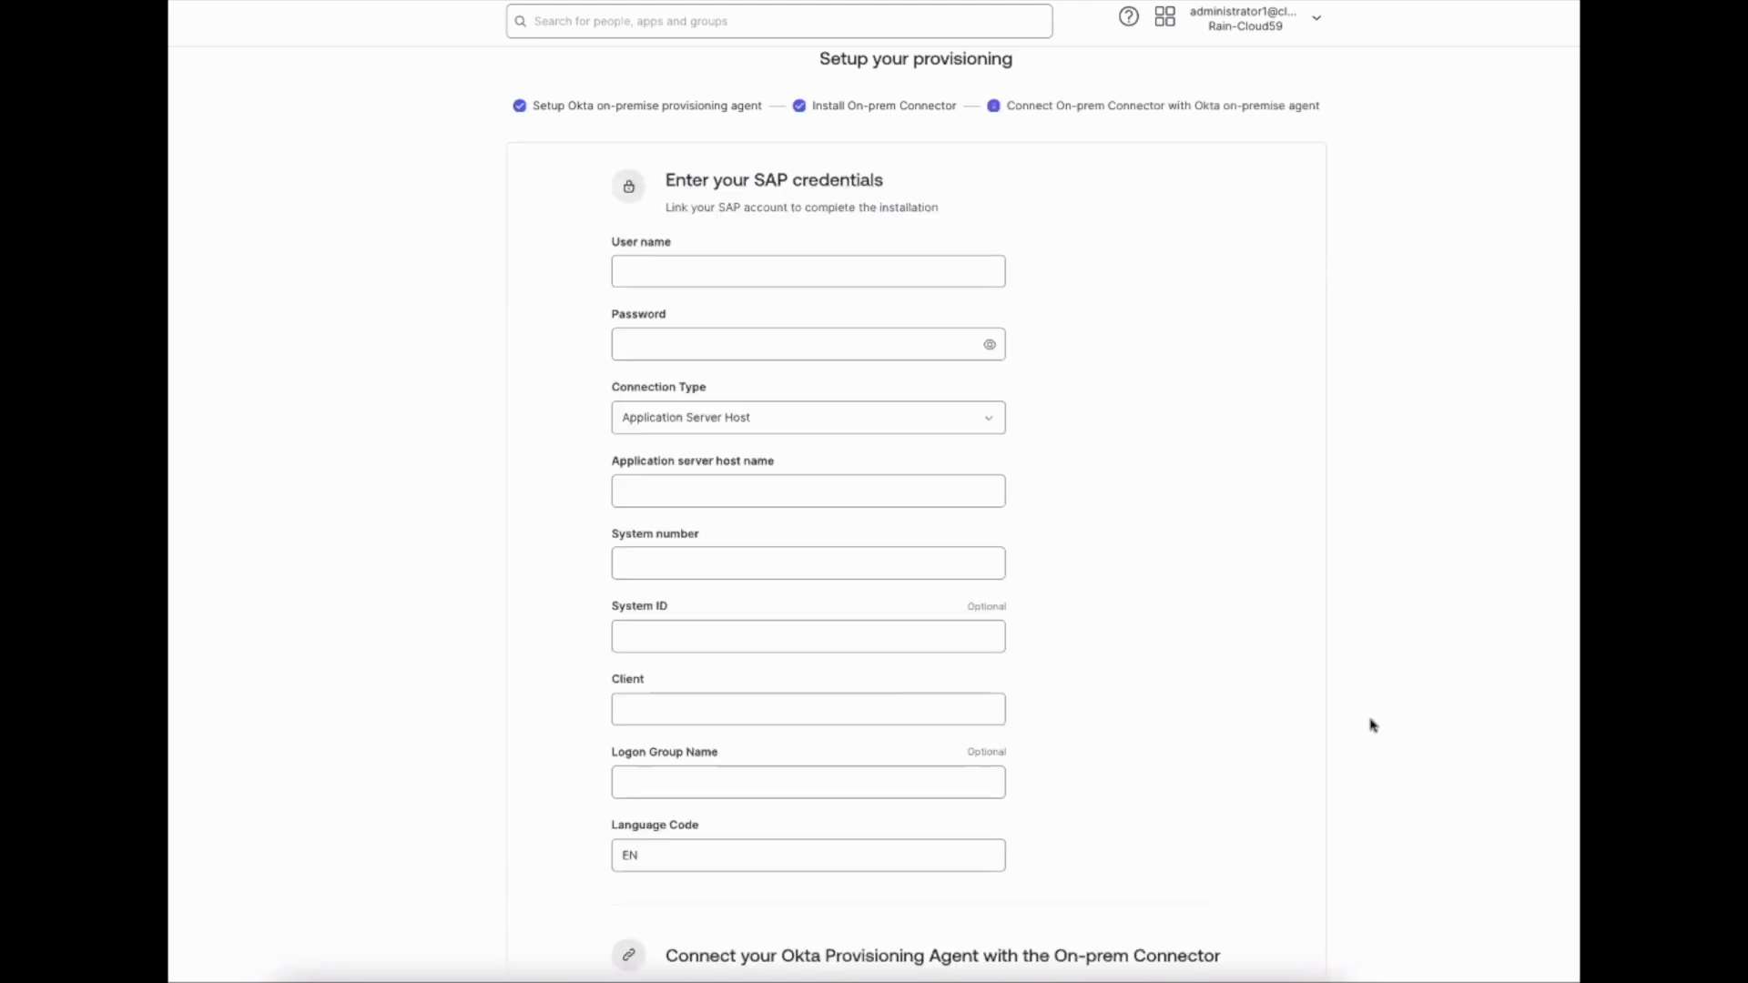
scroll(1373, 724, "up", 2)
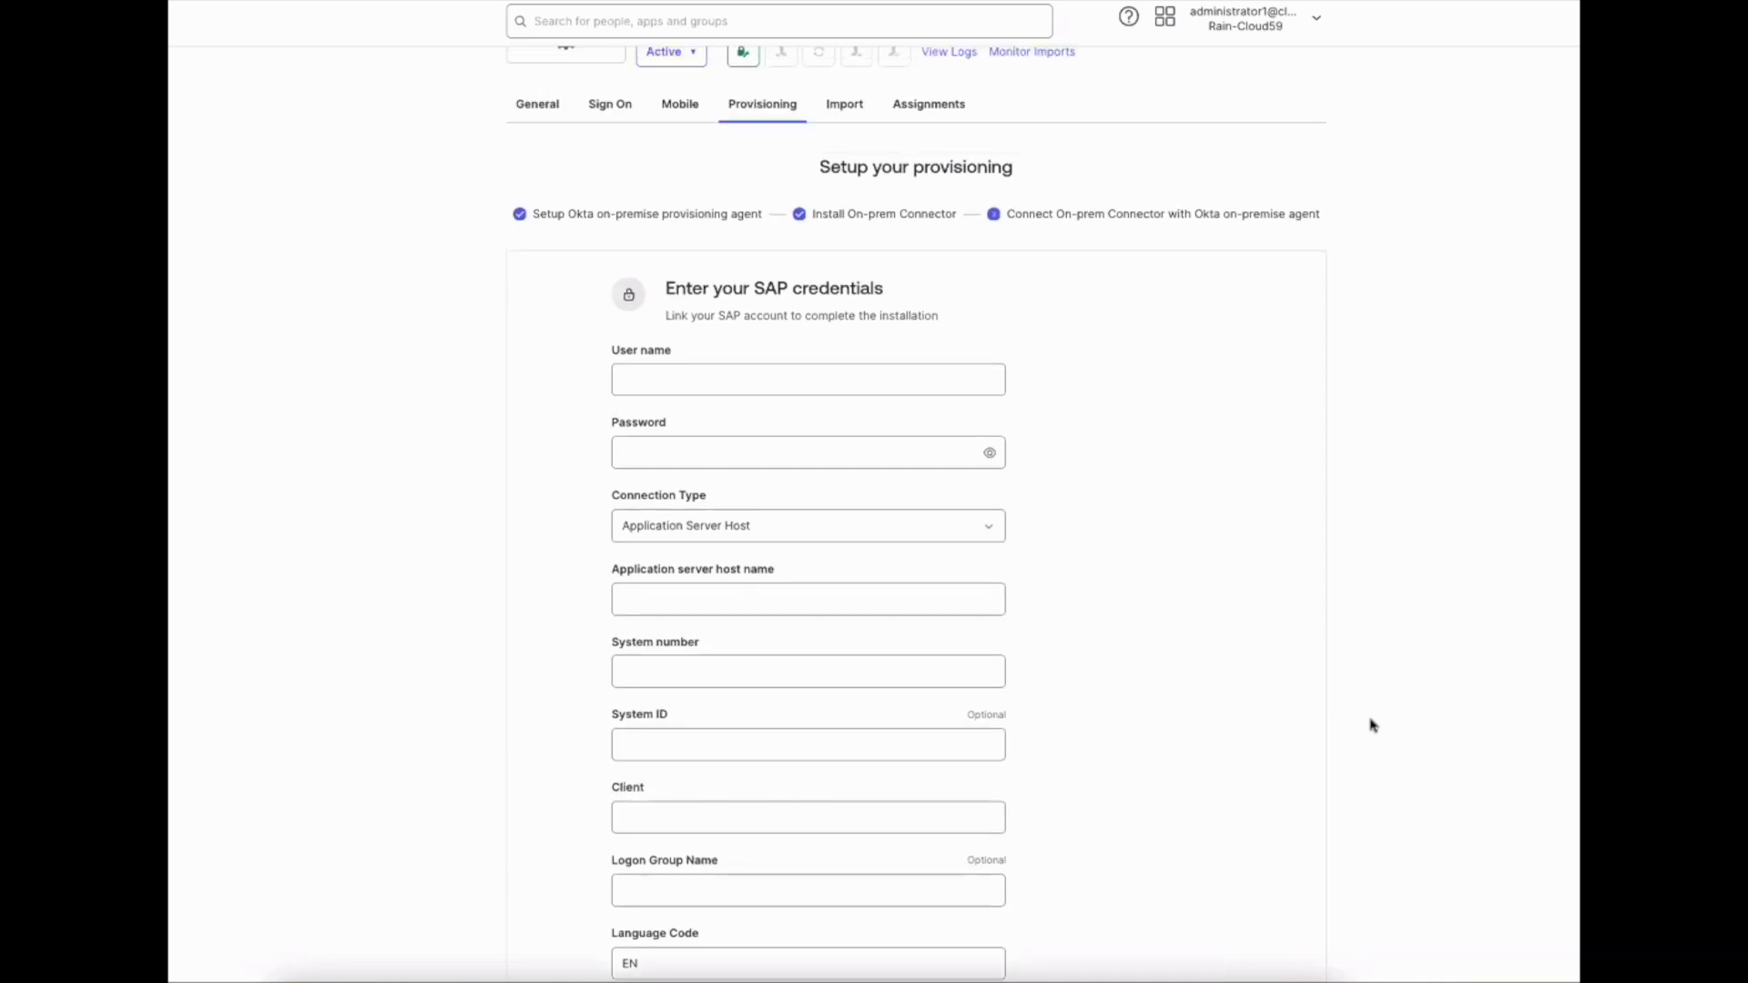
left_click(692, 382)
left_click(719, 418)
left_click(708, 453)
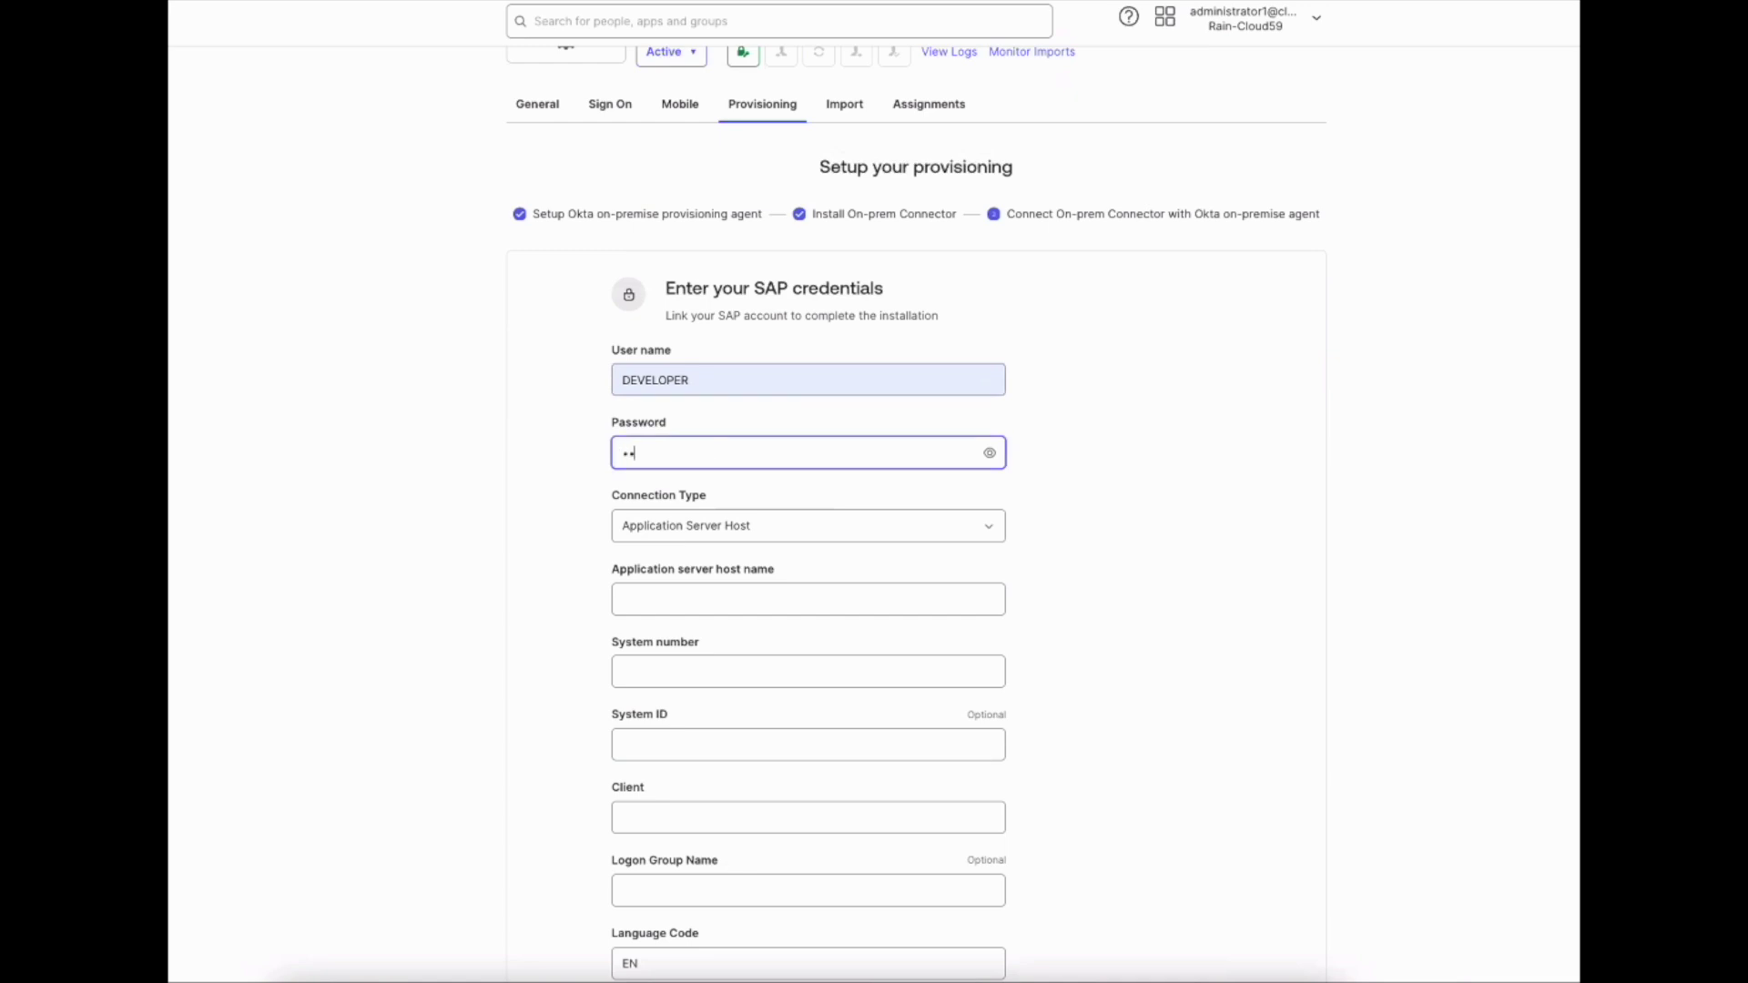
type("Htods70334")
Set application server host 172.17.0.2, system number 00 and client 001
left_click(739, 598)
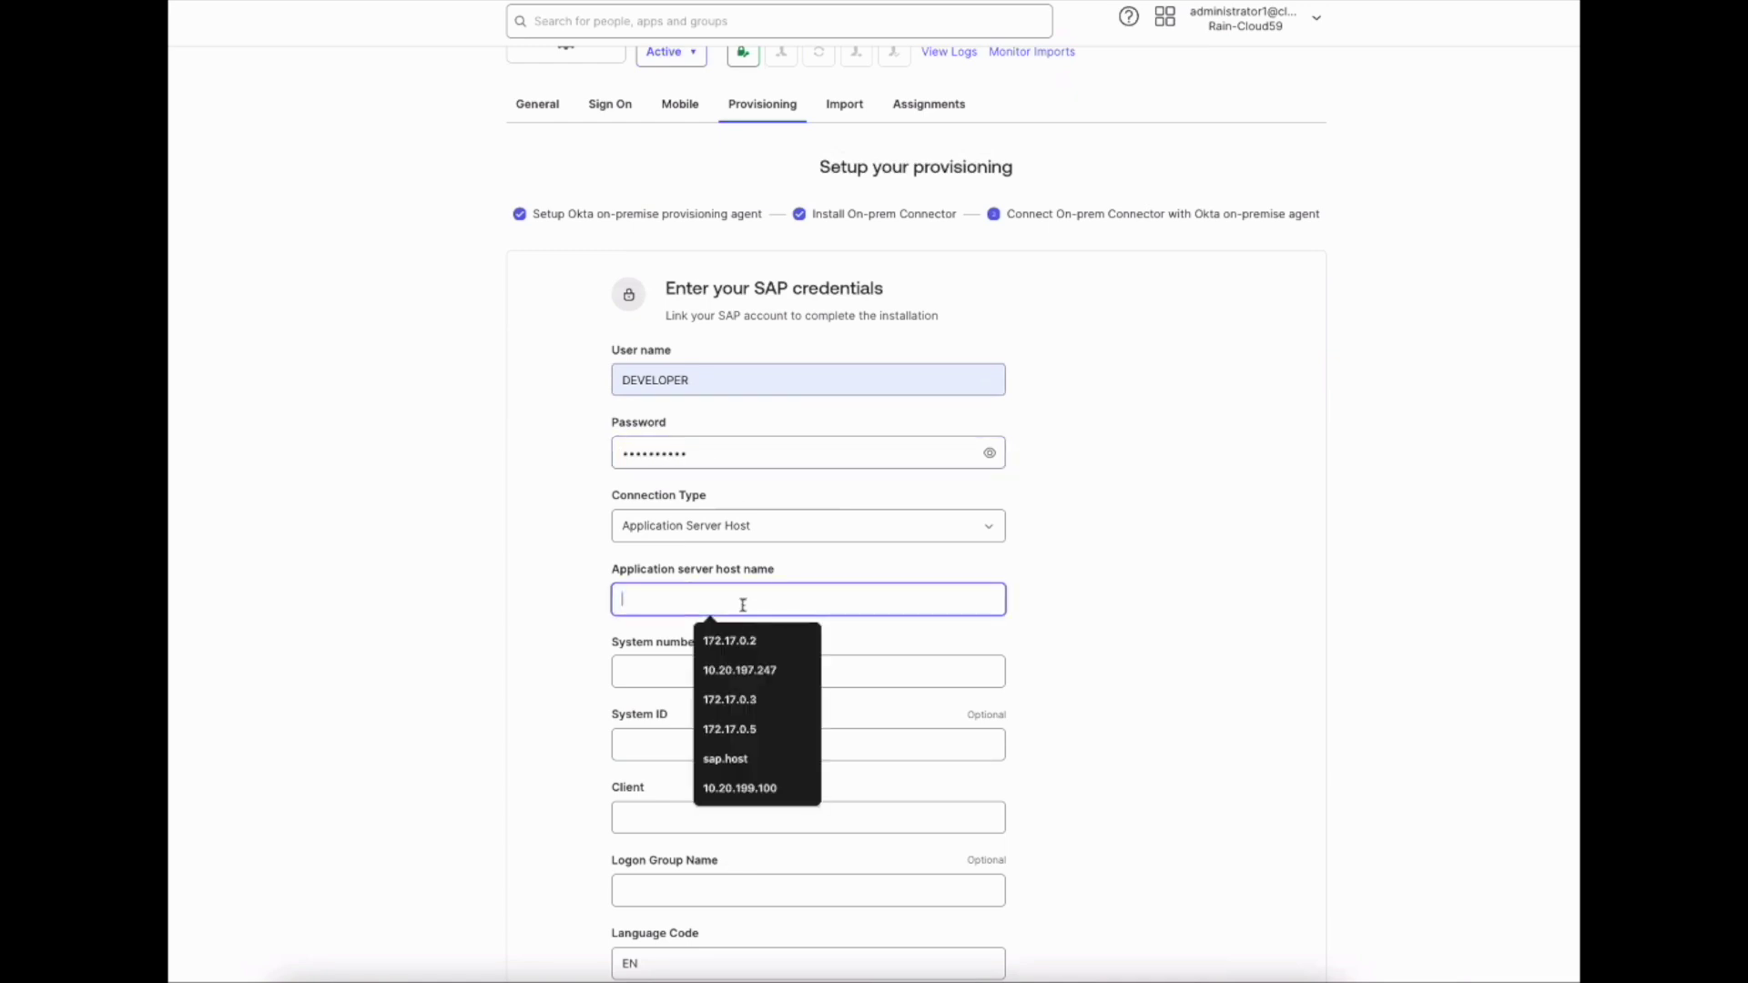
left_click(731, 635)
left_click(725, 672)
left_click(720, 714)
scroll(692, 674, "down", 2)
left_click(683, 648)
left_click(792, 694)
Set the connector FQDN to 127.0.0.1 and connect the agents
scroll(734, 611, "down", 4)
left_click(734, 611)
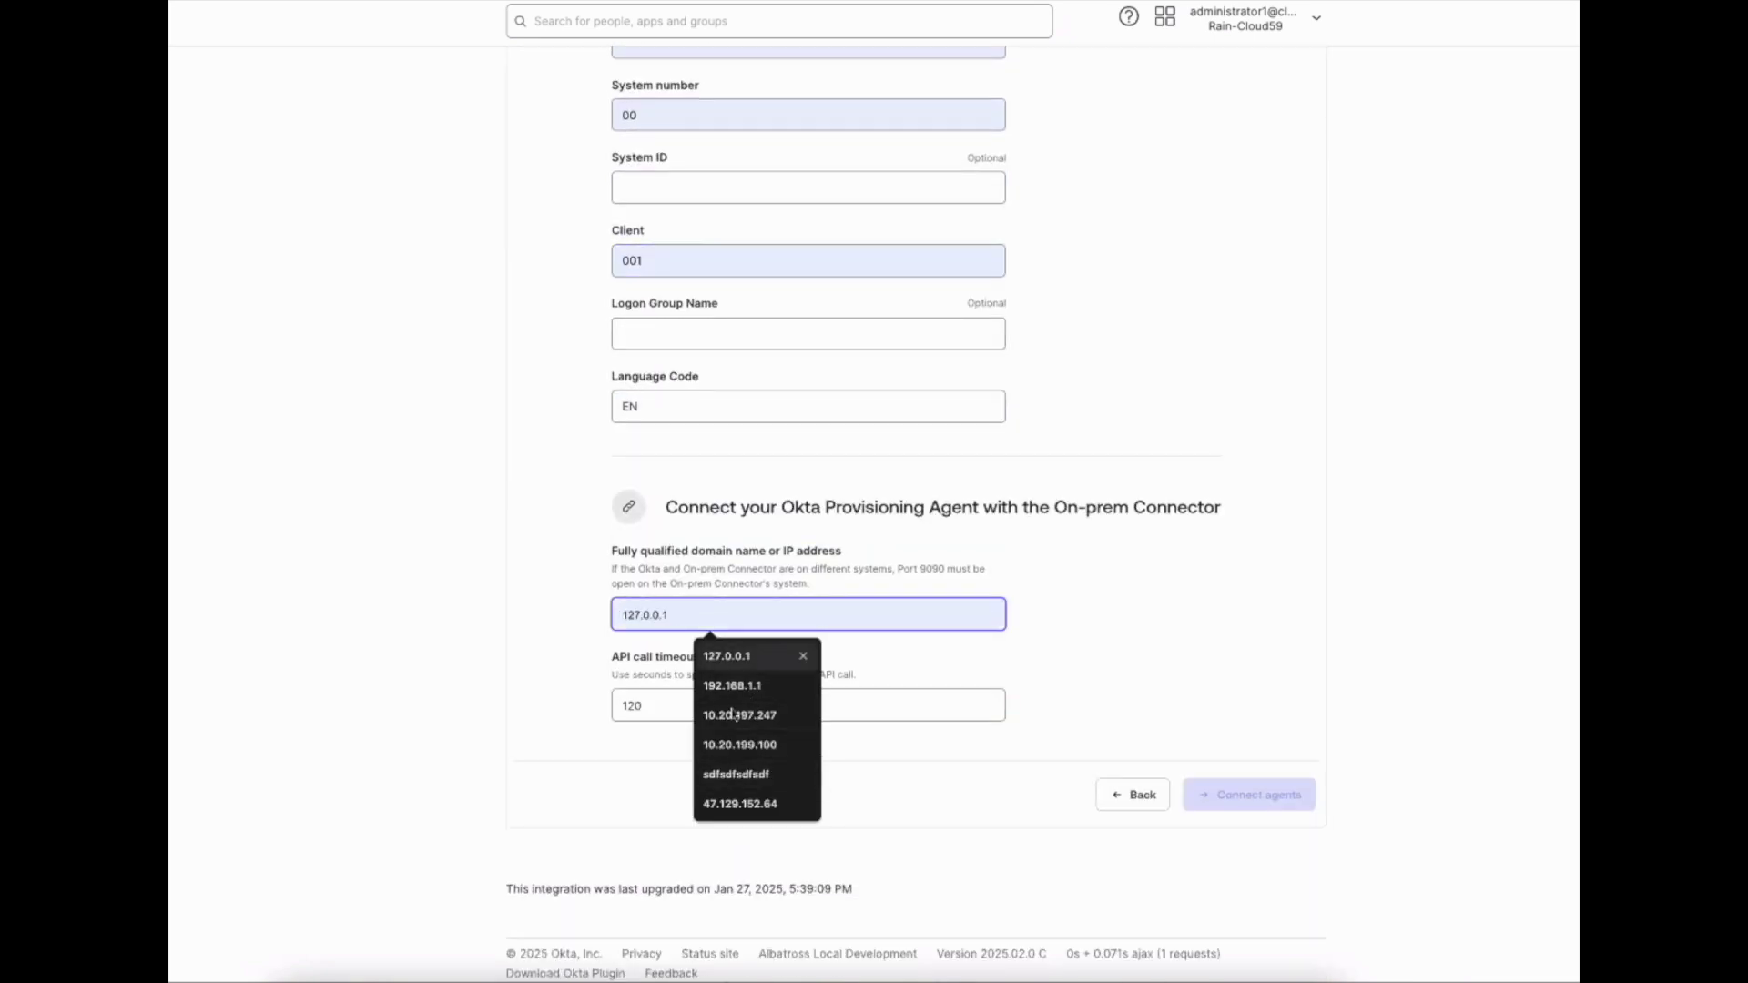
left_click(738, 656)
scroll(1362, 507, "up", 6)
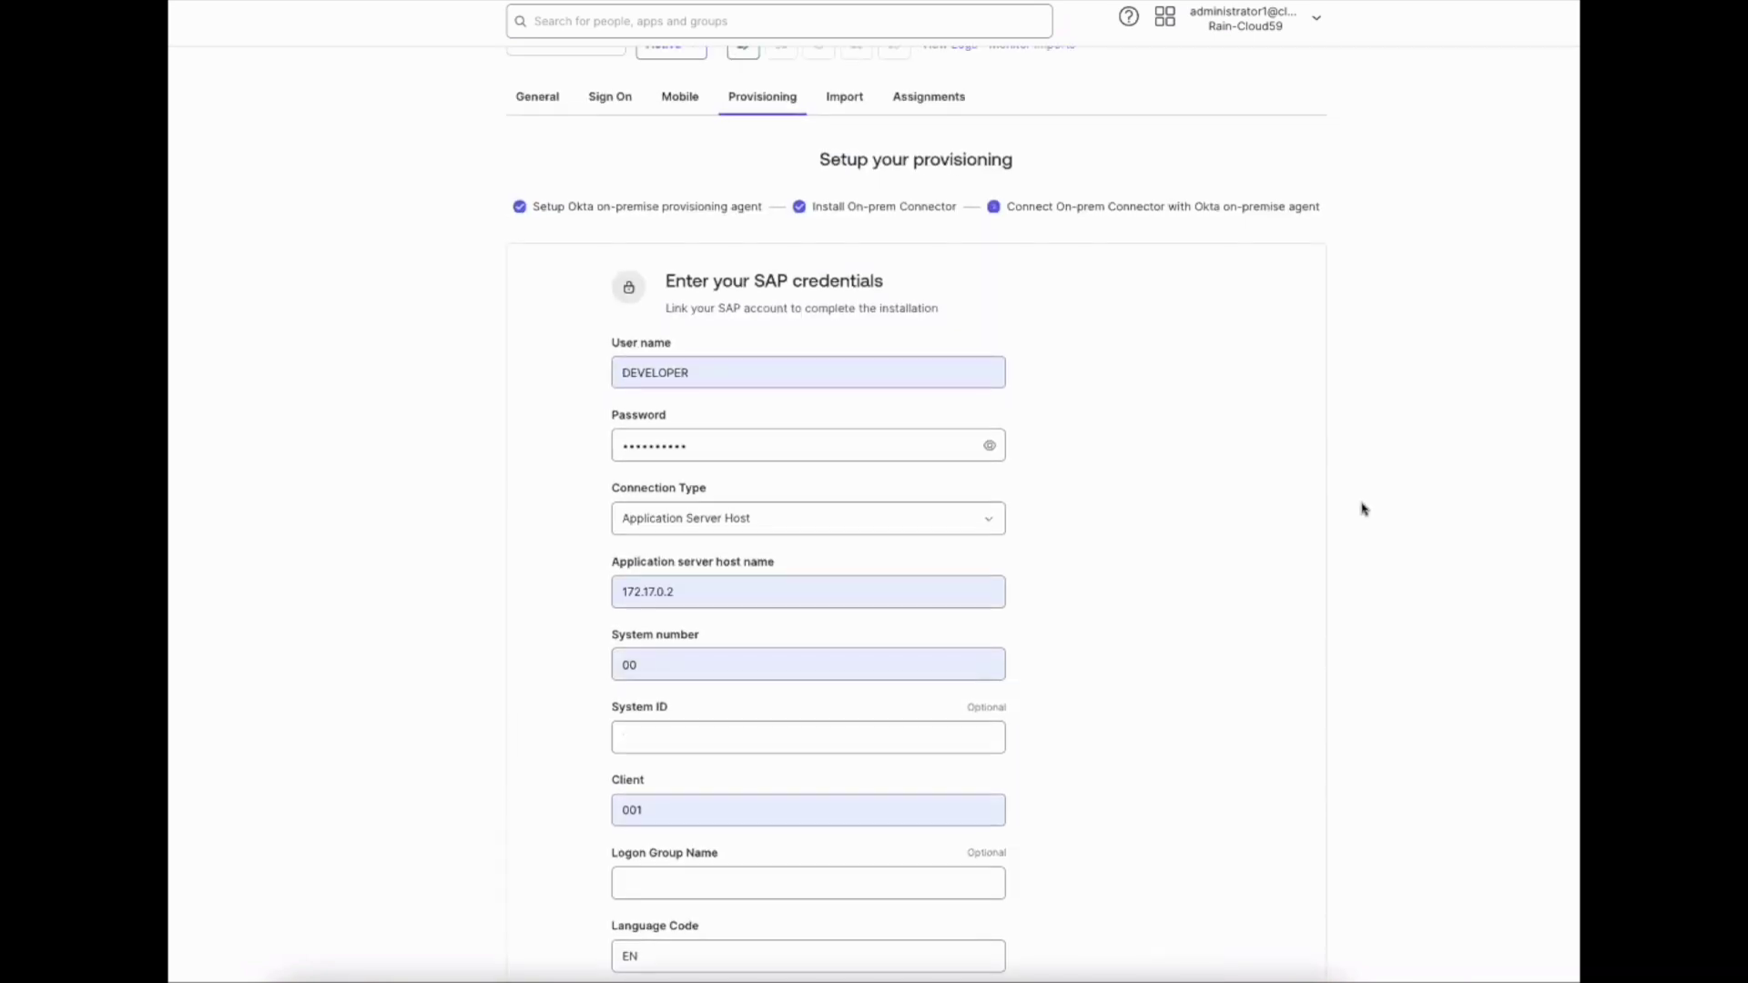
scroll(1362, 507, "down", 6)
left_click(1289, 752)
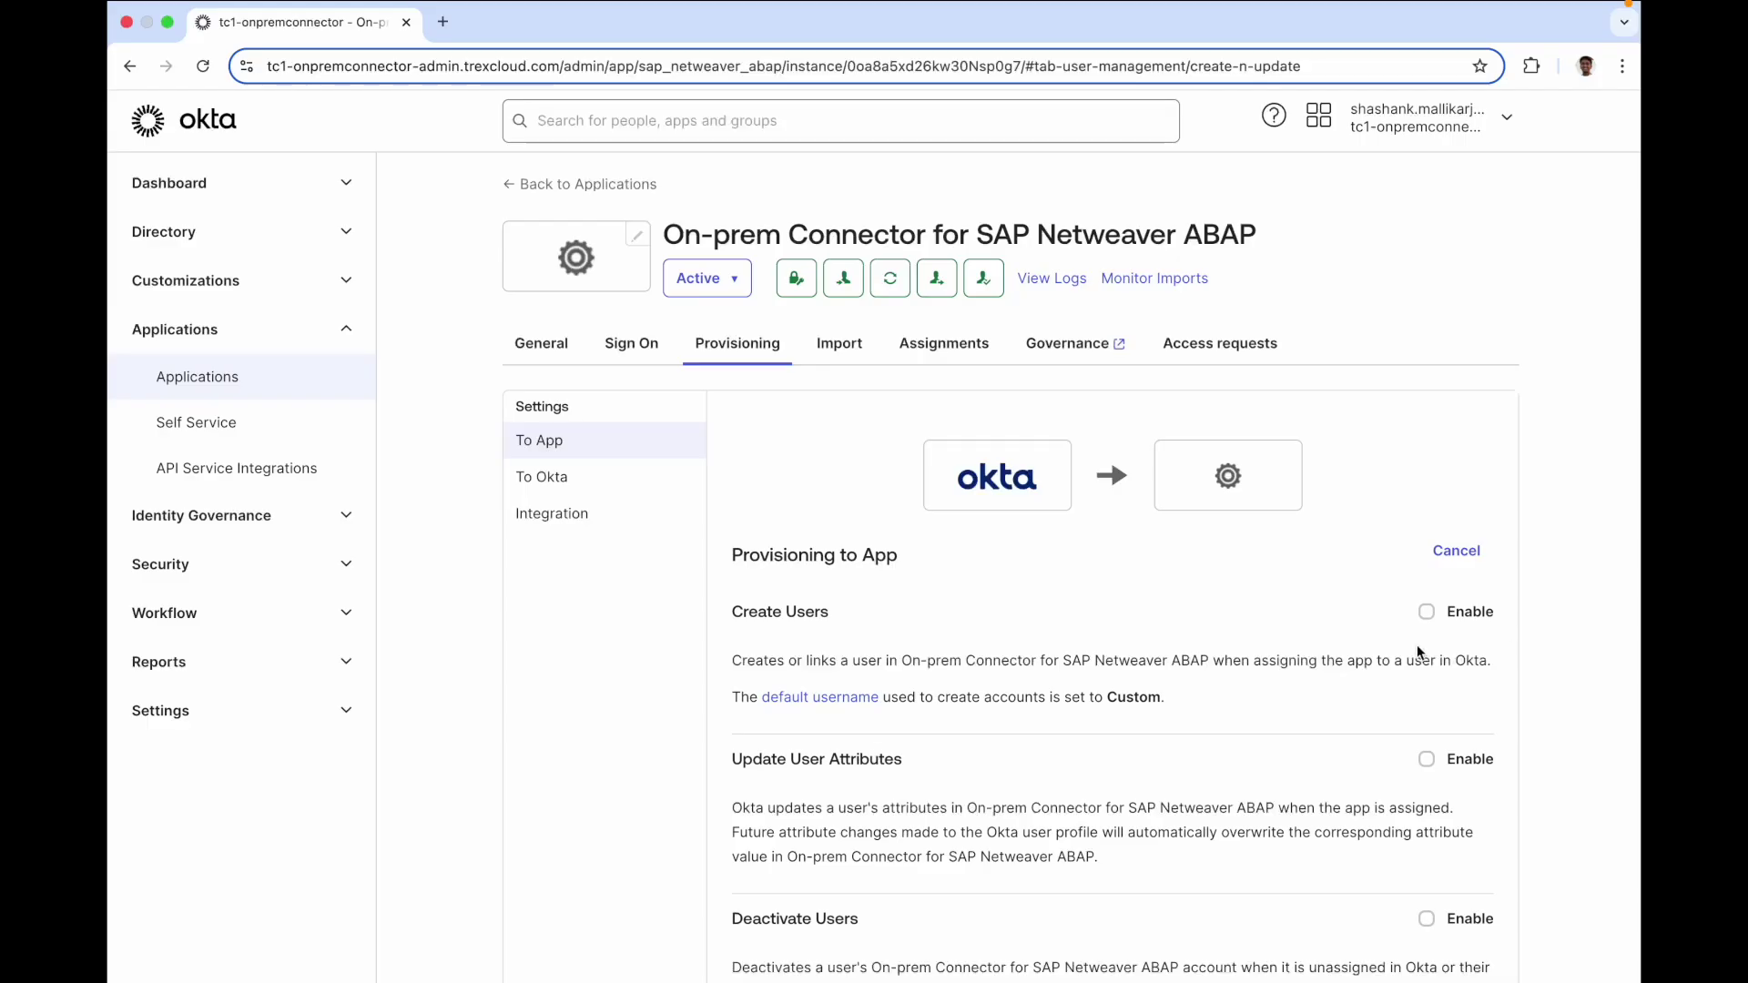
Enable Deactivate Users and Sync Password in the Provisioning to App settings
scroll(1440, 706, "down", 4)
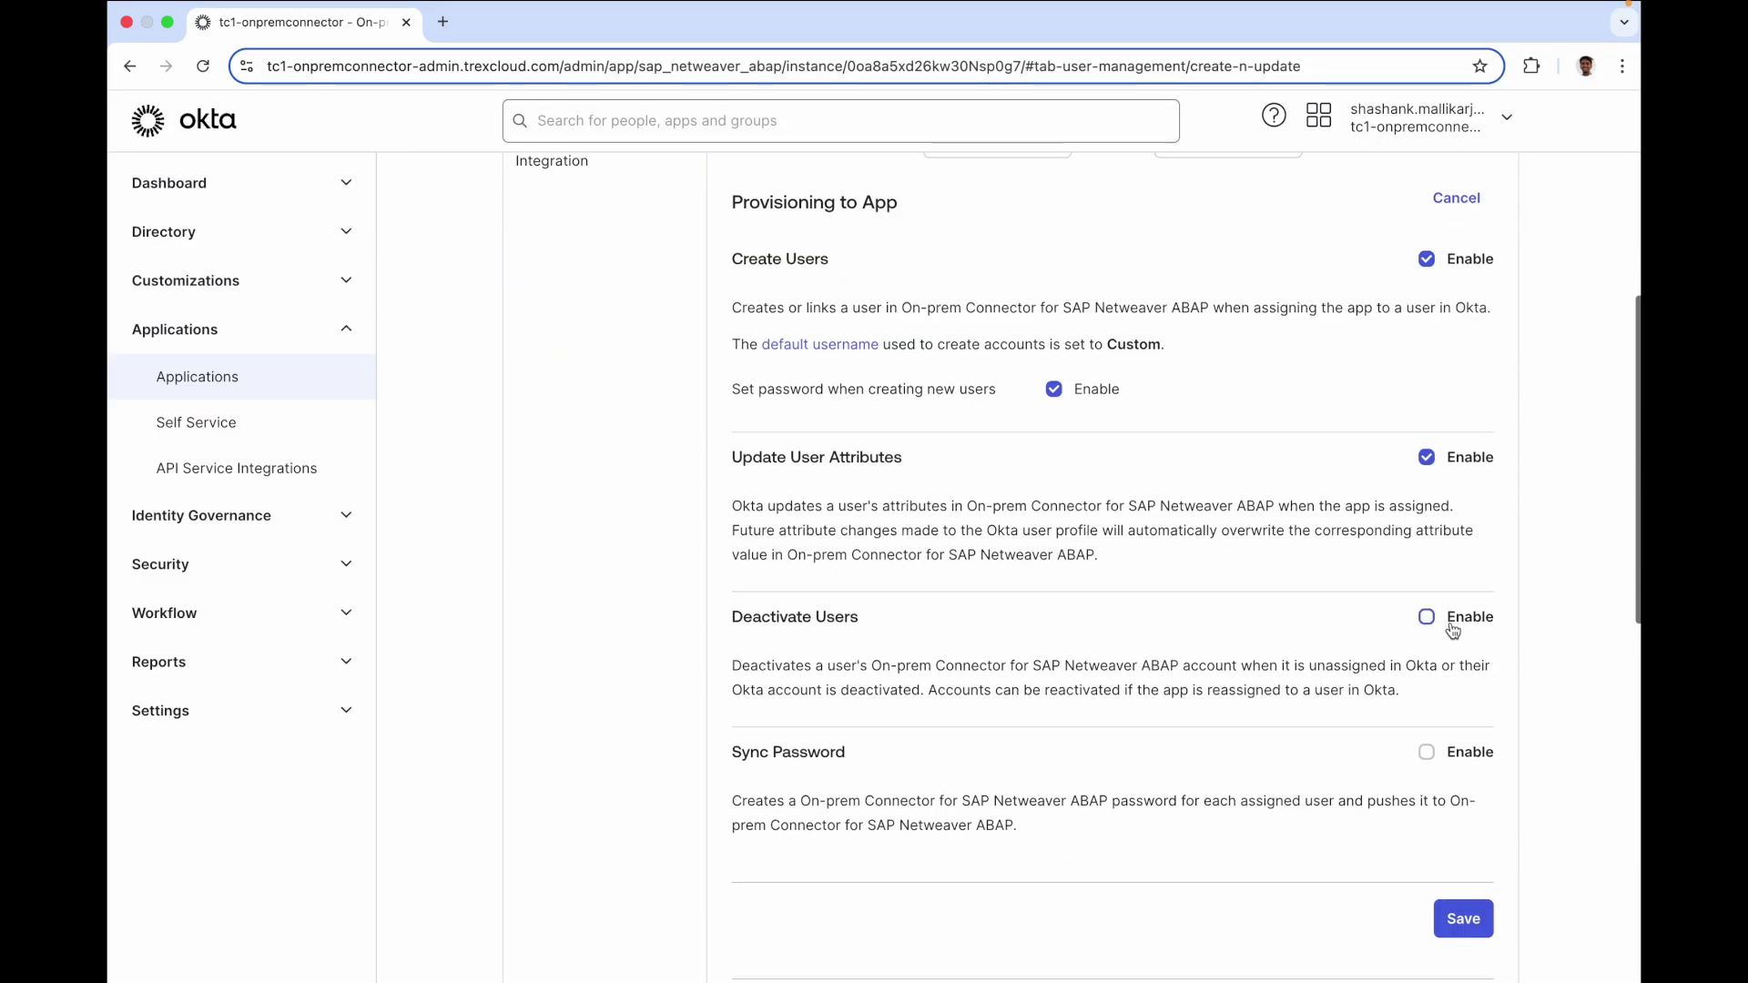
left_click(1452, 619)
left_click(1426, 752)
scroll(1457, 756, "down", 3)
Save the provisioning settings and view the Role entitlement on the Governance page
left_click(1460, 742)
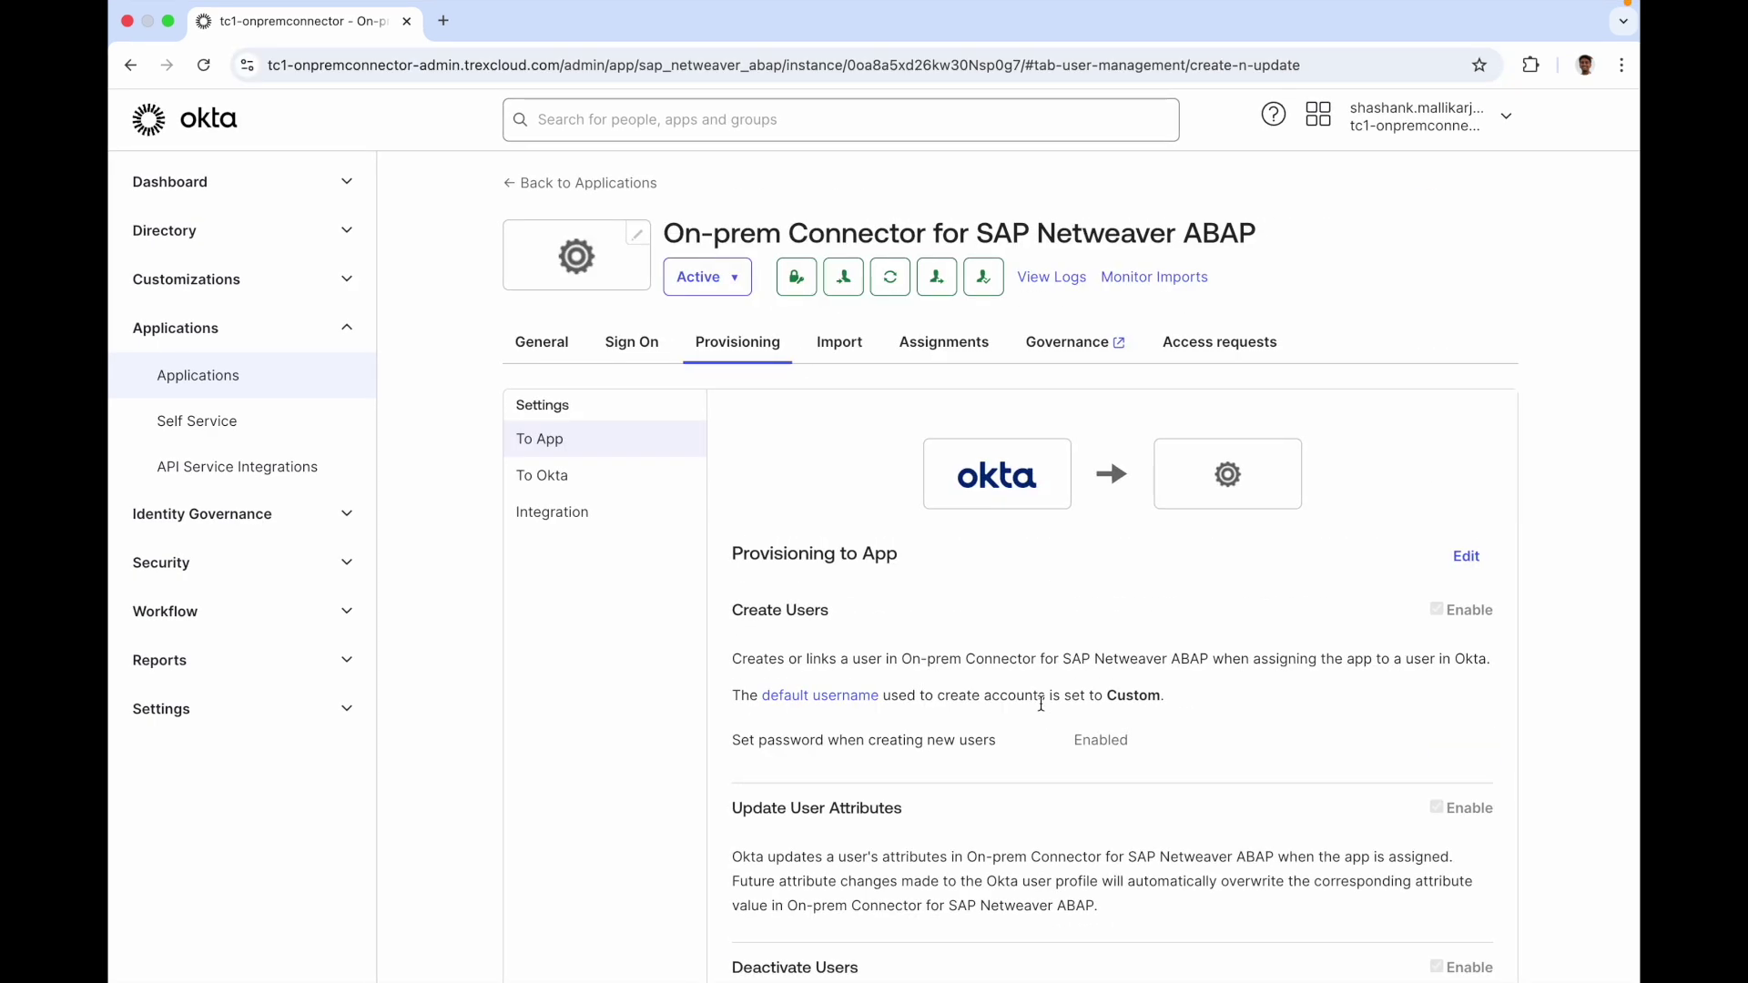
left_click(1057, 343)
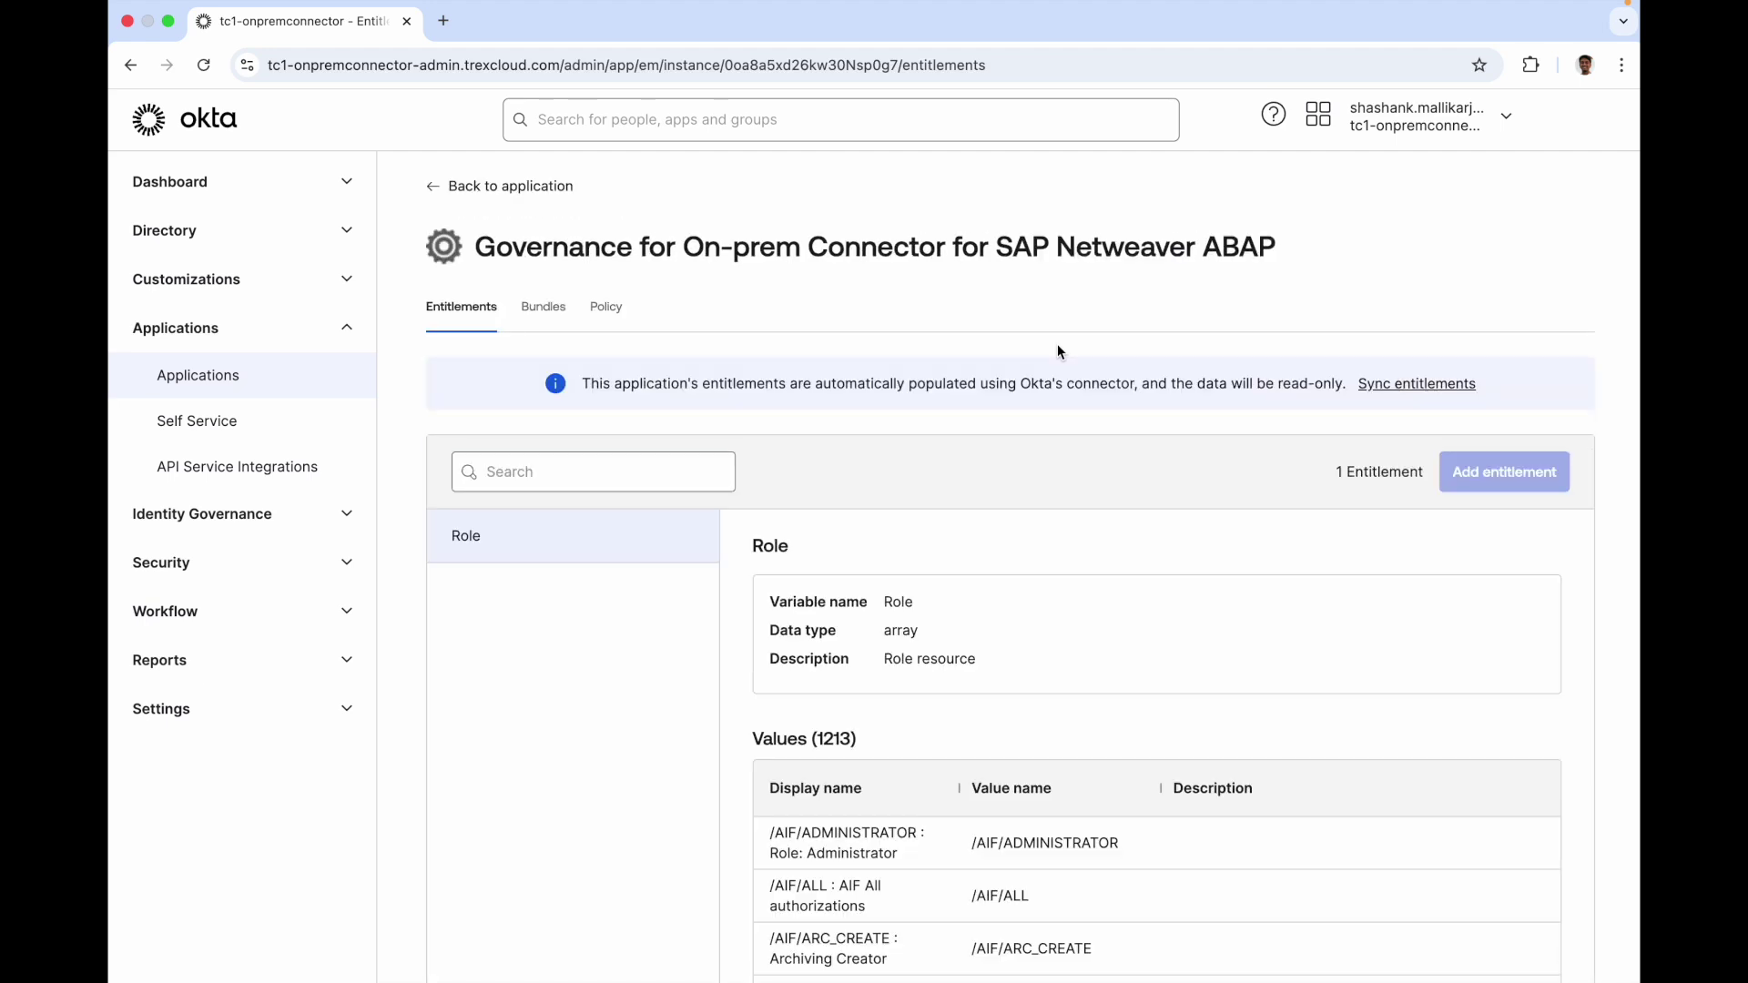
Page forward twice through the 1213 Role values to the BS_ANLY_TESTER-type roles
scroll(930, 713, "down", 2)
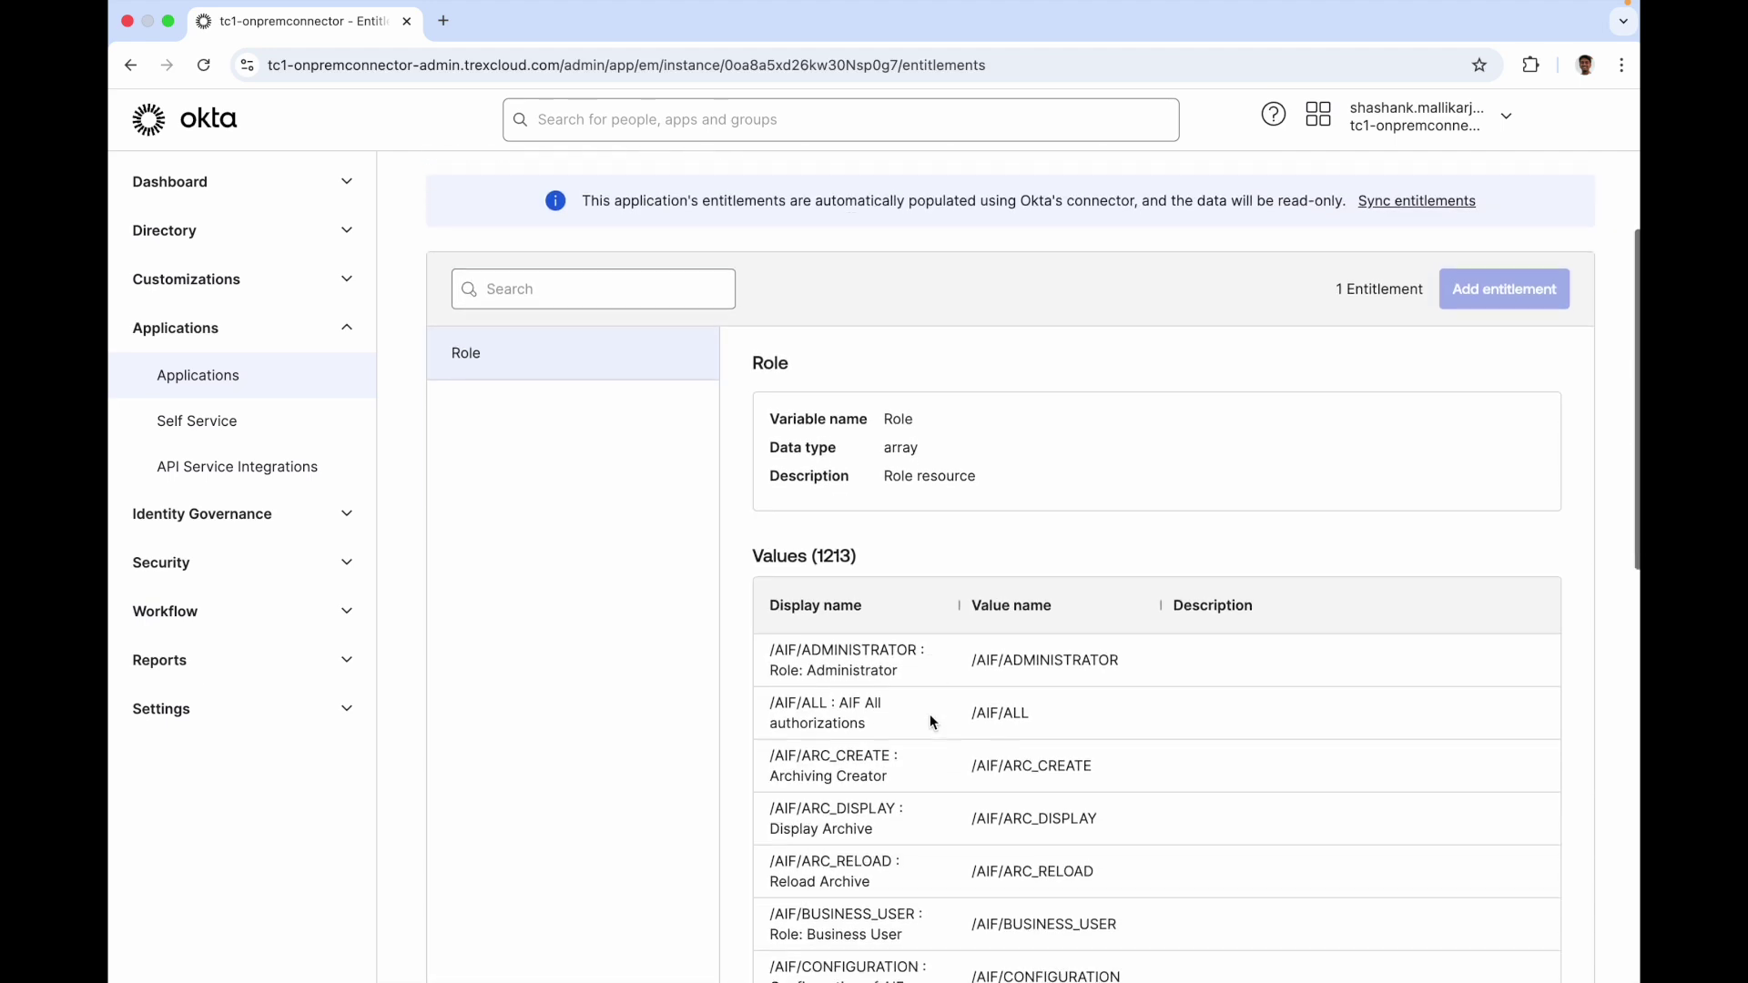
scroll(931, 719, "down", 10)
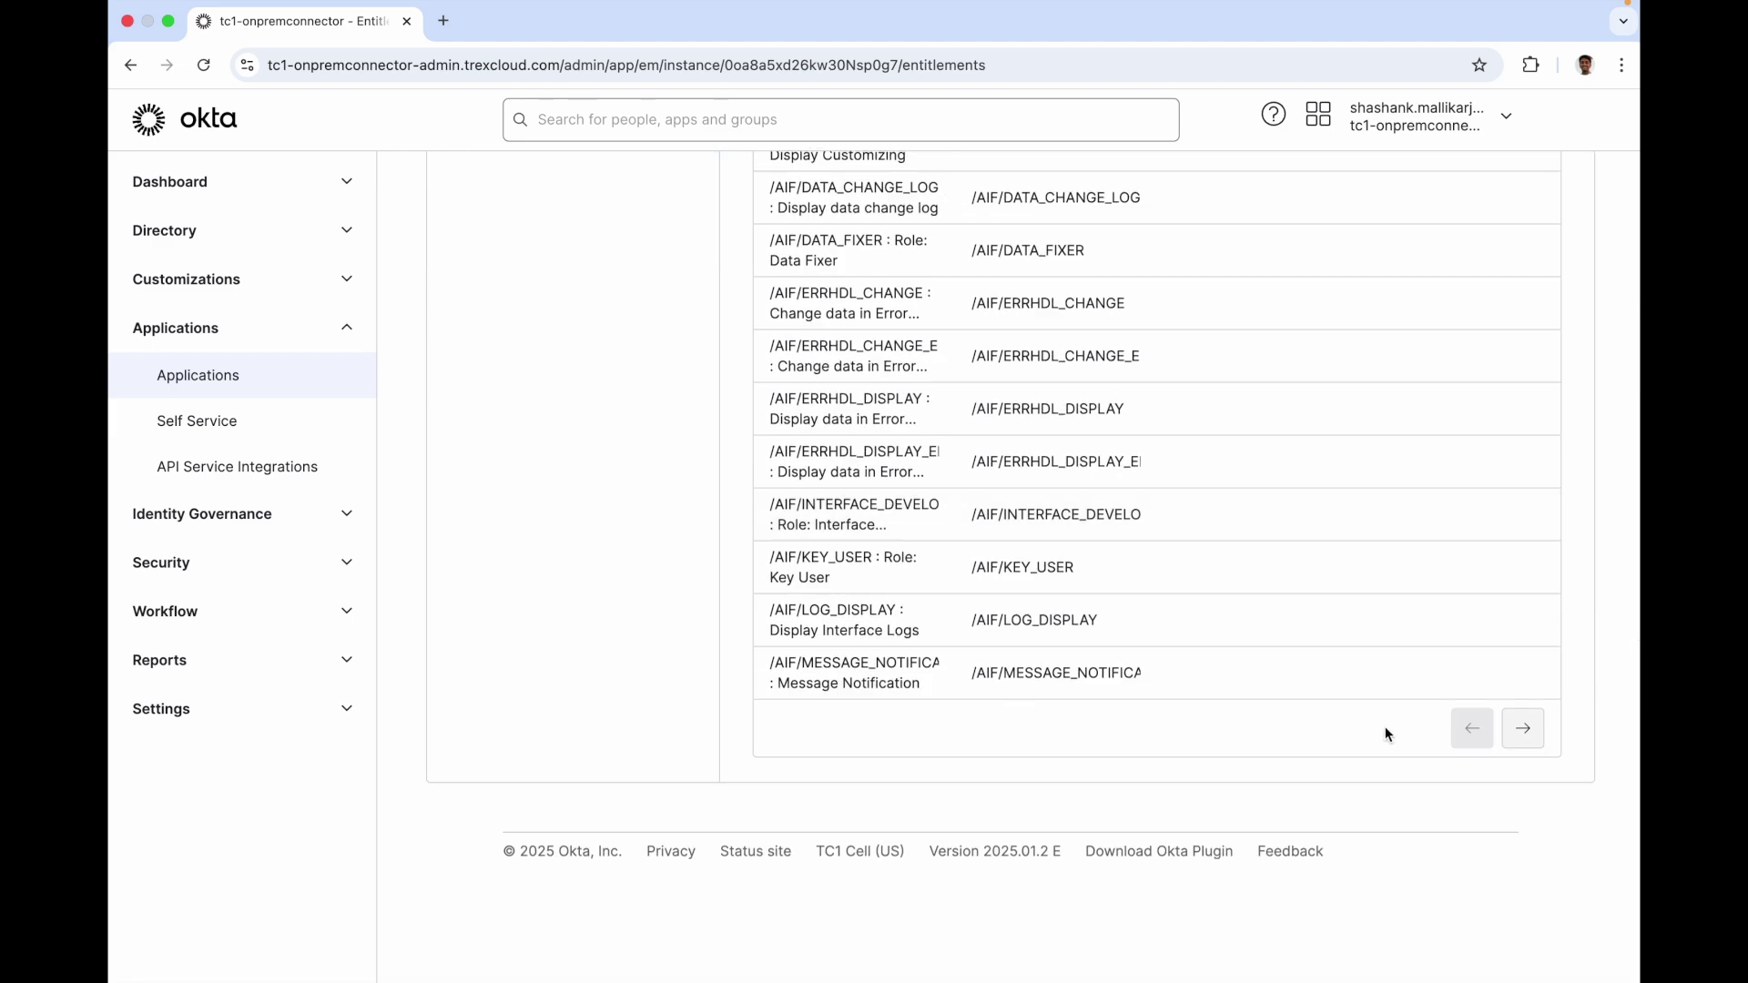
left_click(1523, 728)
left_click(1523, 728)
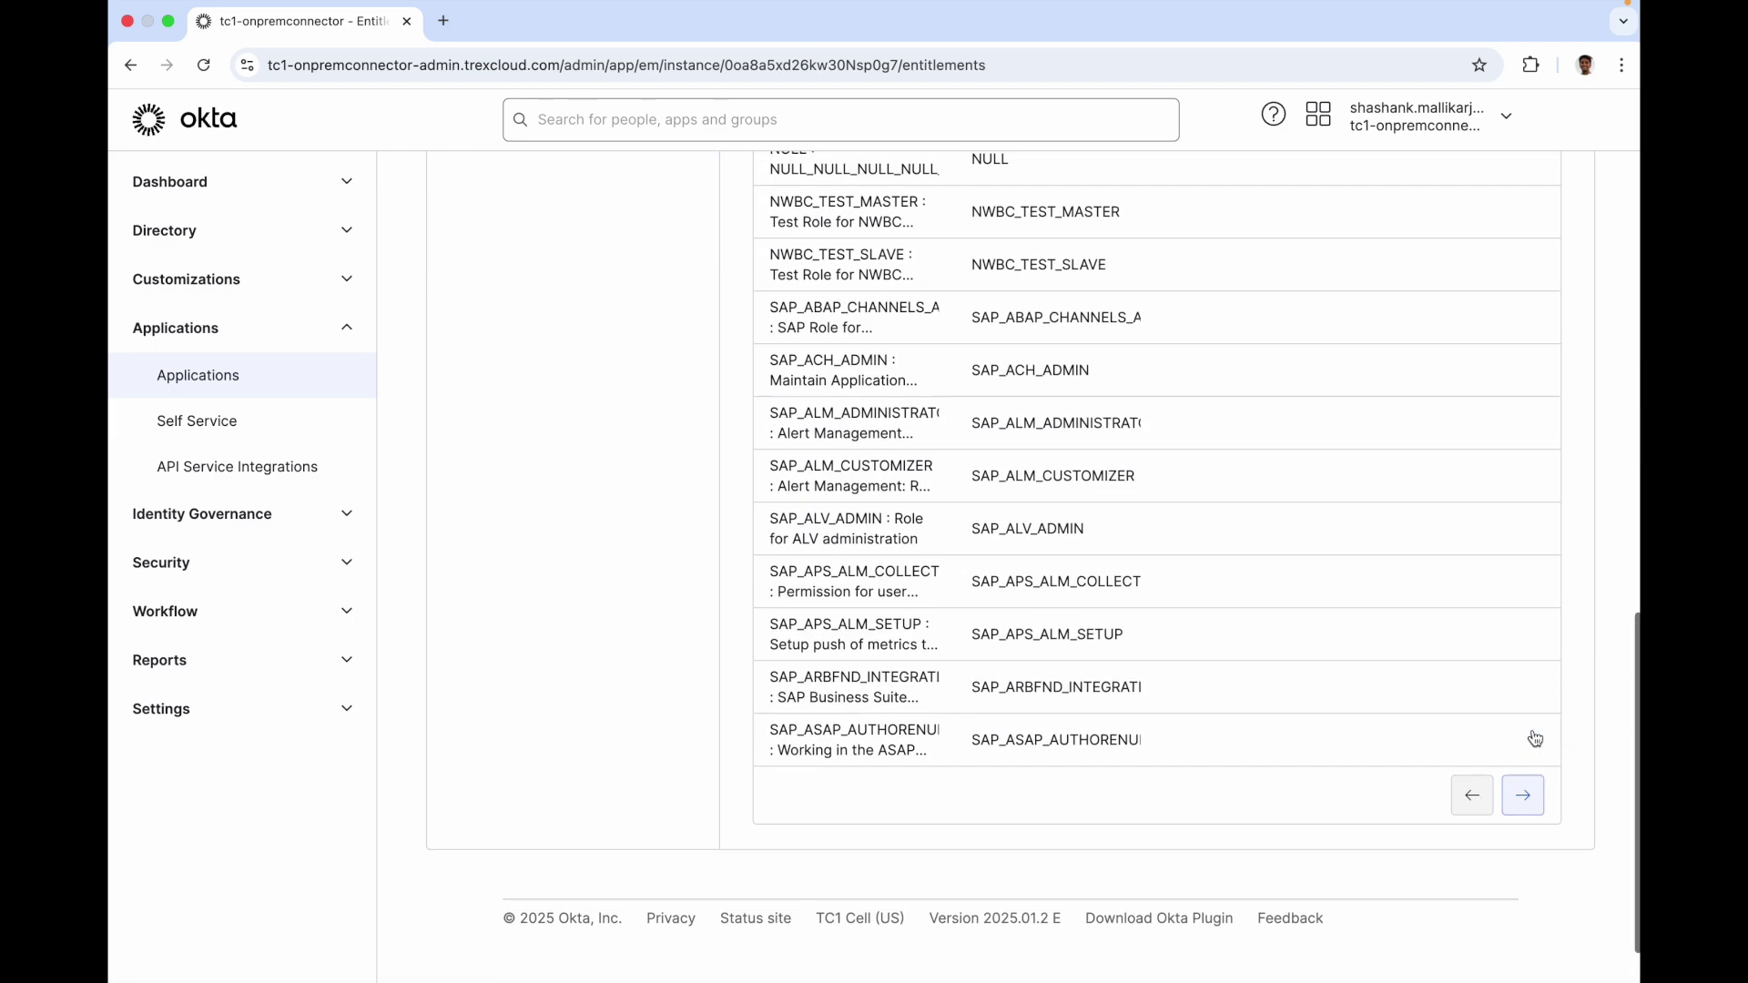
scroll(1532, 729, "up", 8)
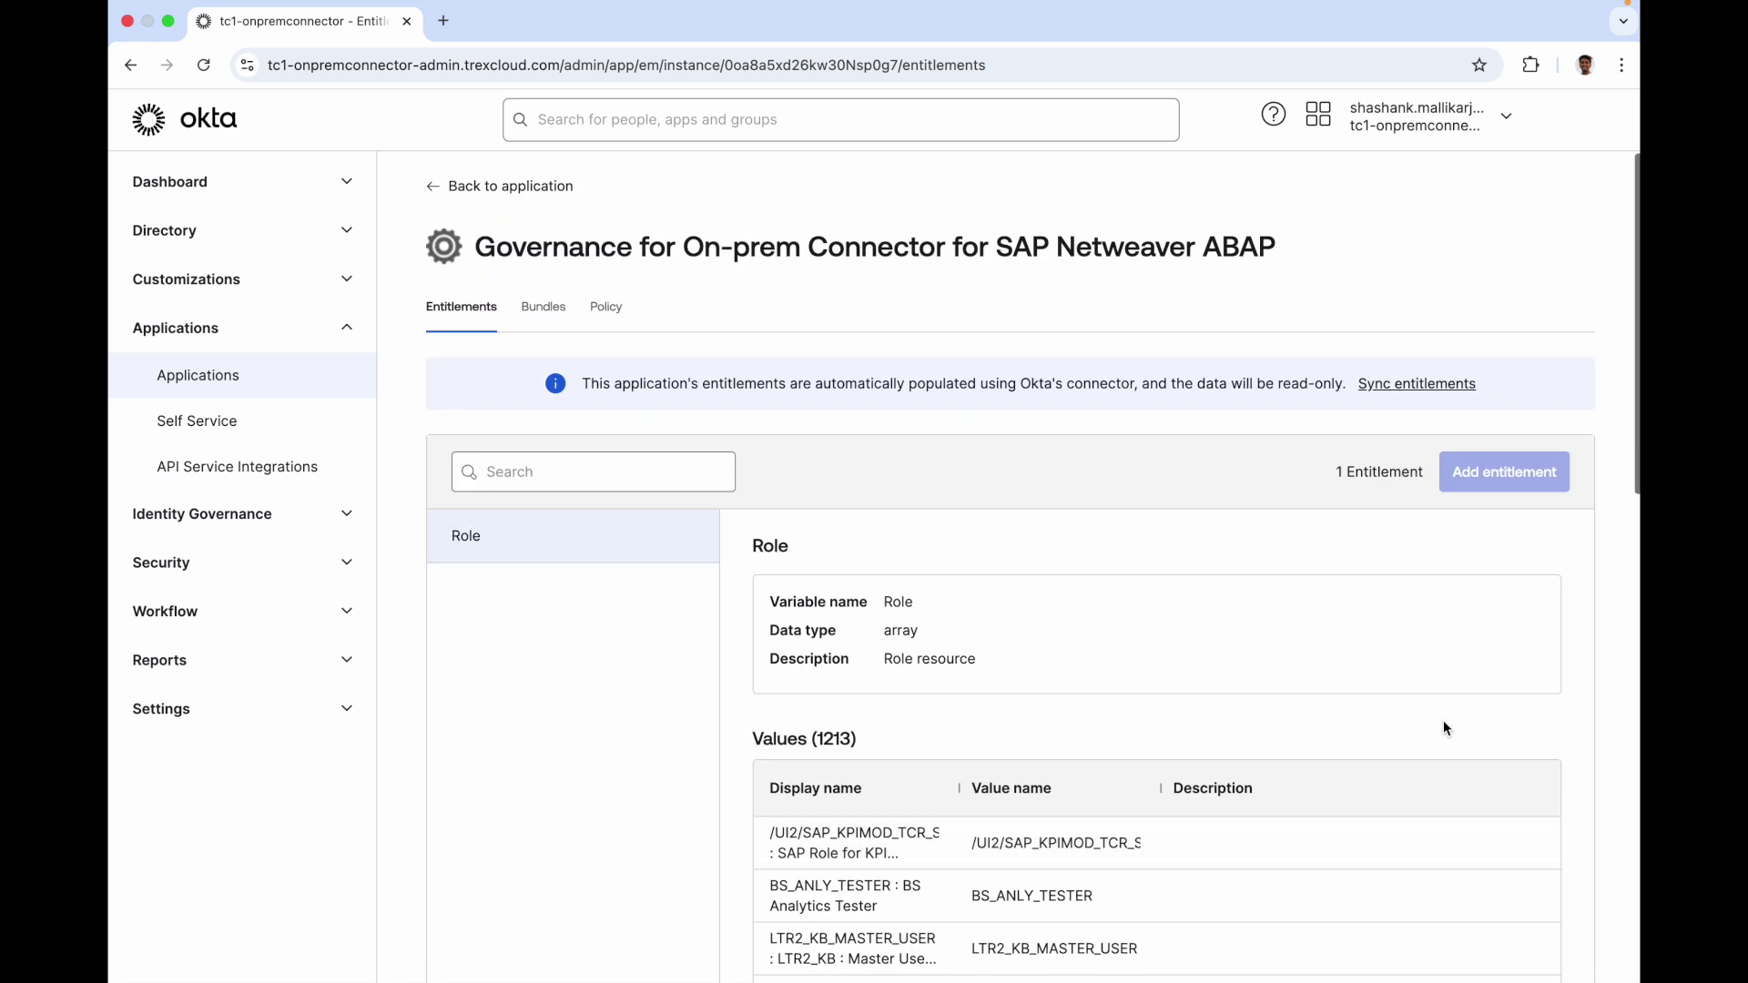
left_click_drag(835, 735, 753, 738)
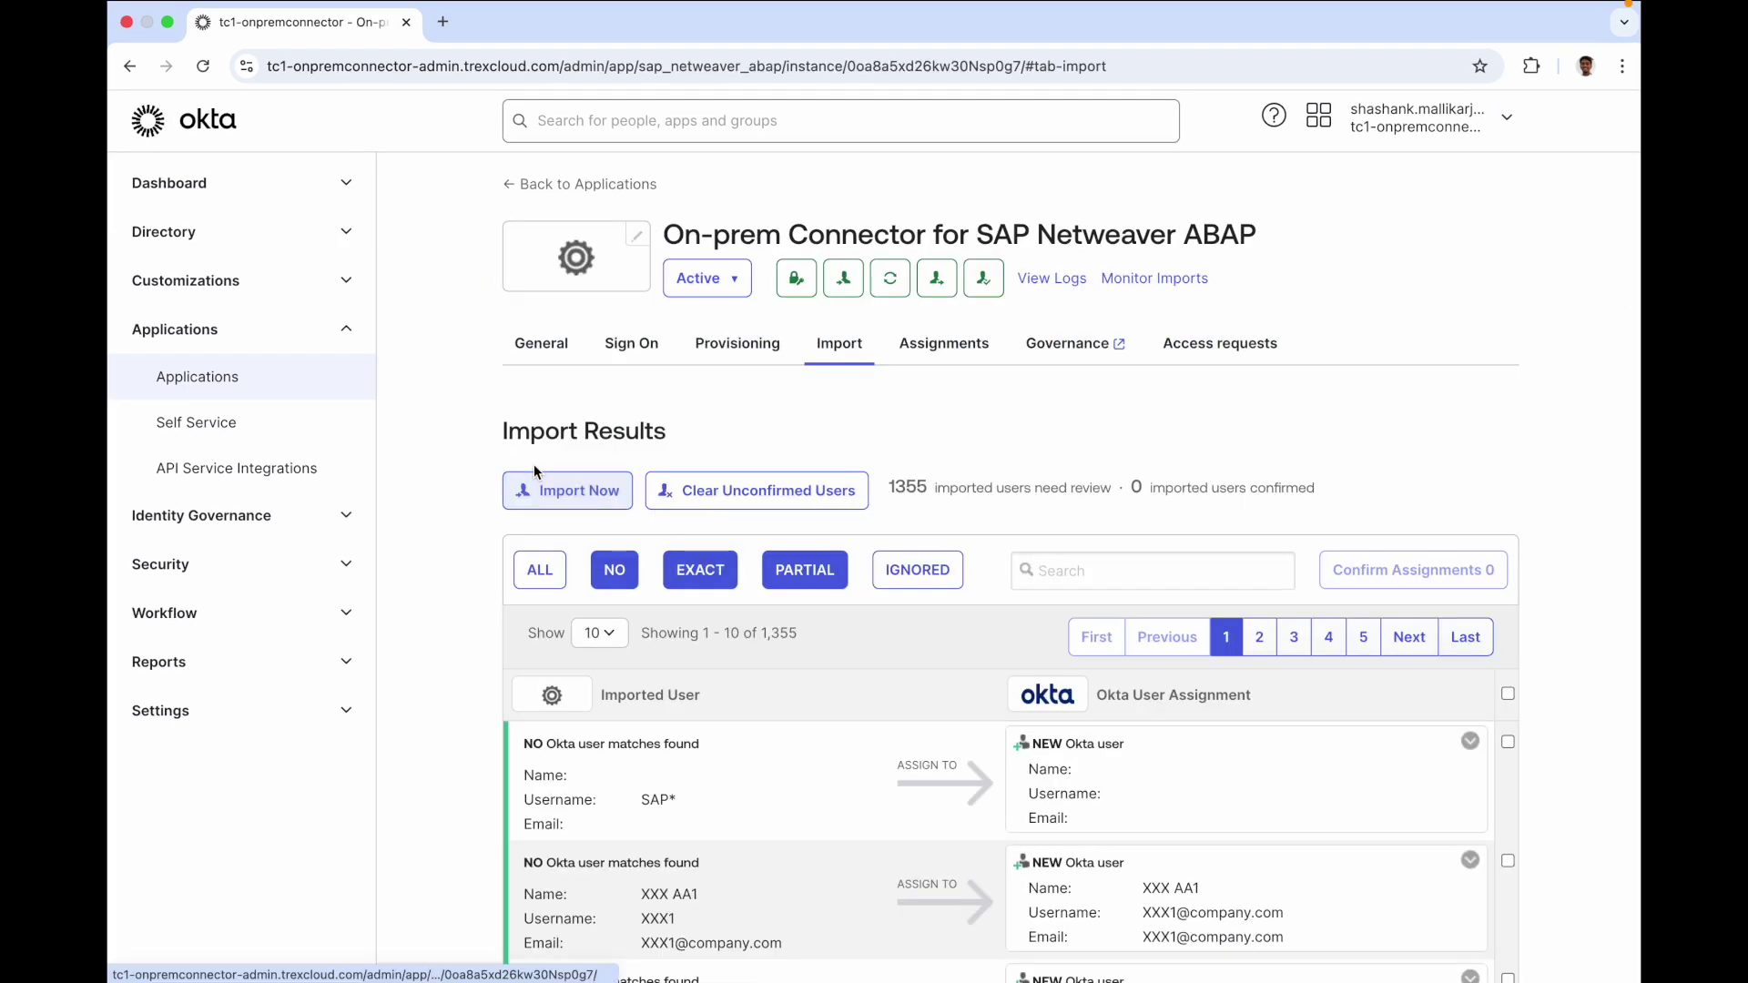
Run a full user import from SAP, scanning 1356 users, and dismiss the summary
left_click(529, 485)
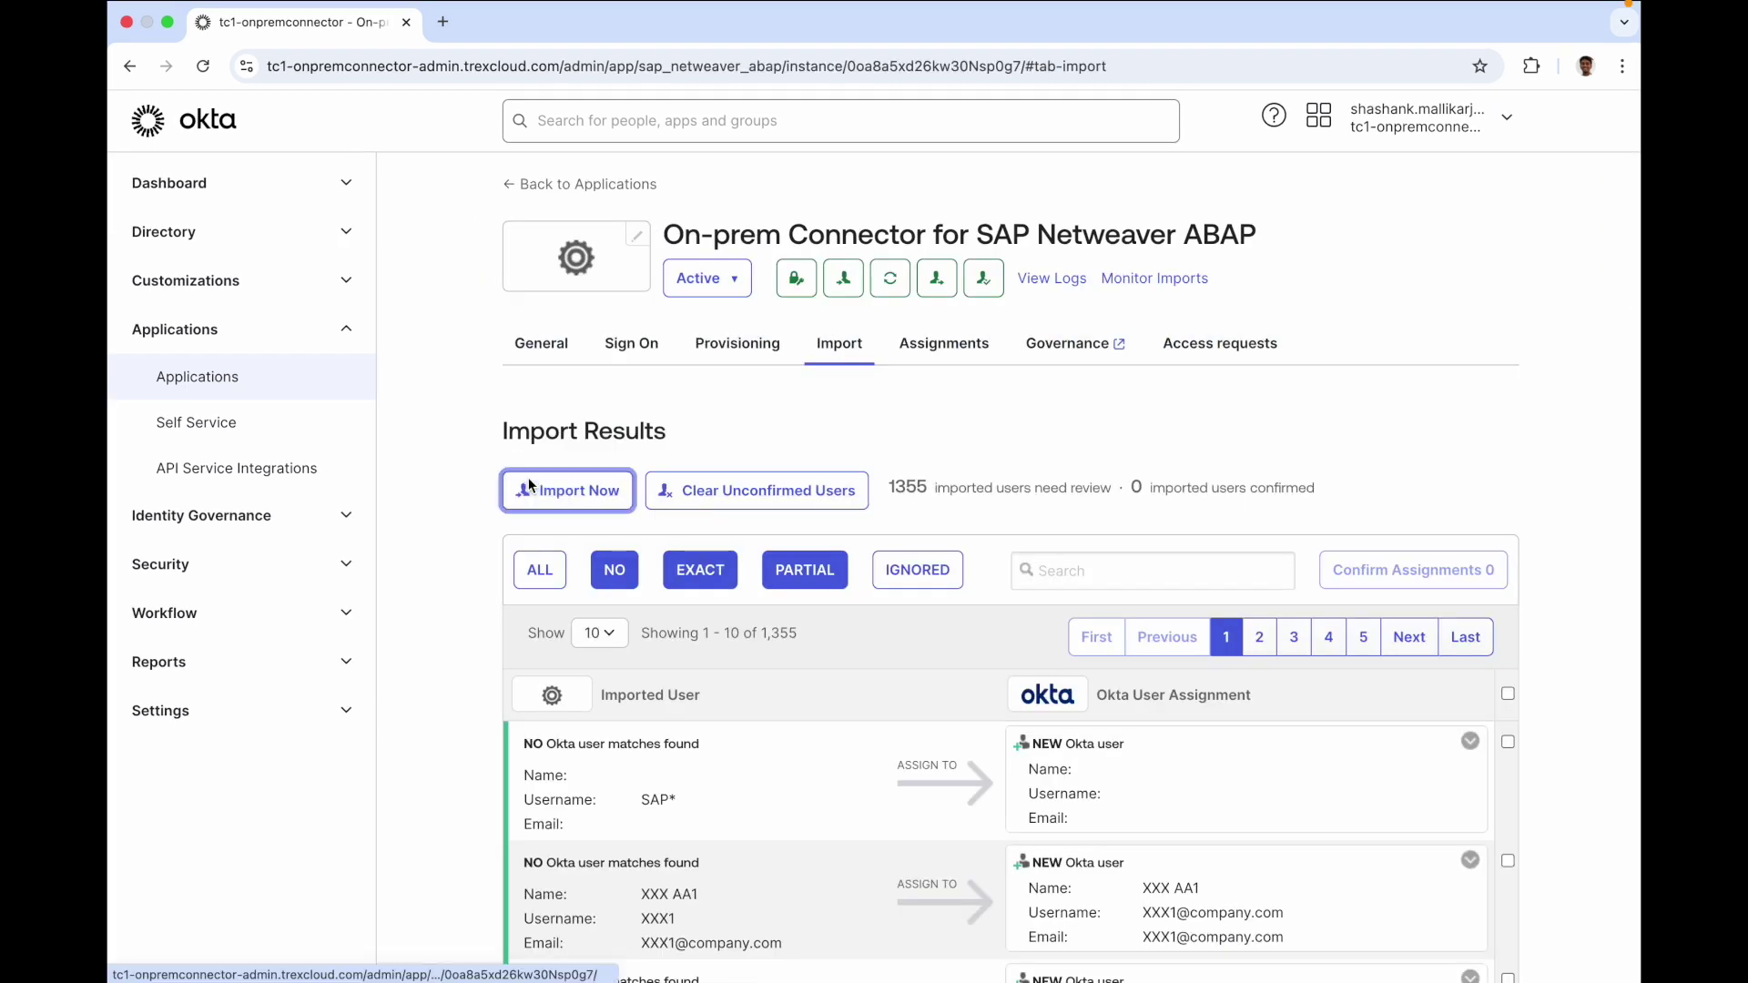
left_click(788, 743)
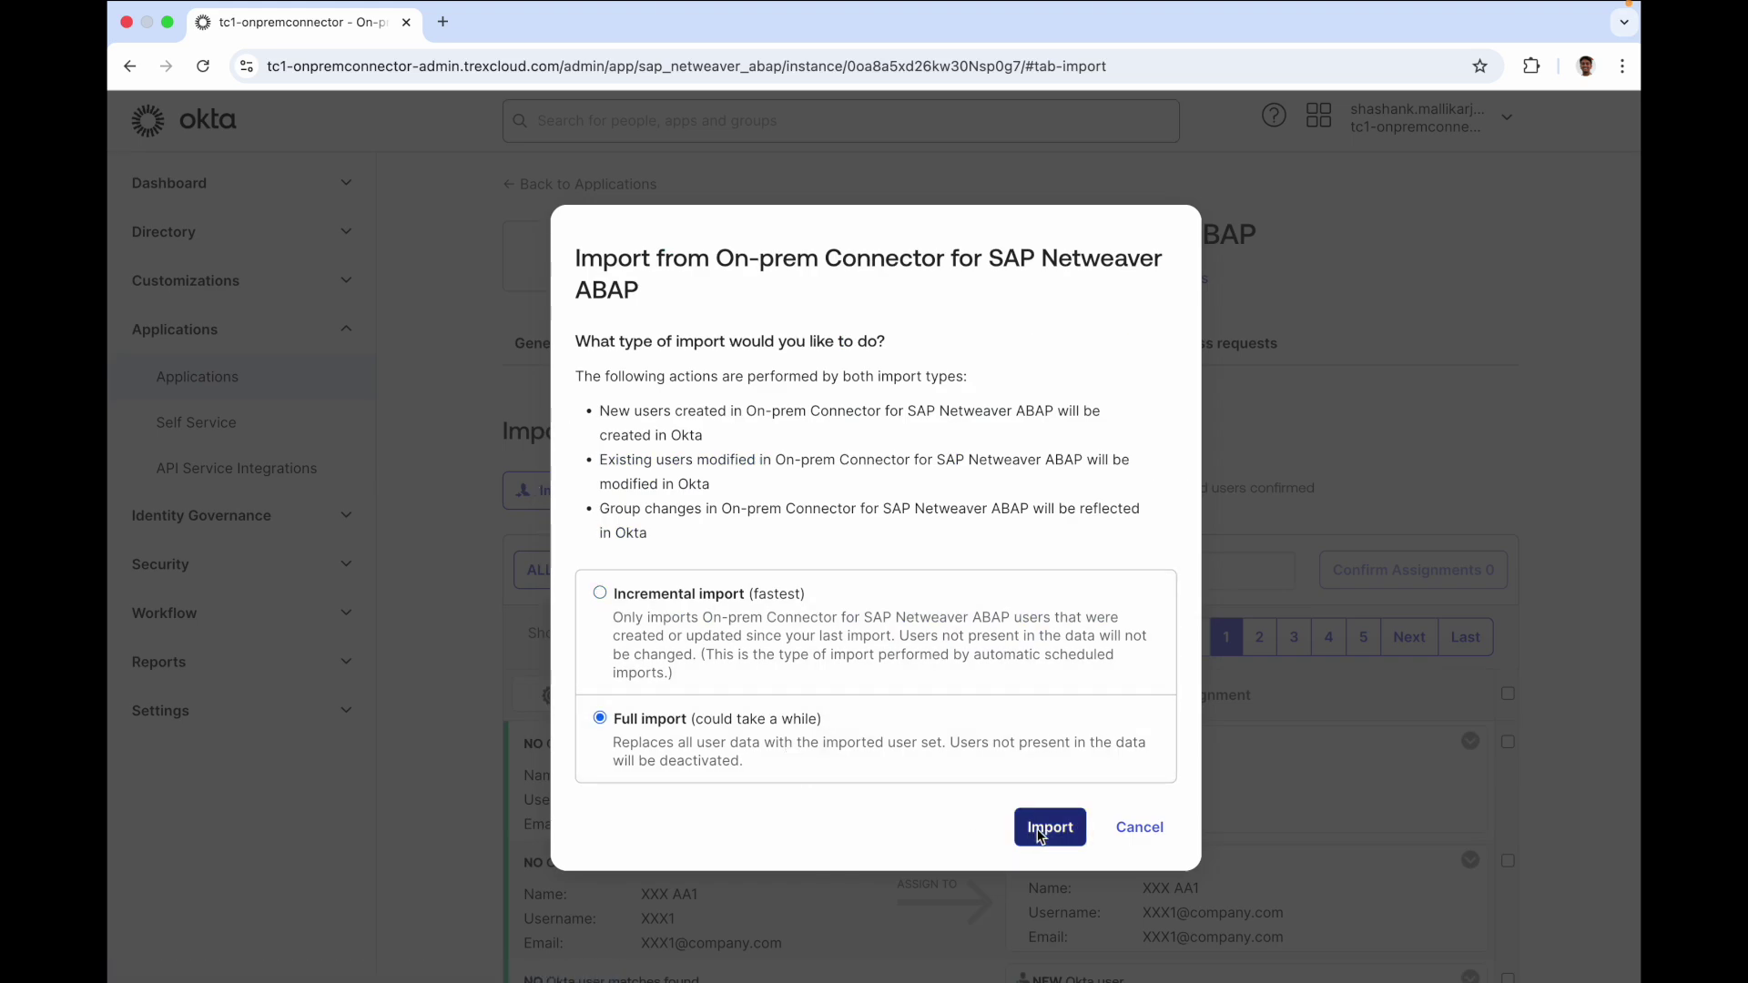
left_click(1056, 826)
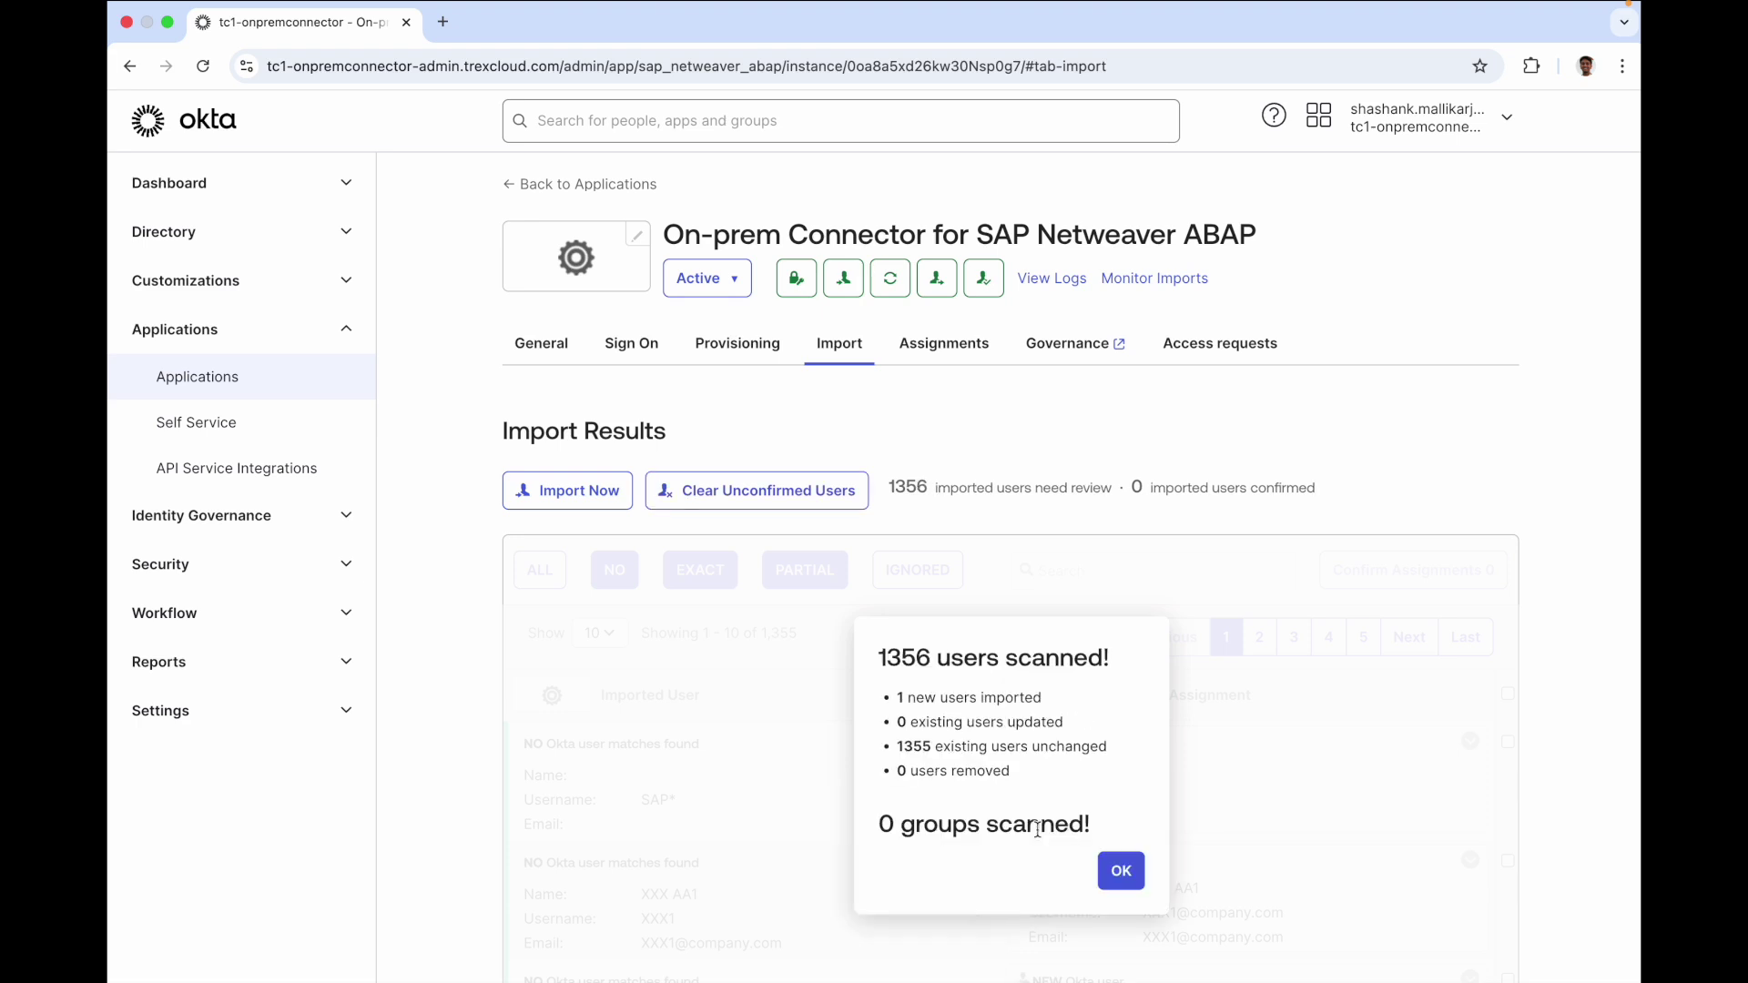
left_click(1121, 872)
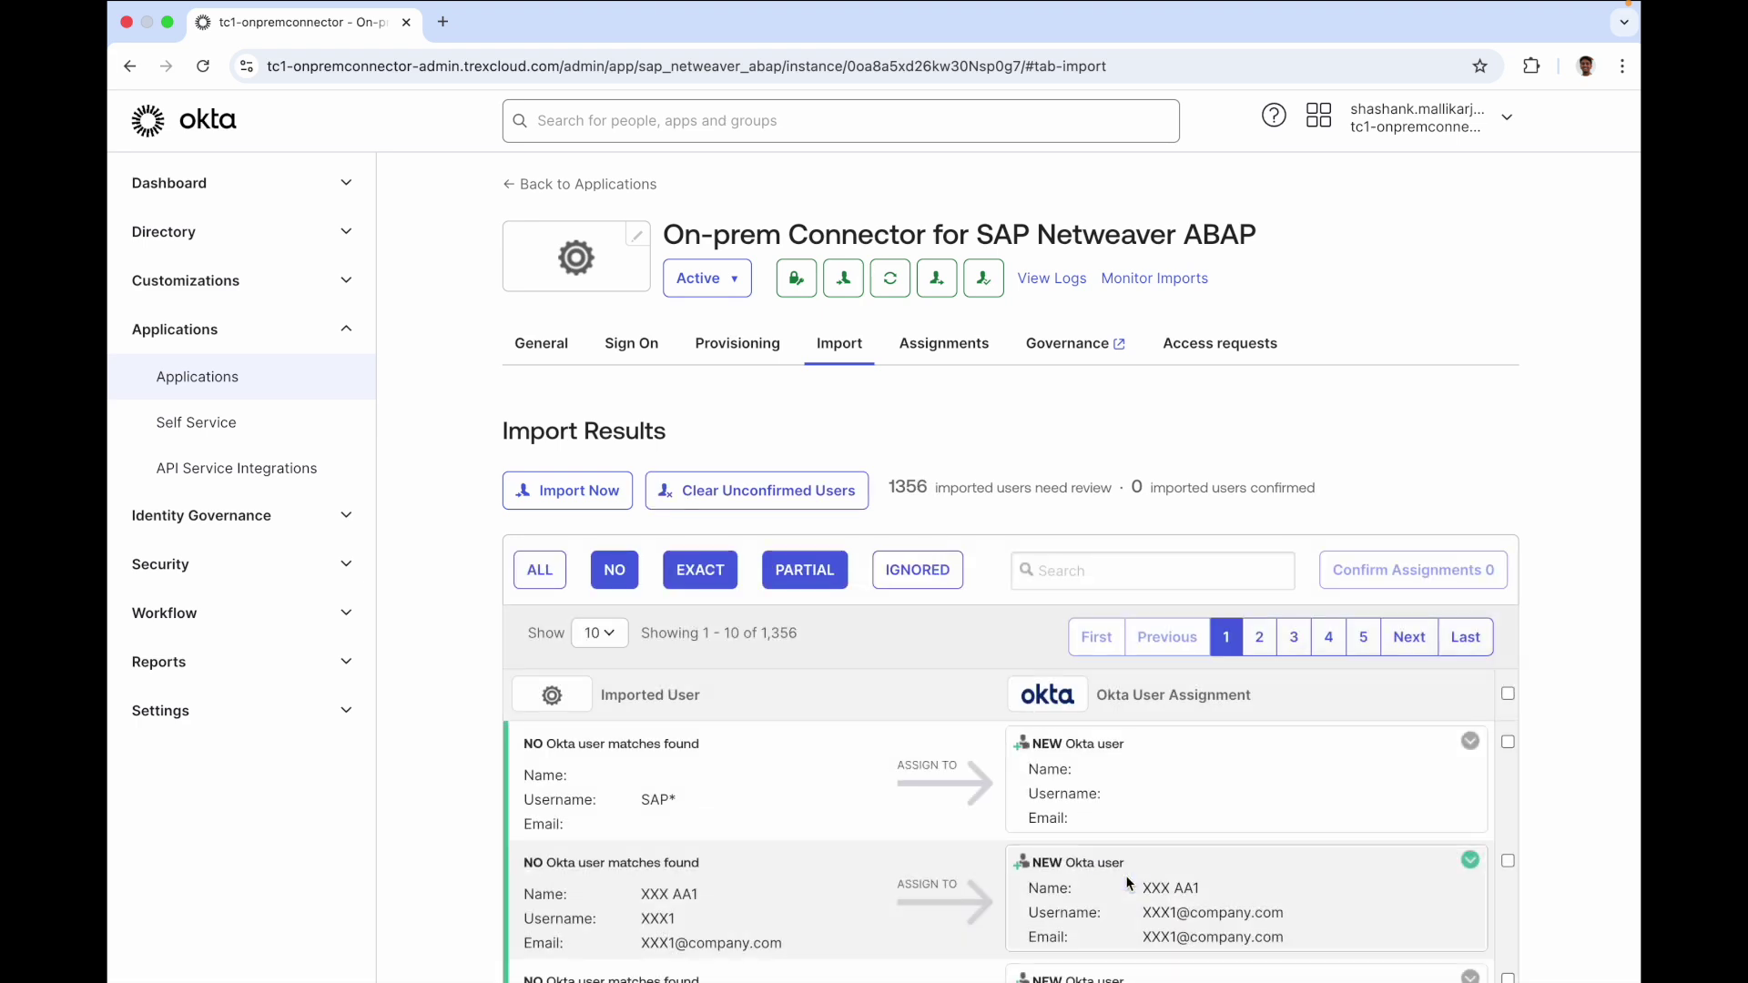
Search the import results for the sales user and confirm assigning the exact match
left_click(1090, 571)
type("bob")
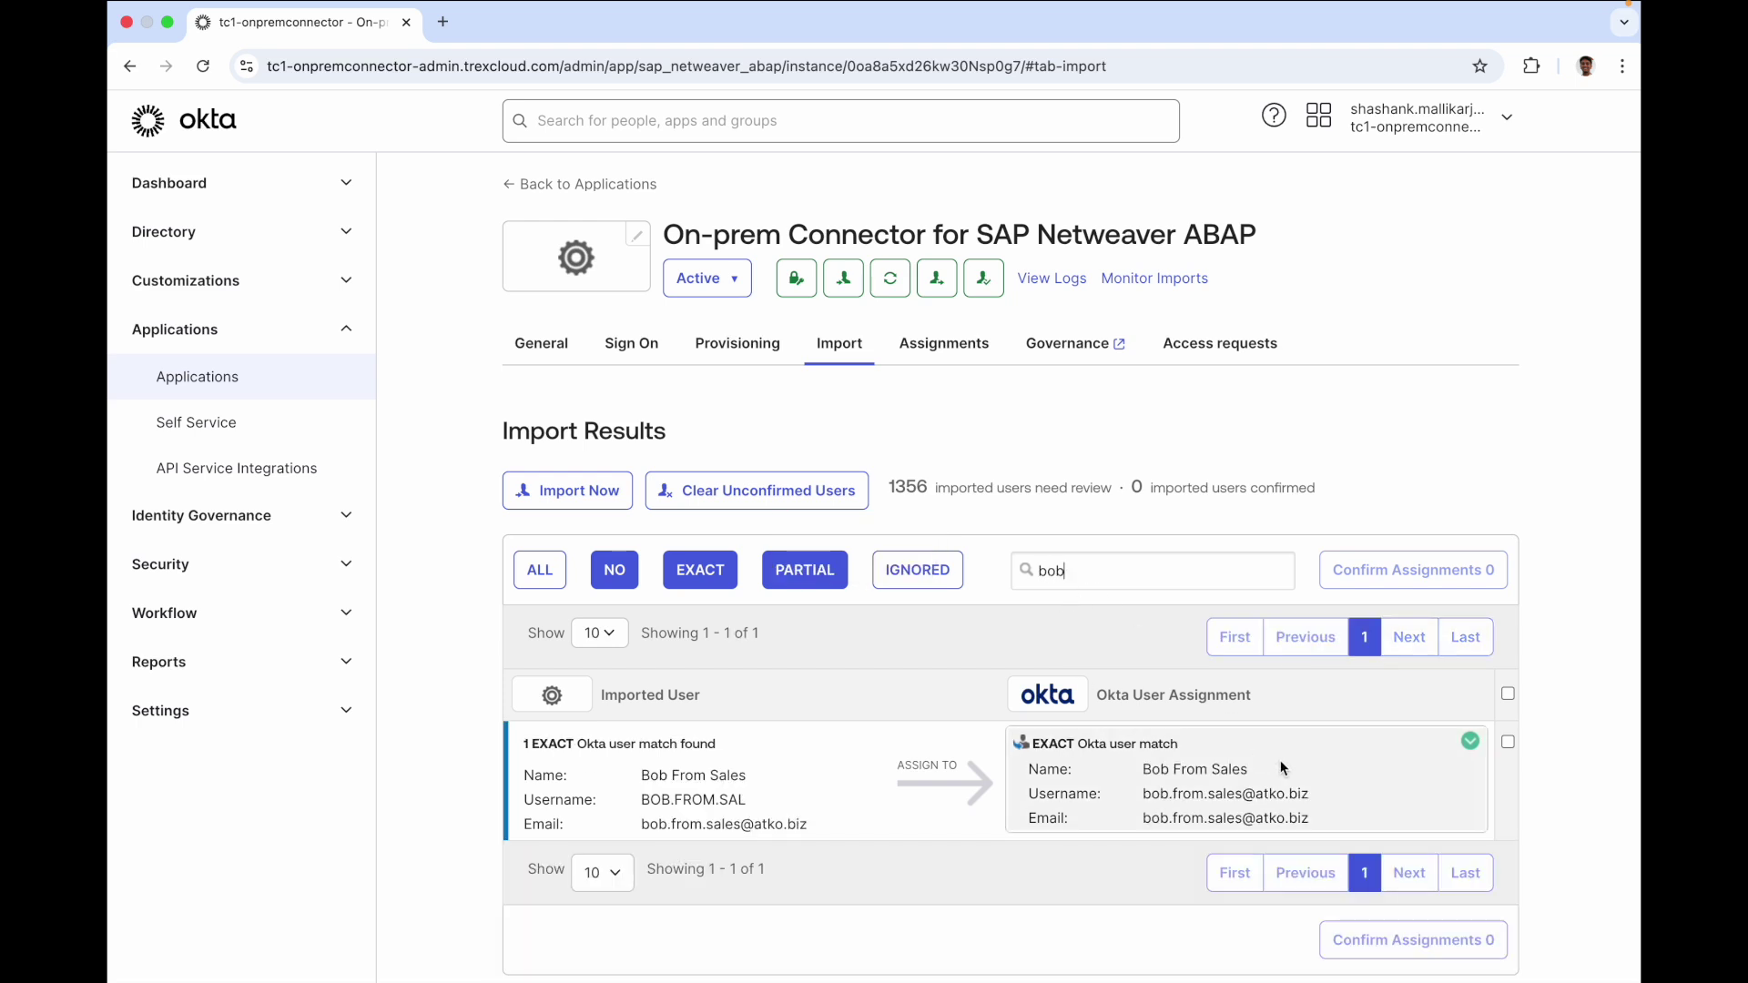
left_click(1508, 742)
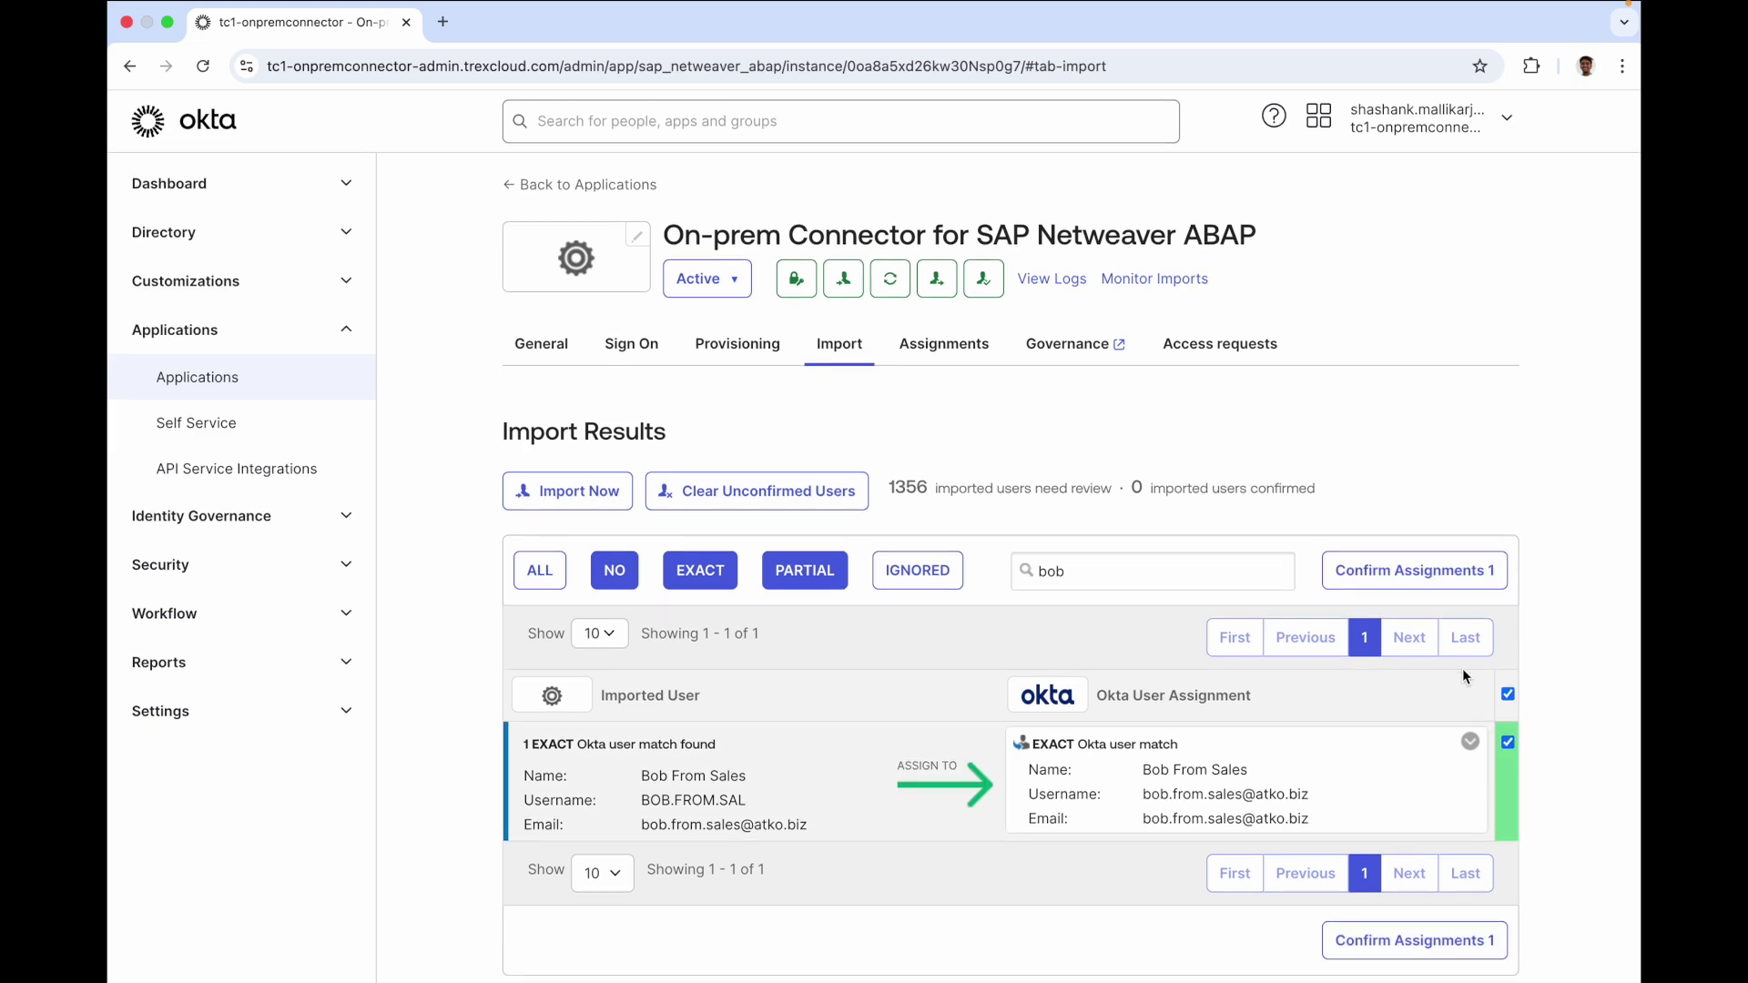
left_click(1447, 570)
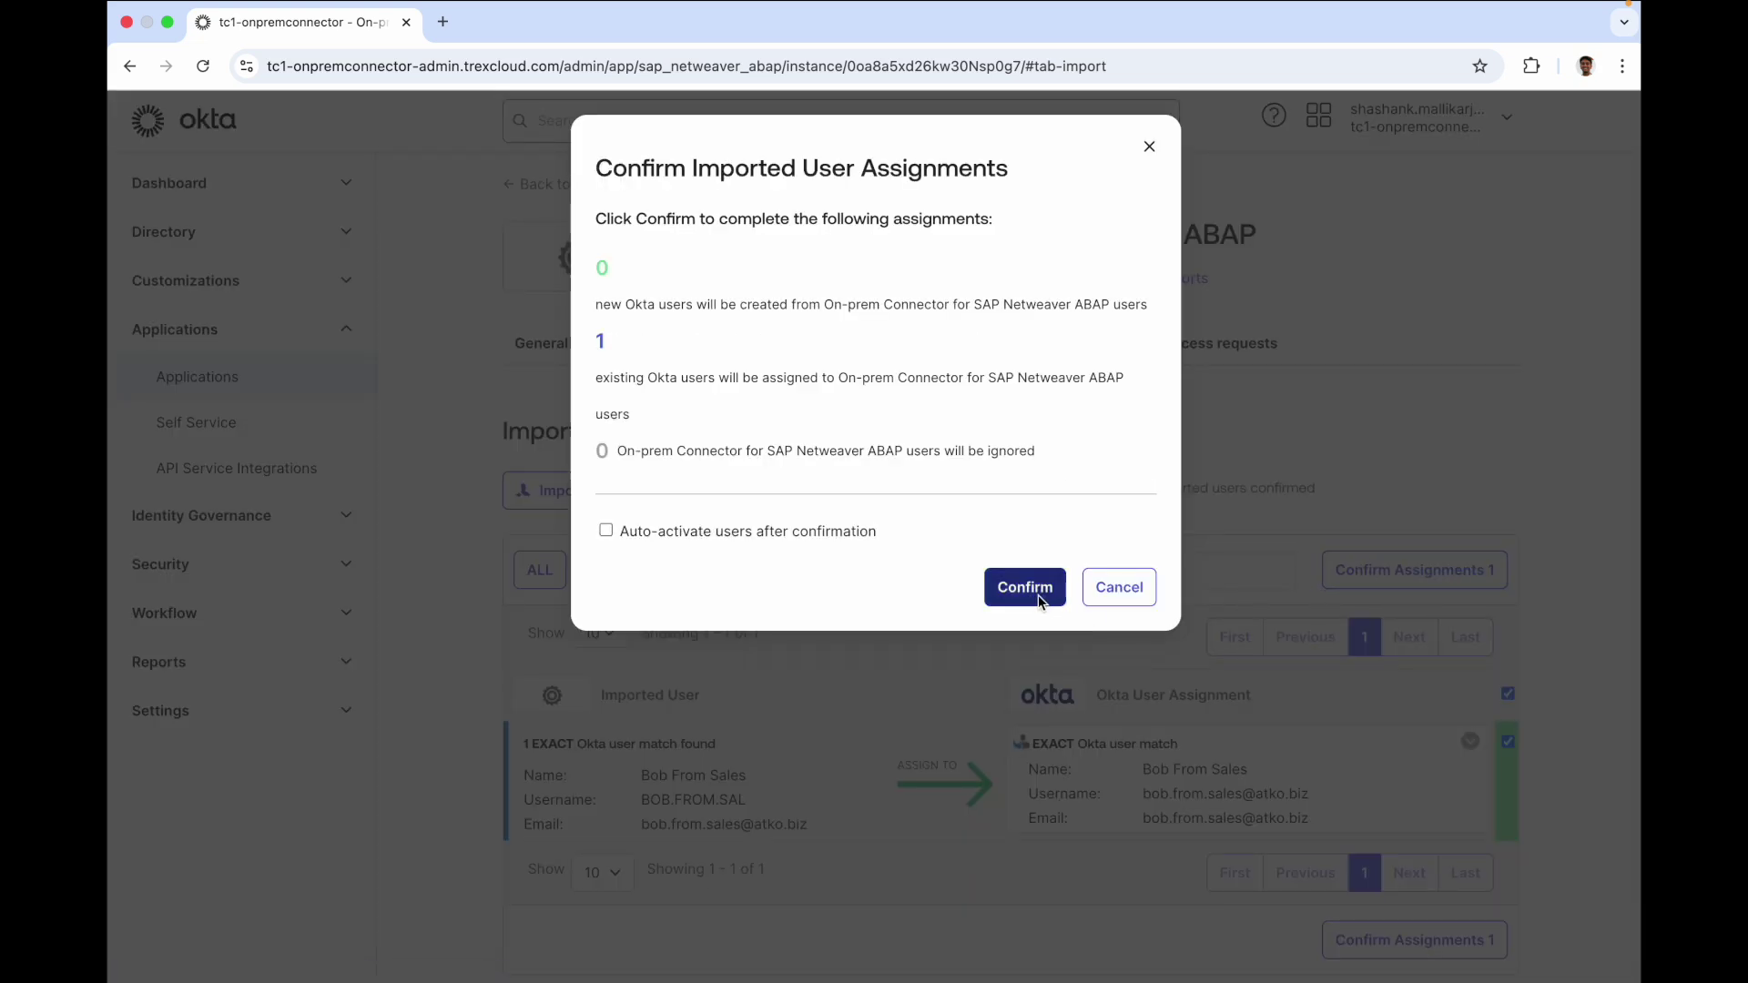
left_click(1025, 588)
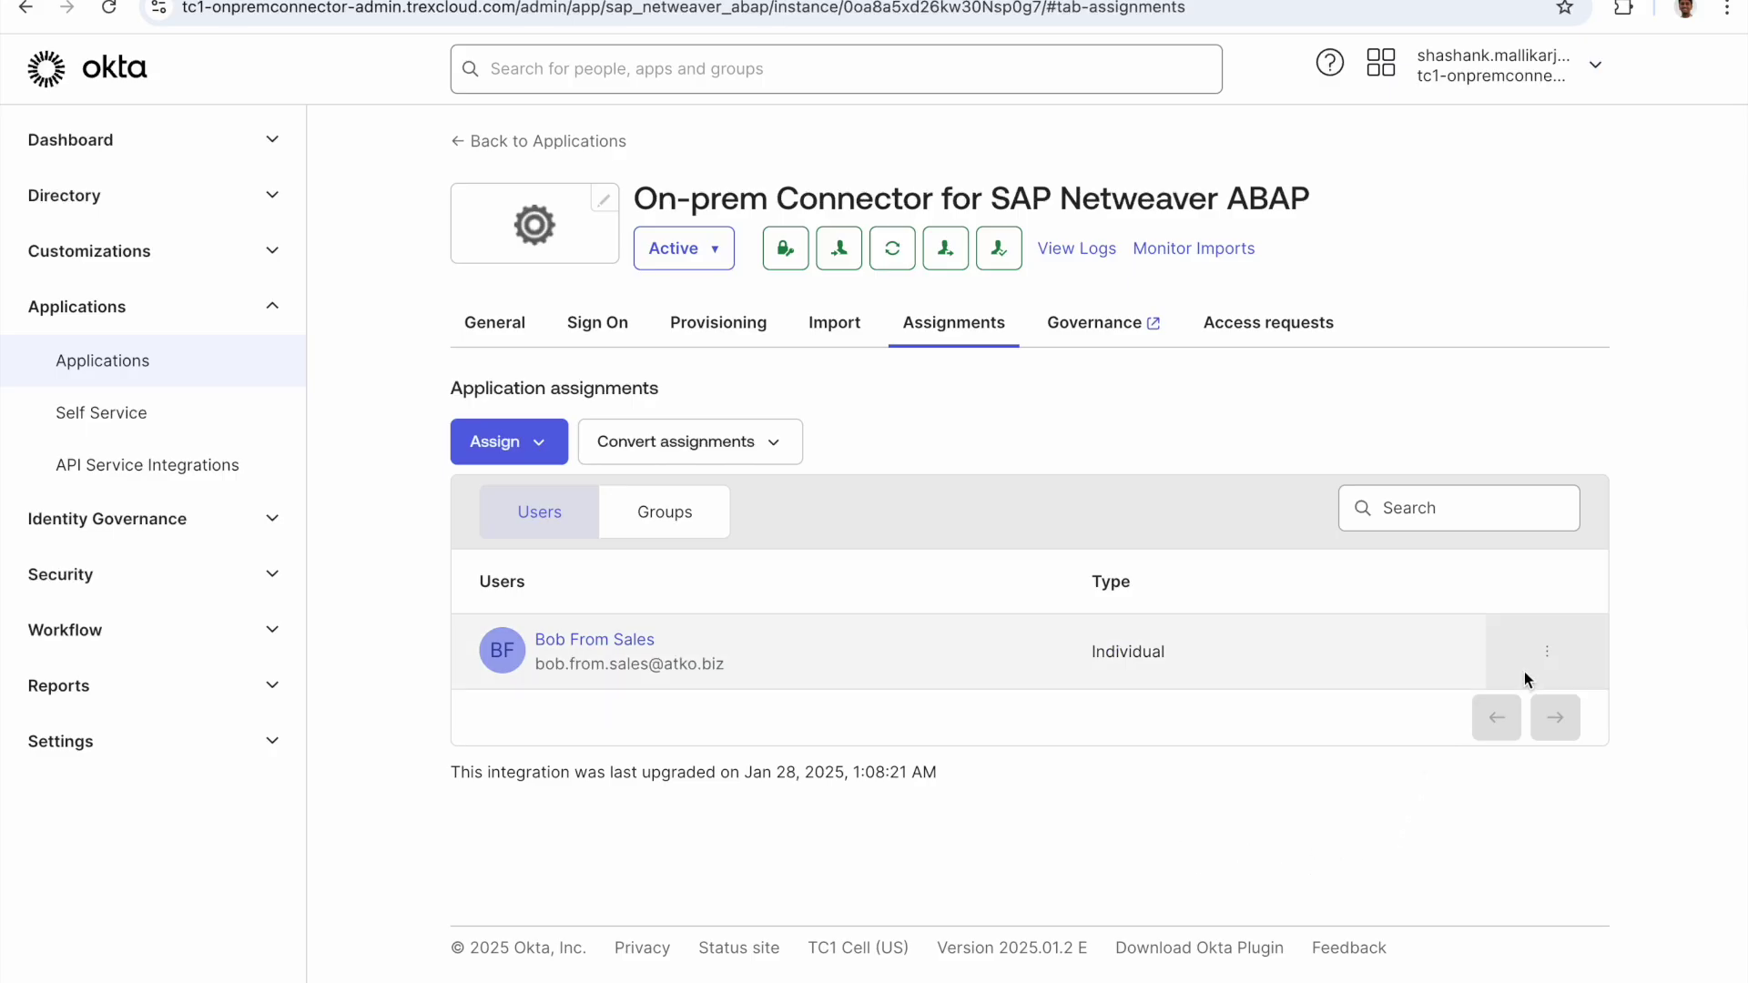
View the assigned user's access details, then review the app's three access request conditions
left_click(1546, 653)
left_click(1457, 752)
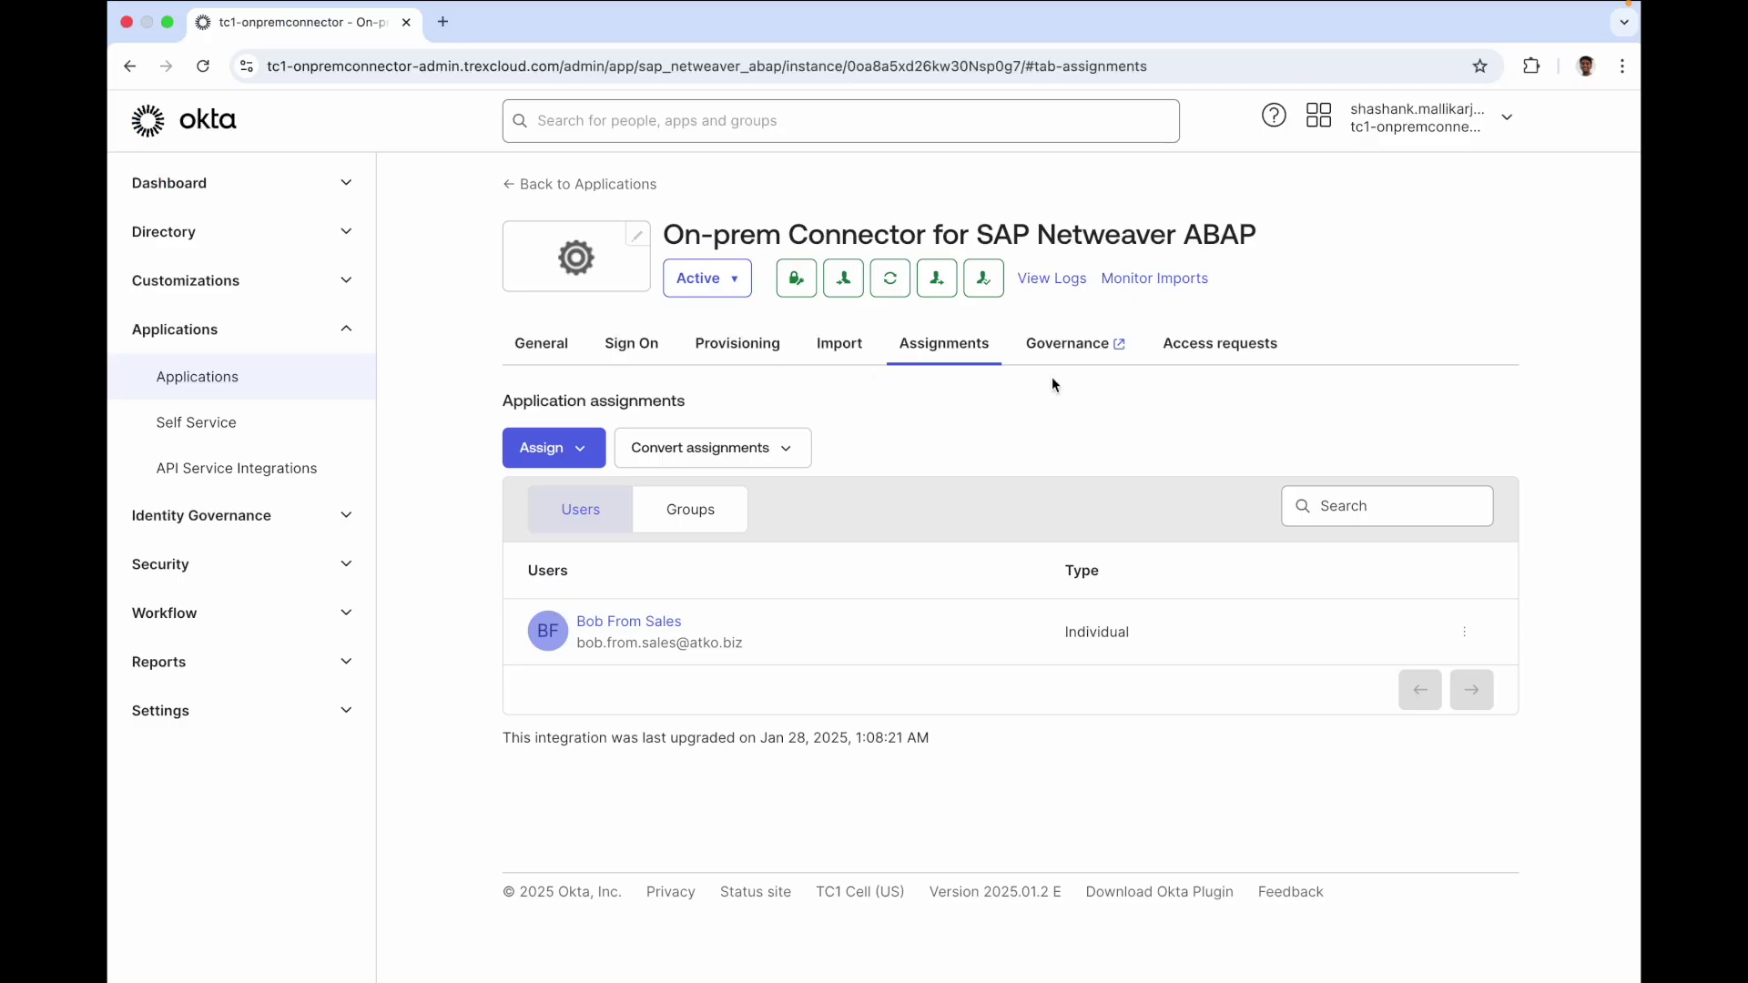
left_click(1212, 340)
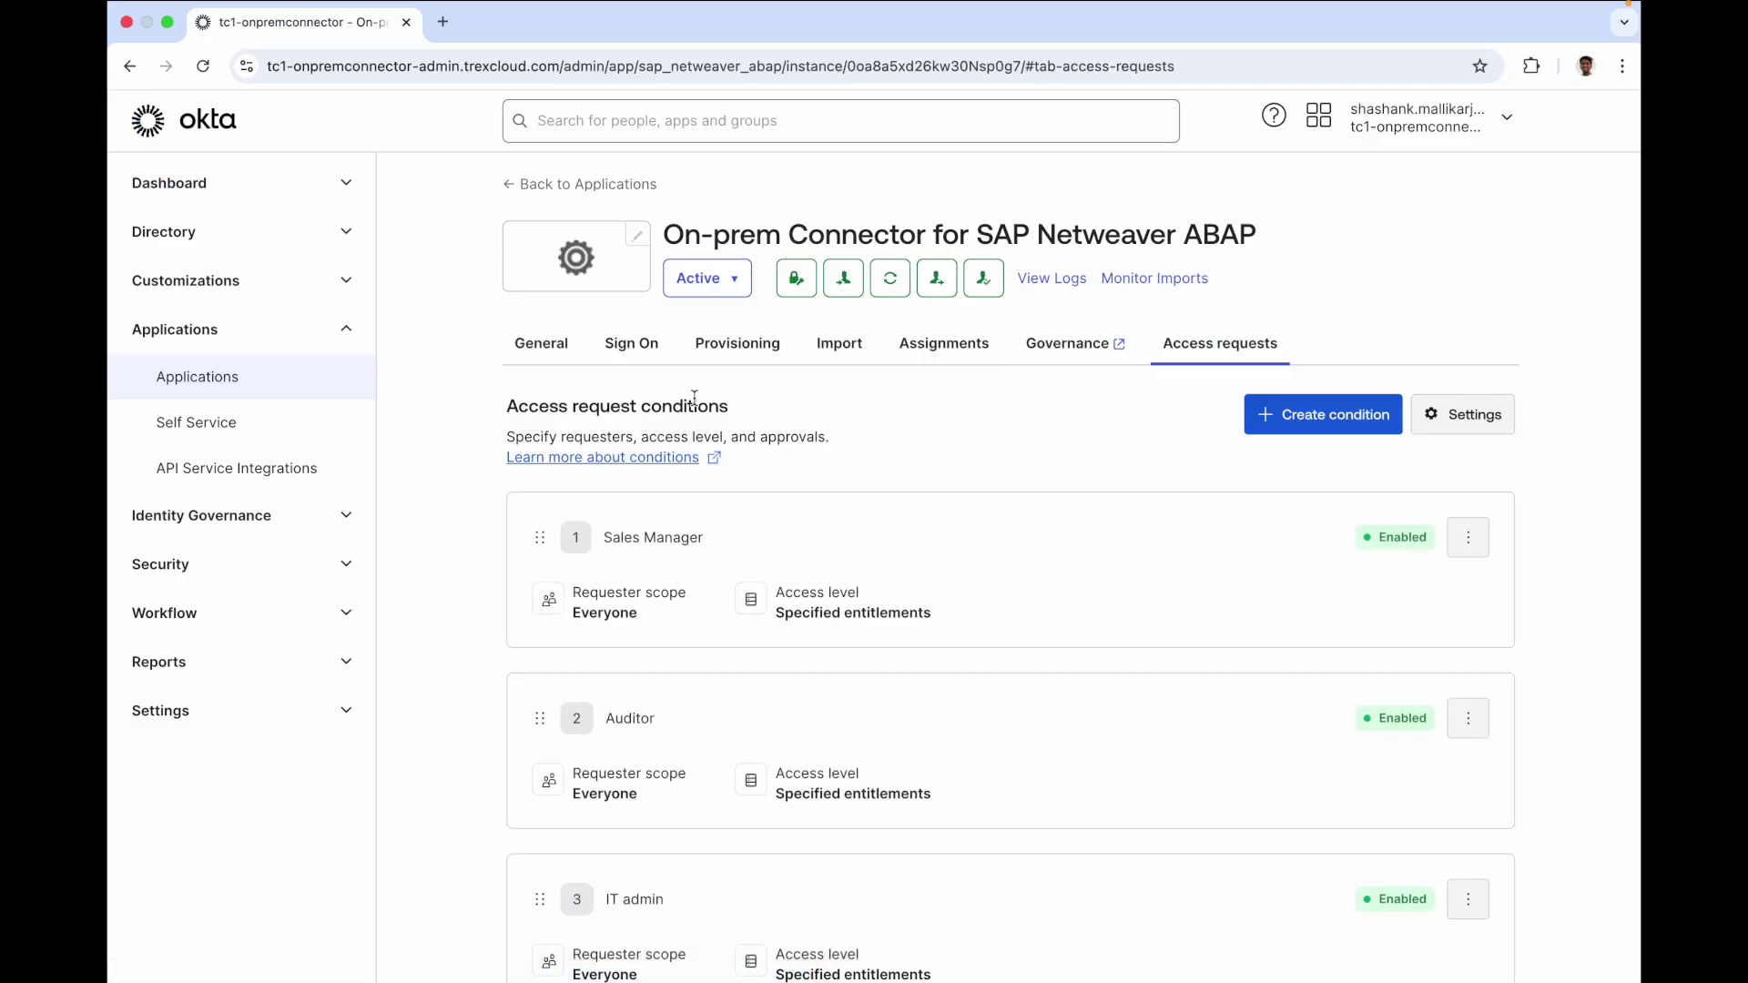
scroll(857, 439, "down", 3)
scroll(857, 444, "up", 3)
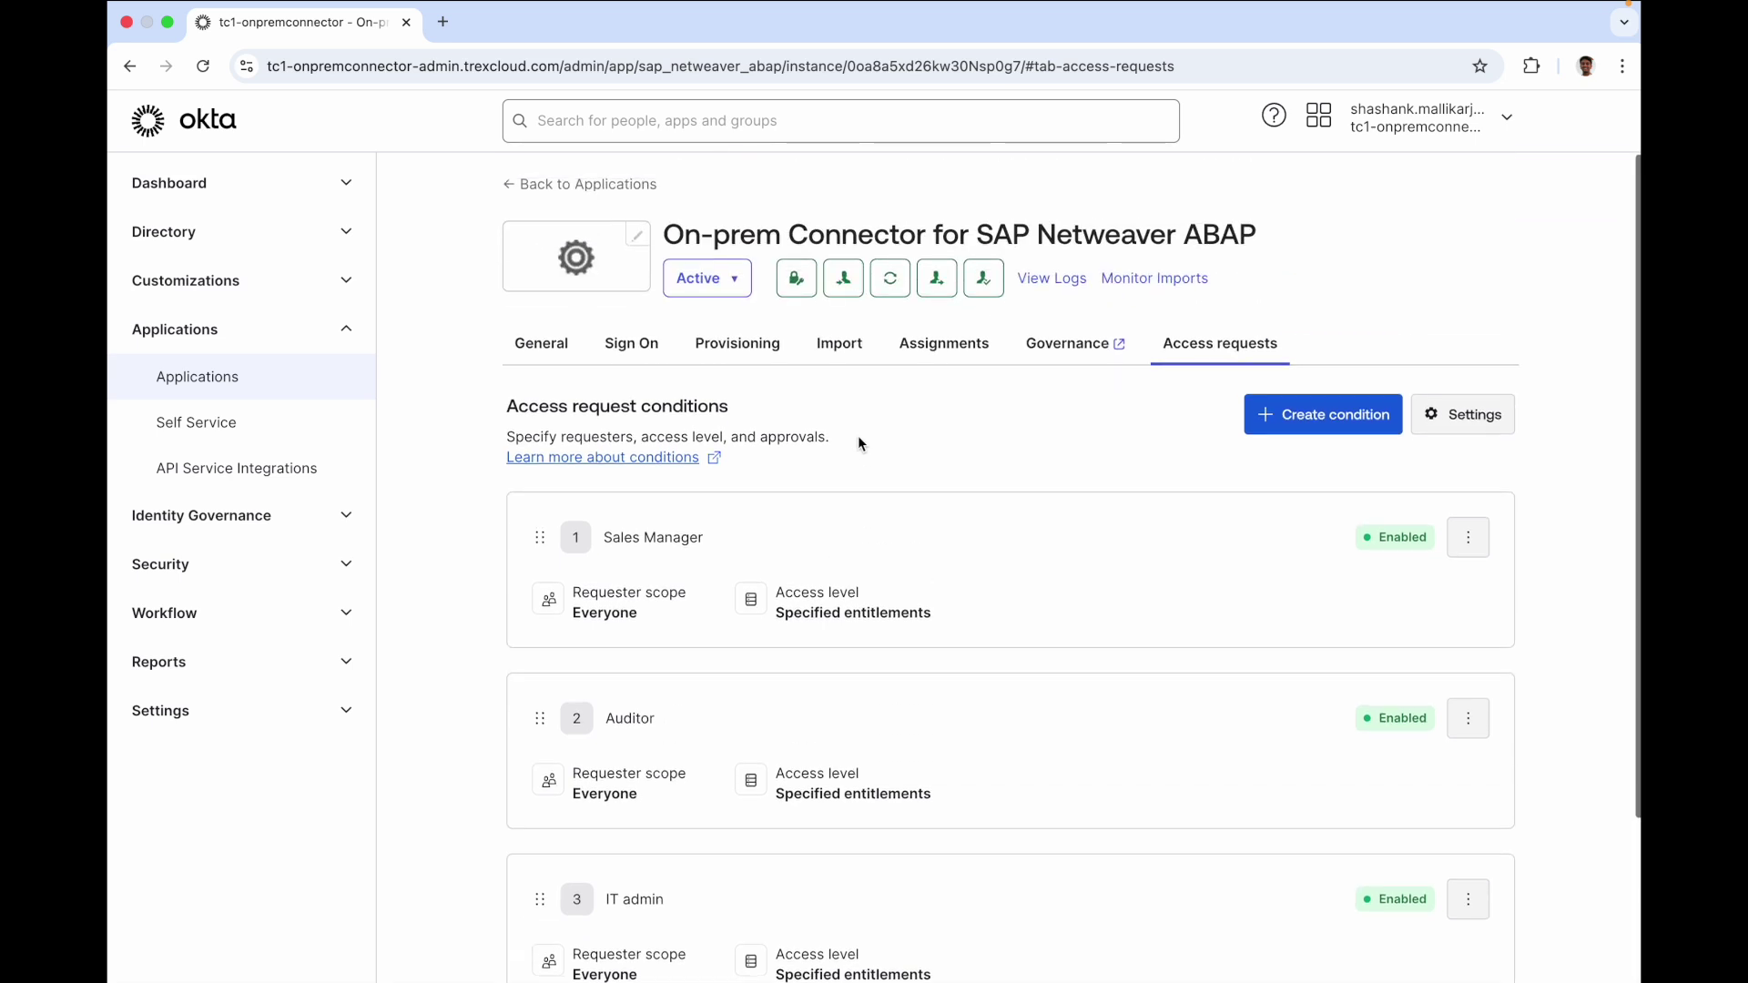
scroll(1402, 545, "down", 3)
scroll(1401, 541, "up", 3)
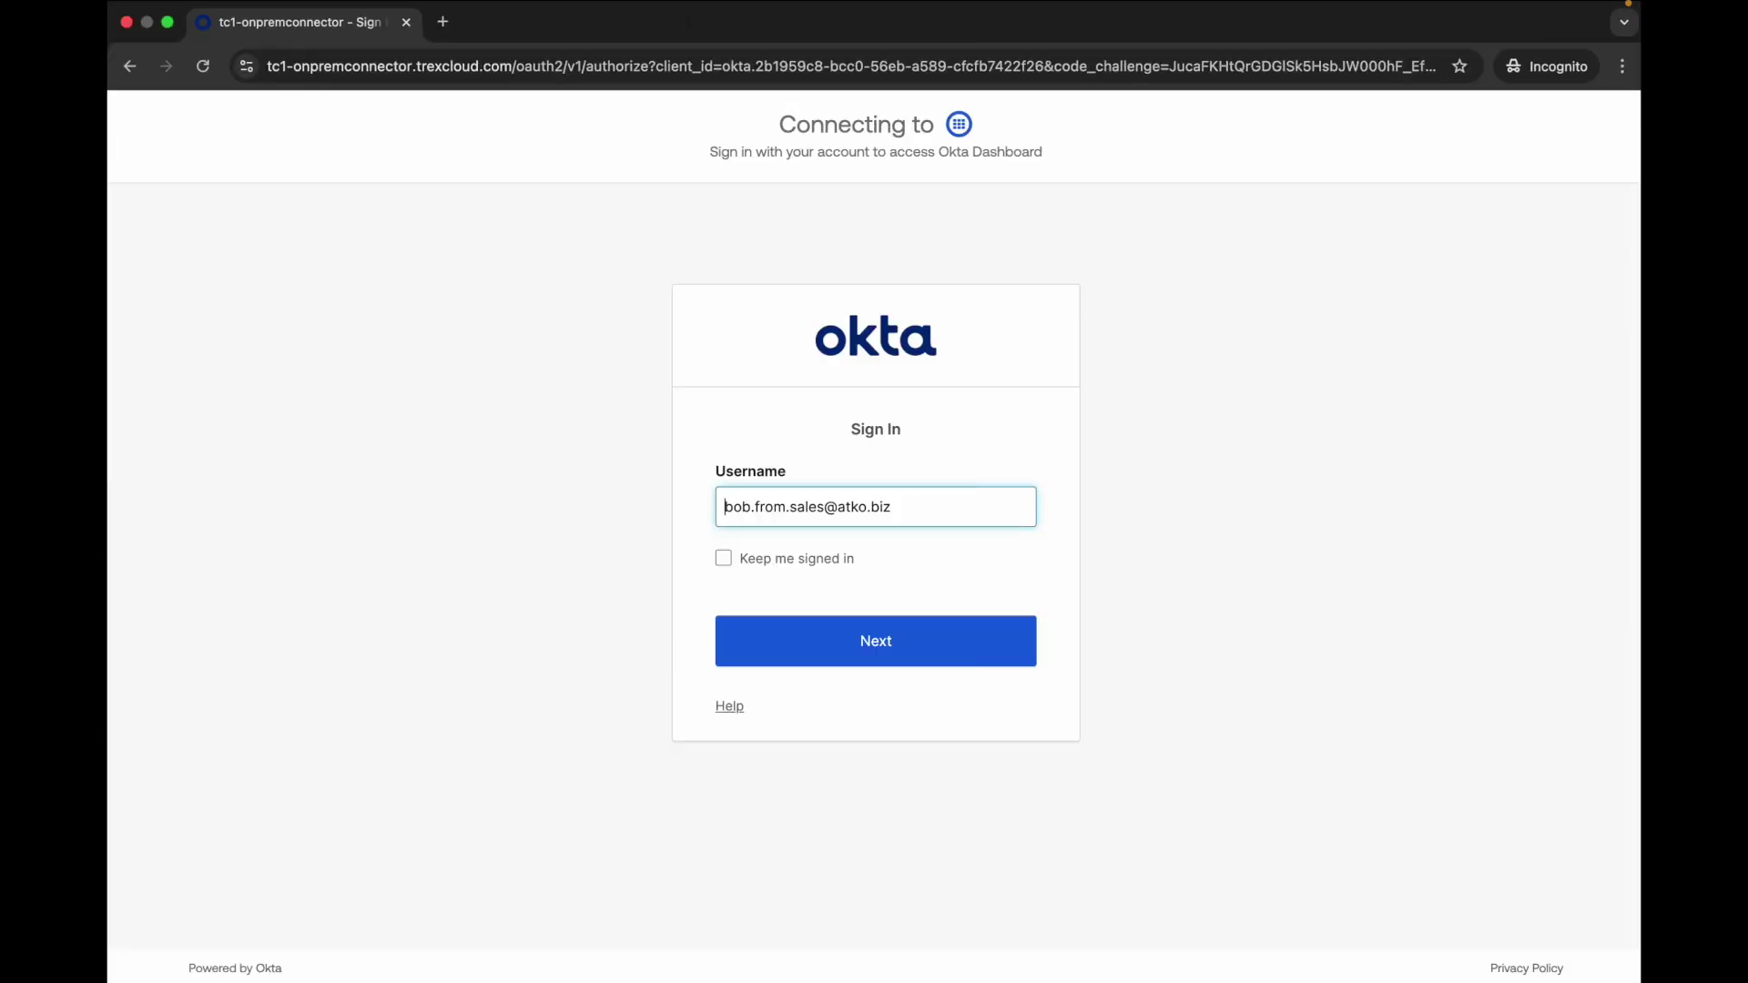
Sign in to Okta as the sales user with their password
left_click(891, 641)
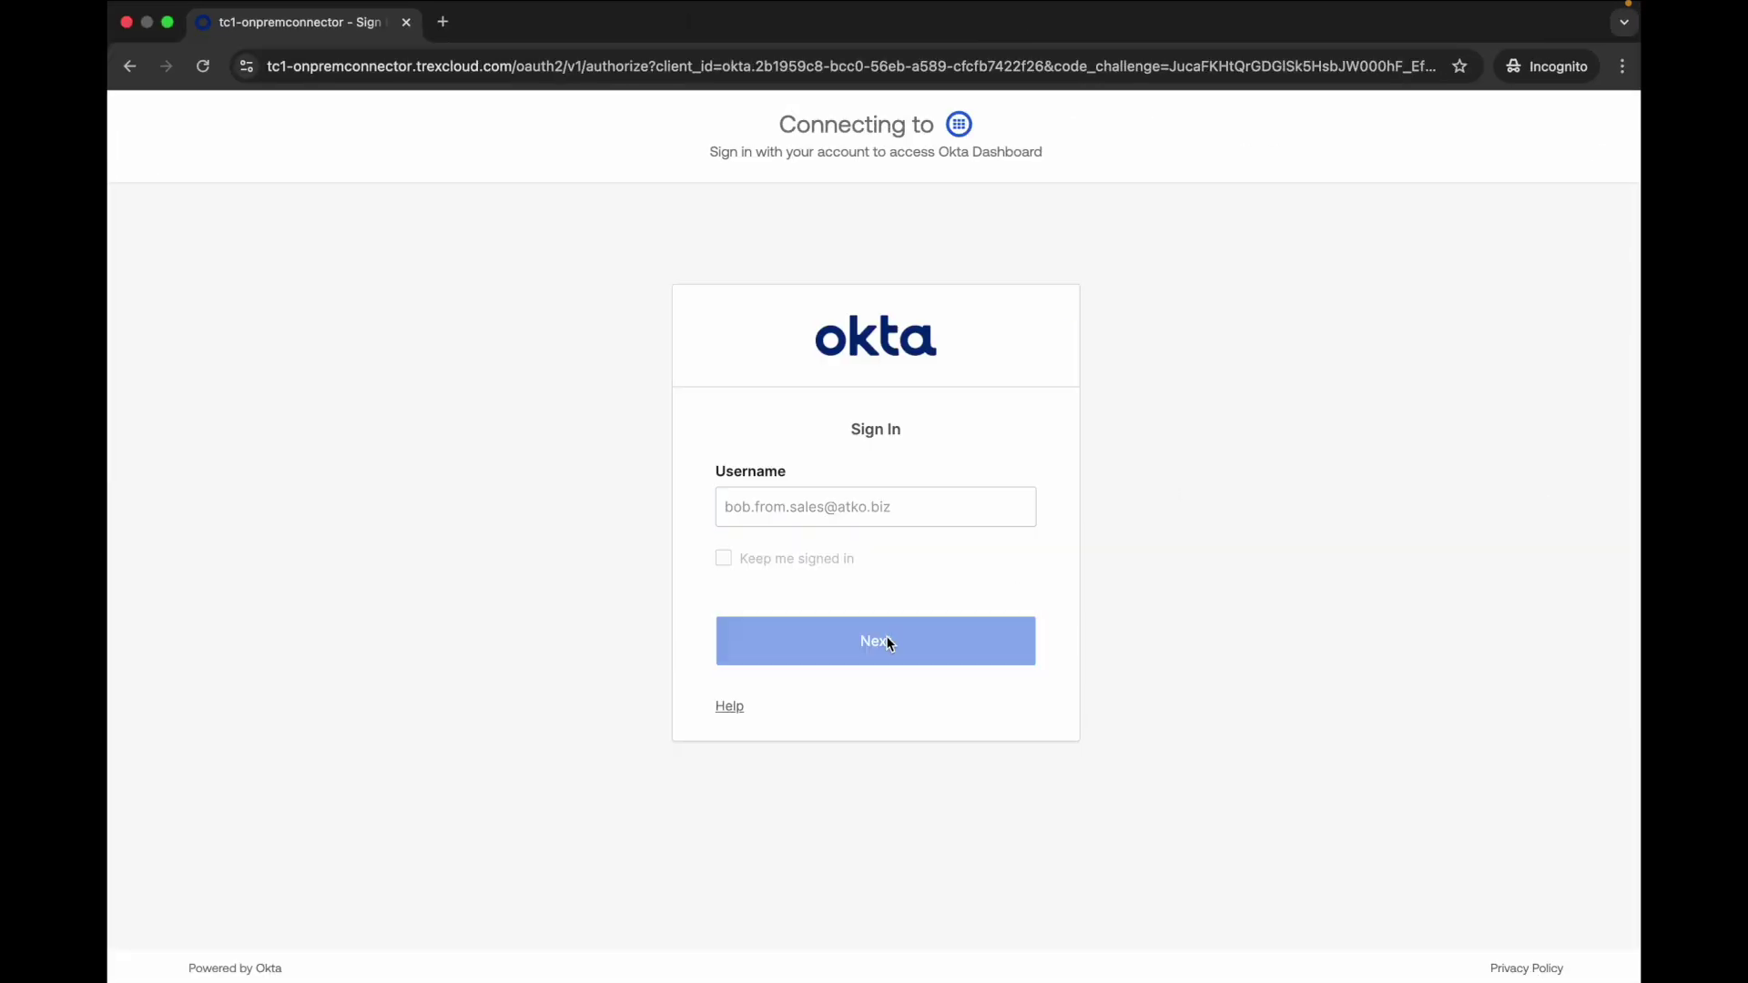
type("********")
key("Return")
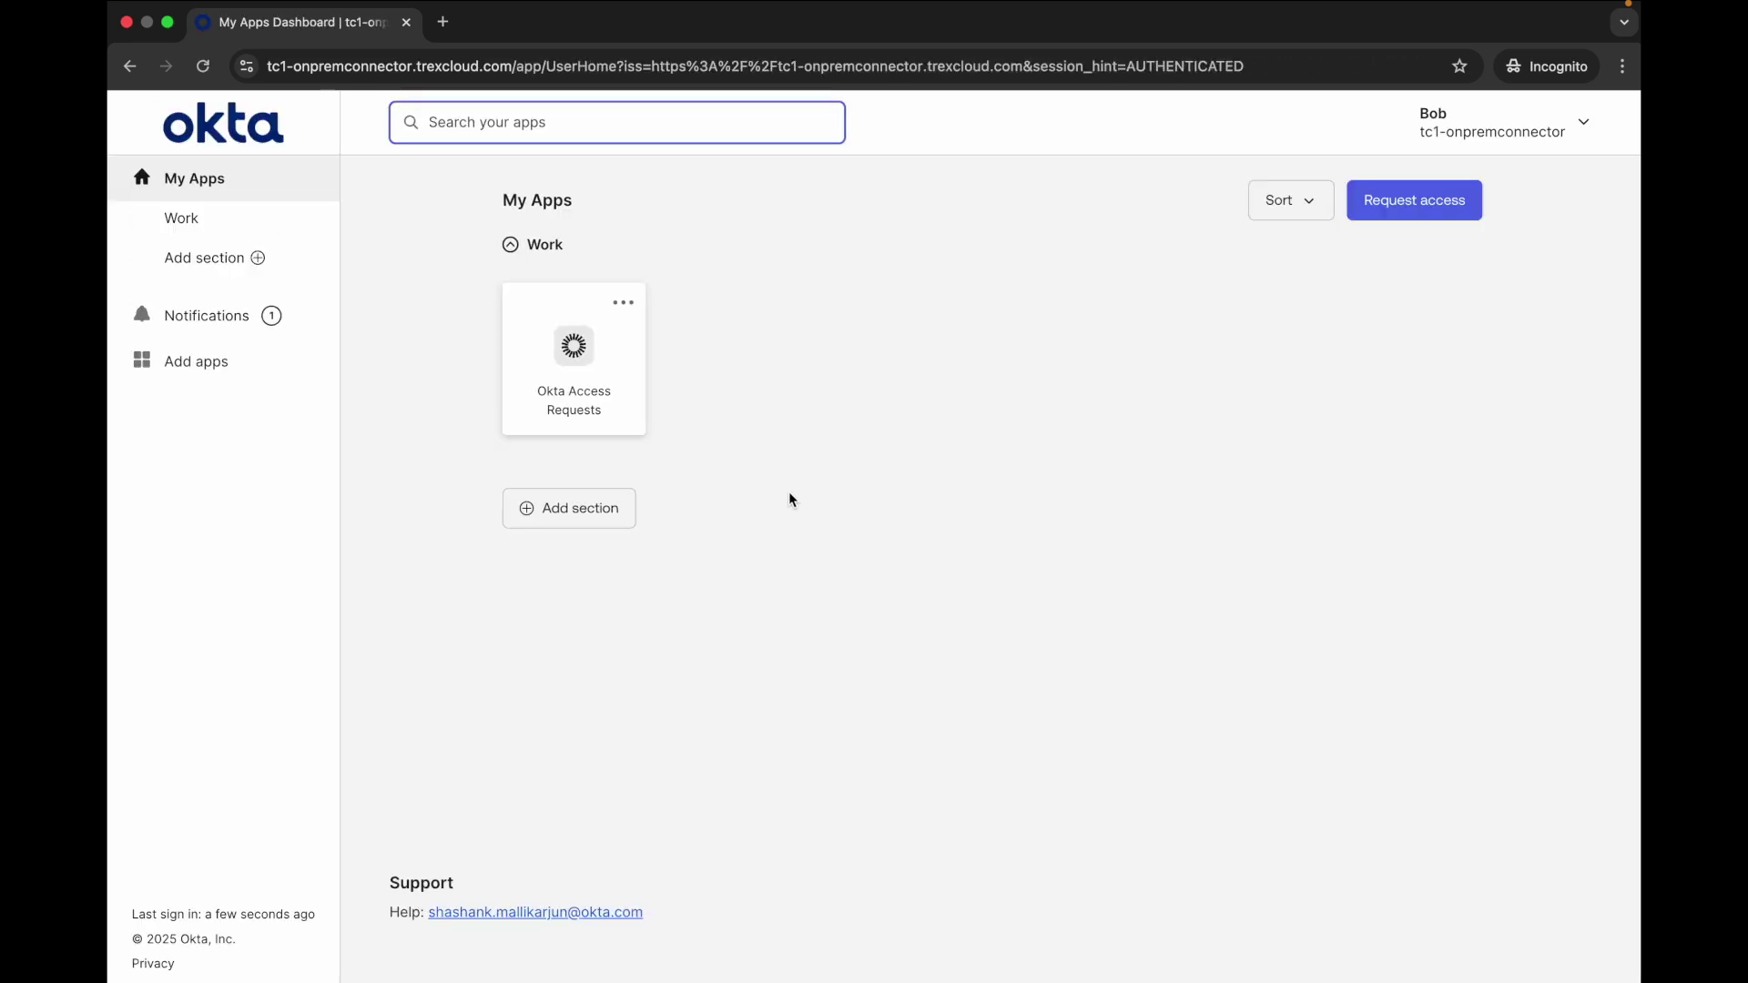
Request Sales Manager Bundle for SAP Netweaver ABAP, reason 'Promoted to Sales, hence need accrss to Sales Manager role'
left_click(1448, 200)
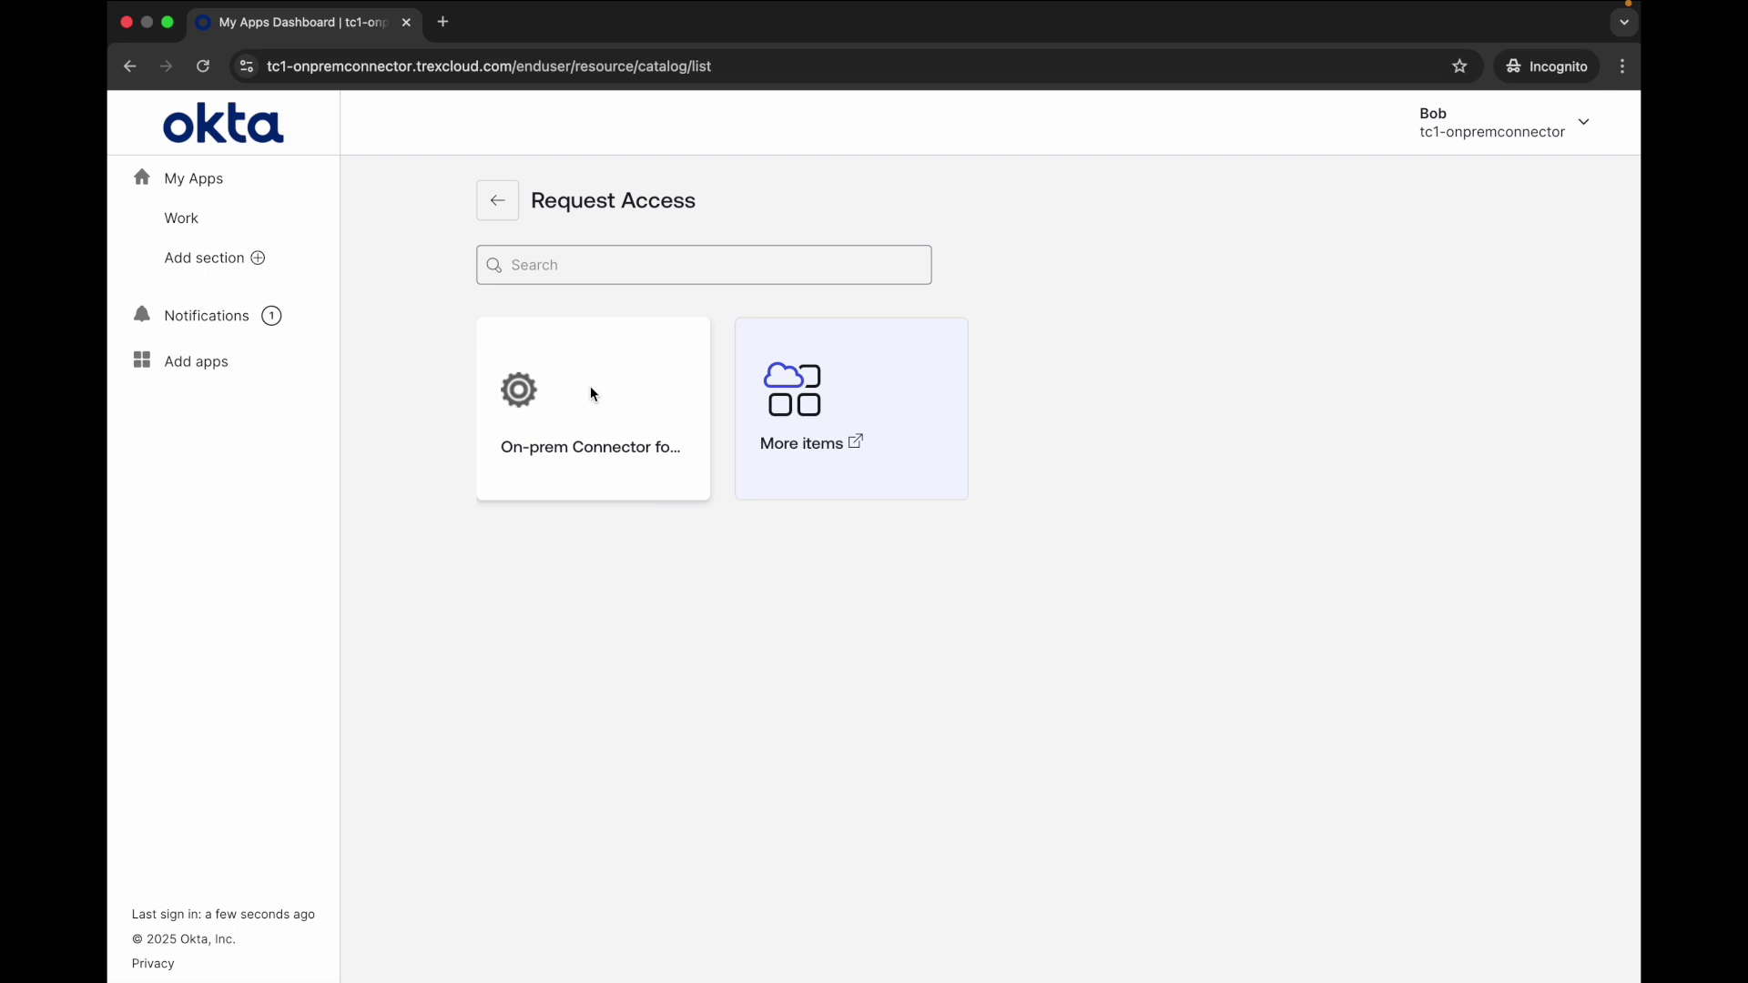
left_click(590, 393)
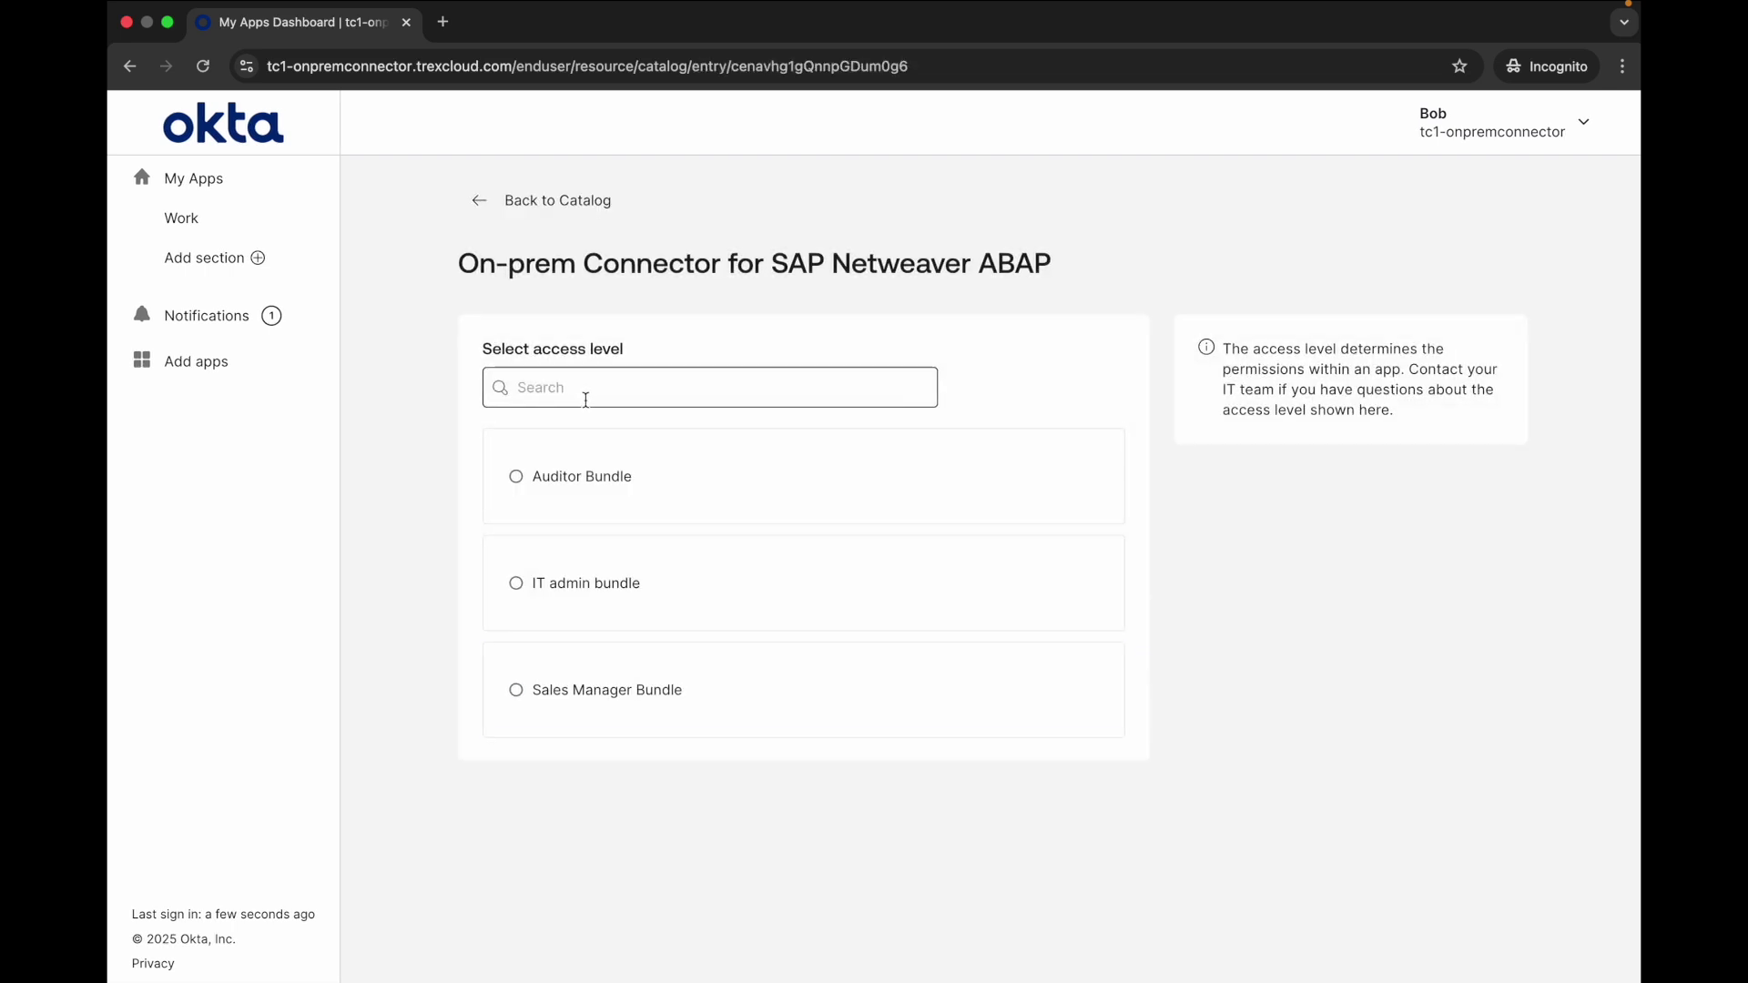
left_click(699, 682)
left_click(1198, 461)
type("Promoted to Sales, hence need accr")
type("ss to Sales Manager role")
left_click(1370, 546)
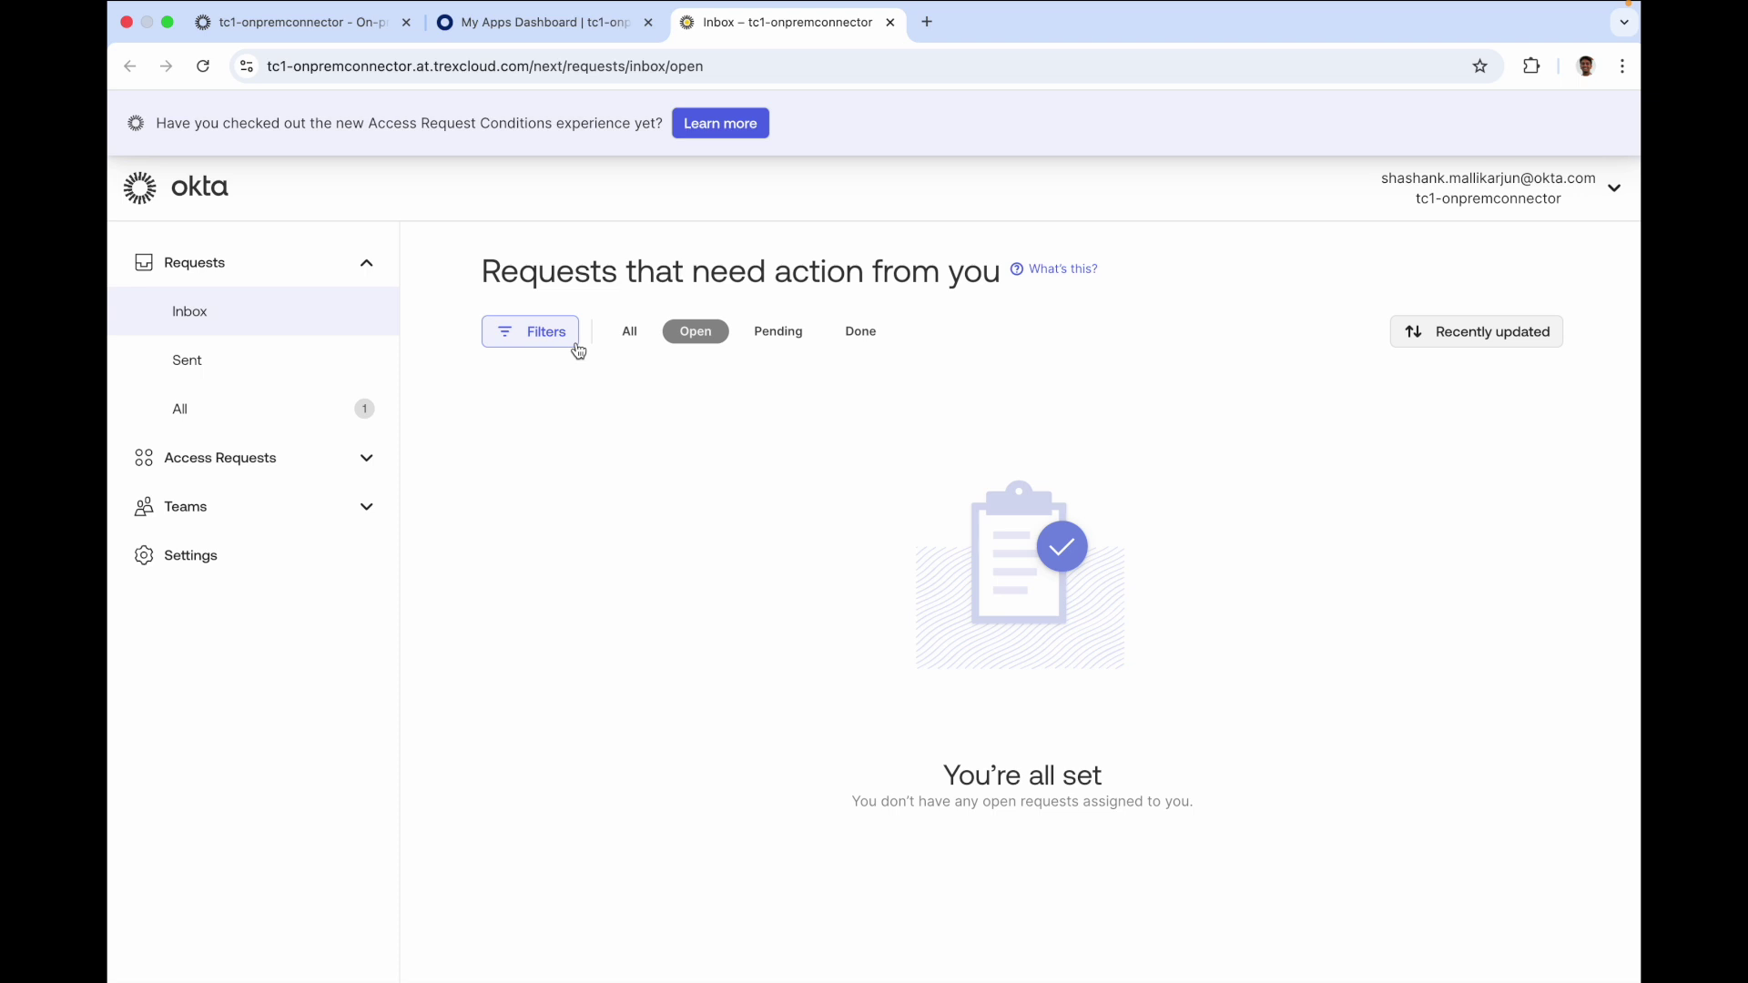
Assign the SAP Netweaver ABAP access request to yourself and approve it
left_click(276, 412)
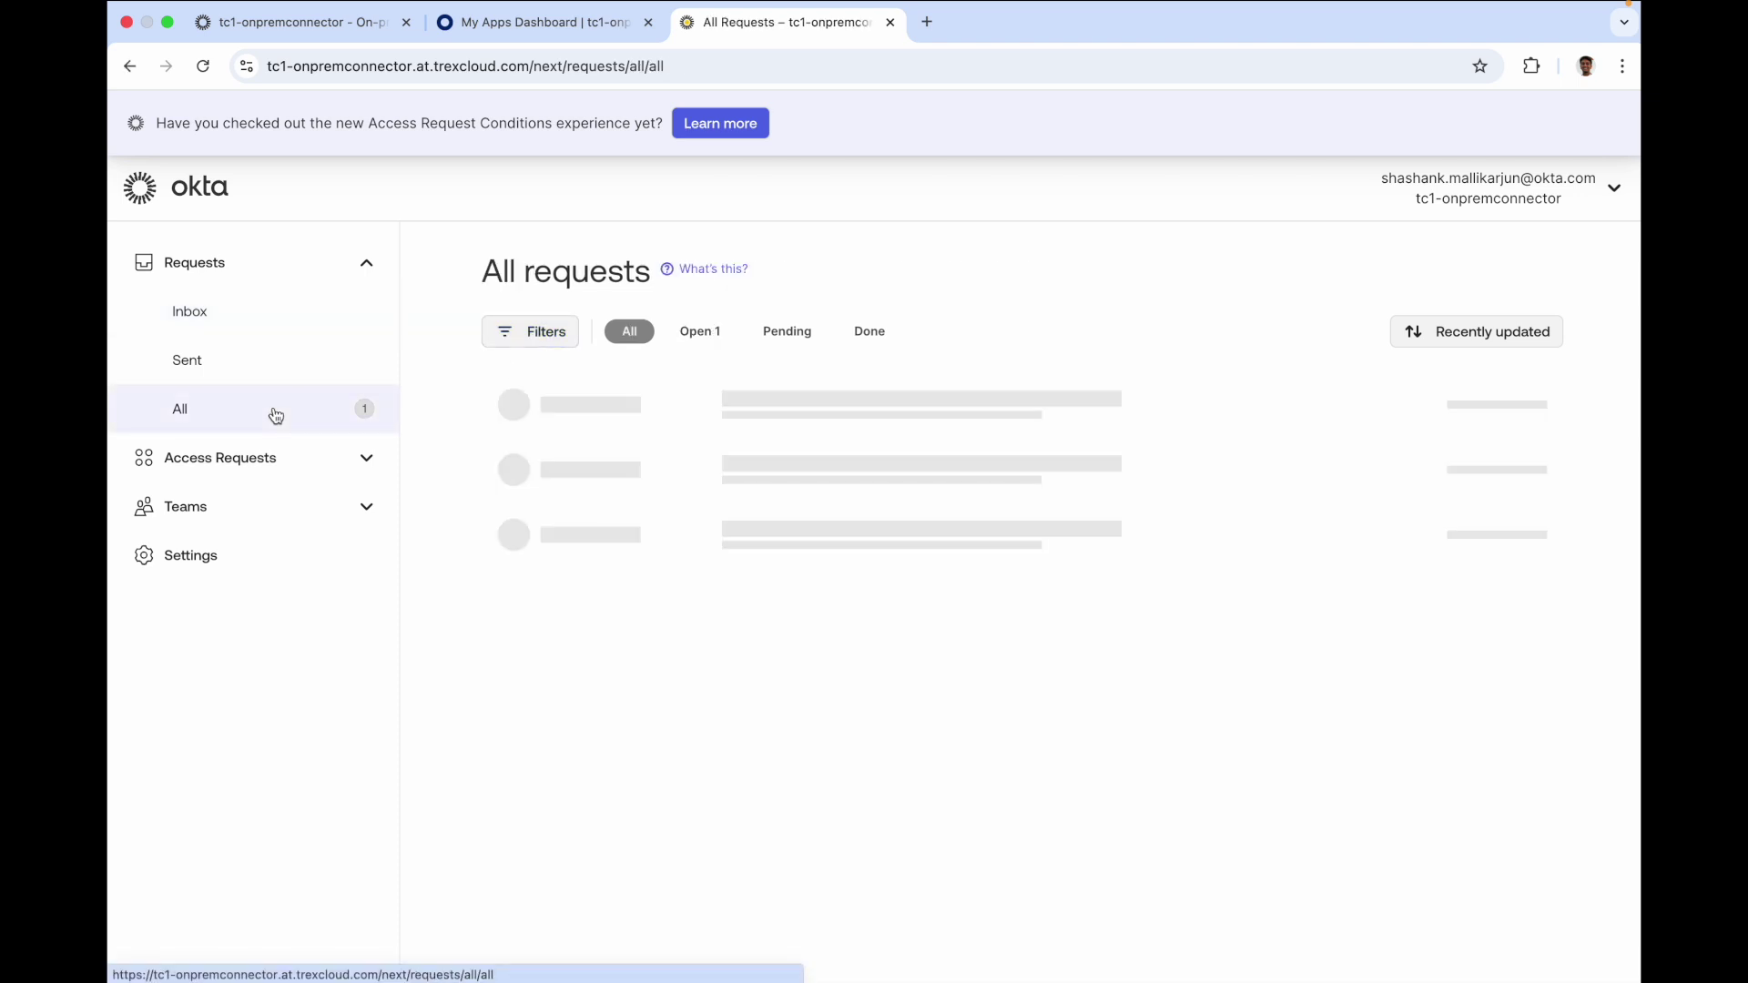
left_click(963, 406)
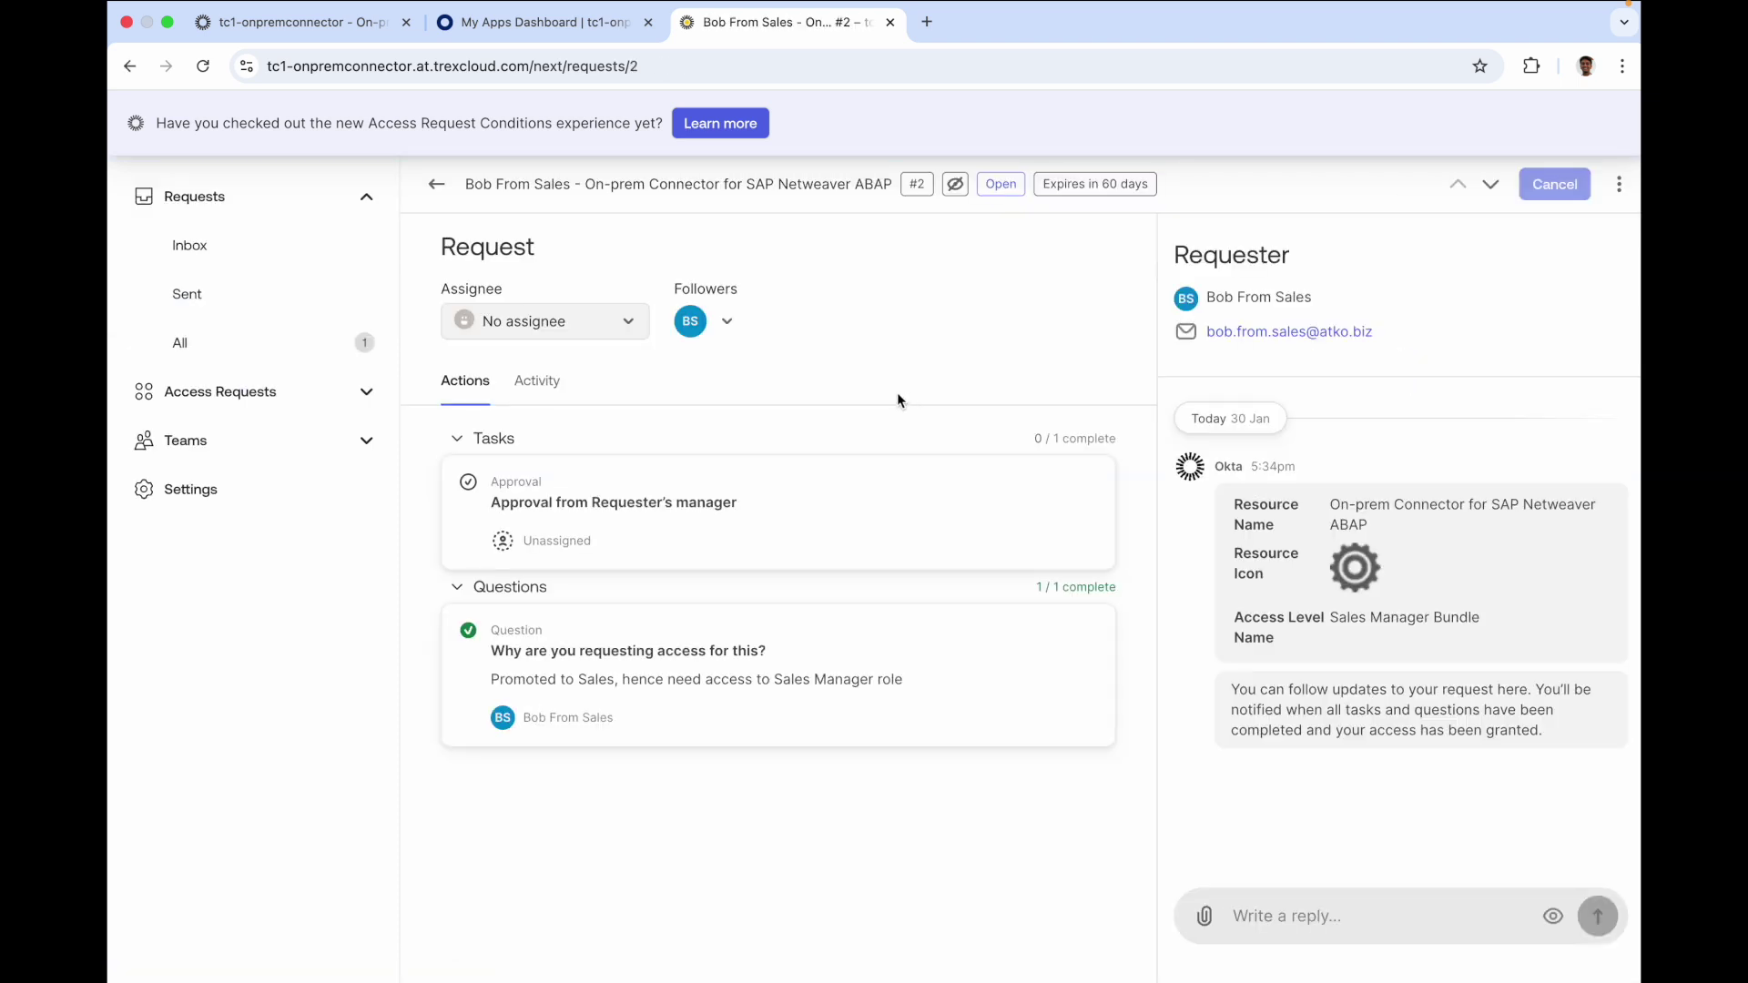
left_click(565, 320)
left_click(564, 434)
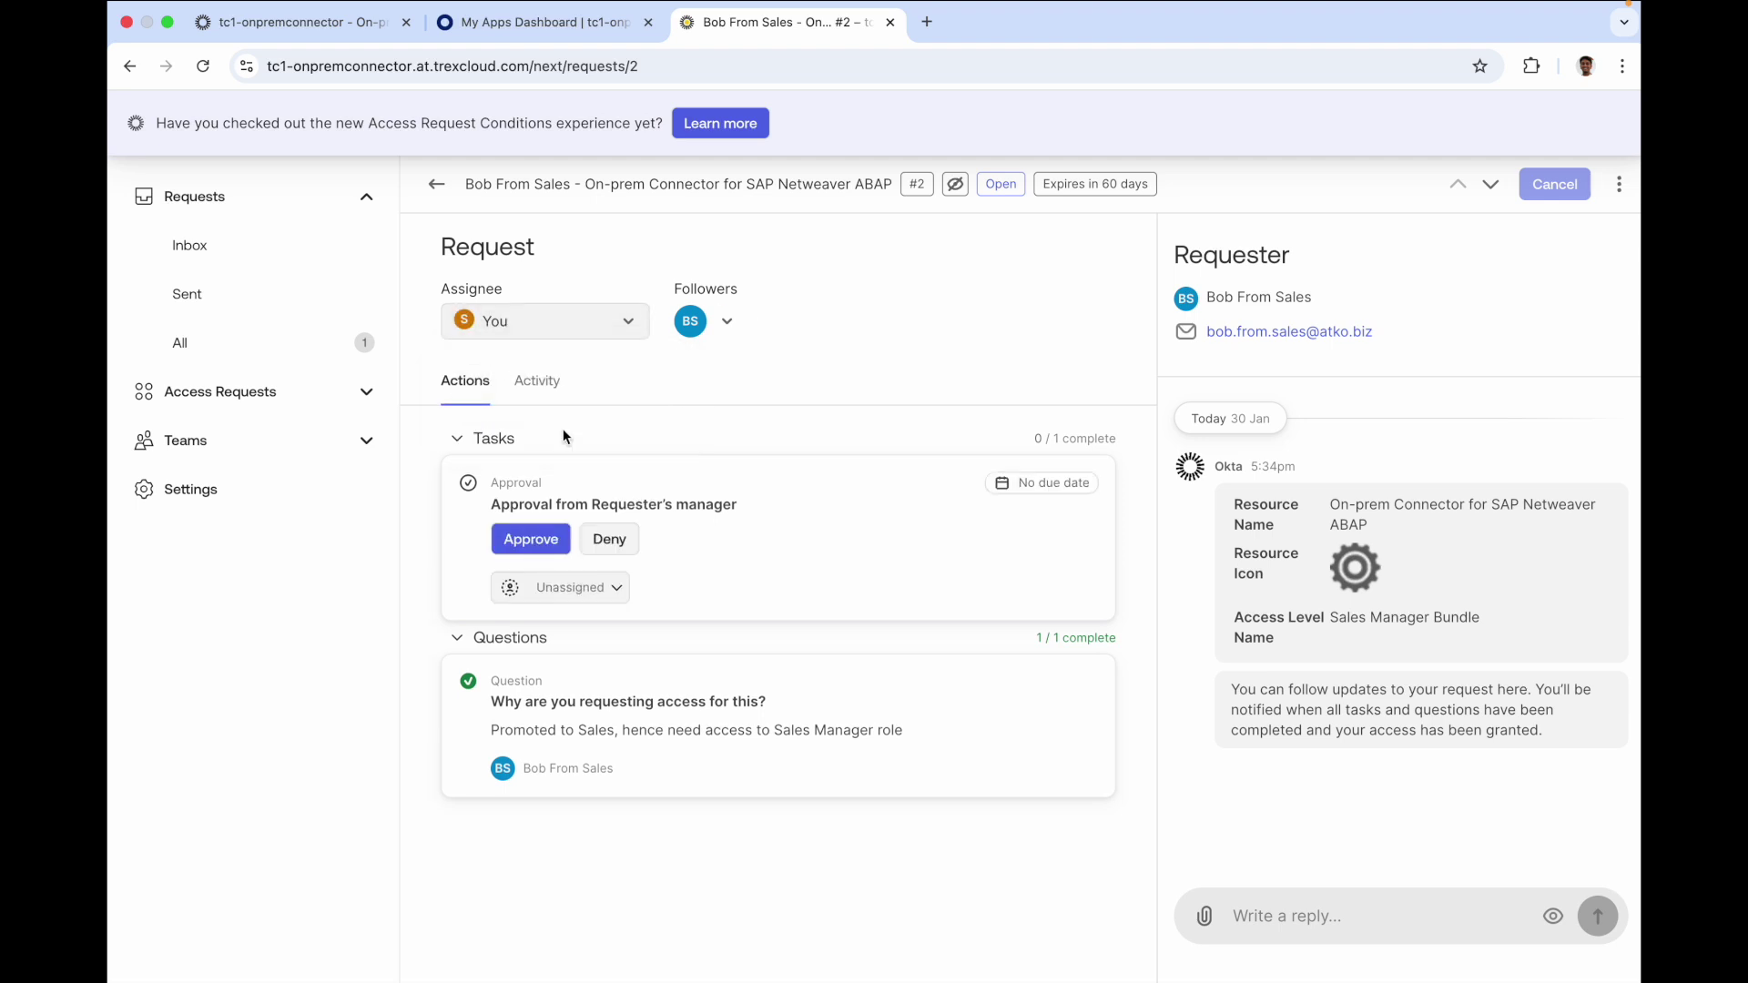
left_click(537, 542)
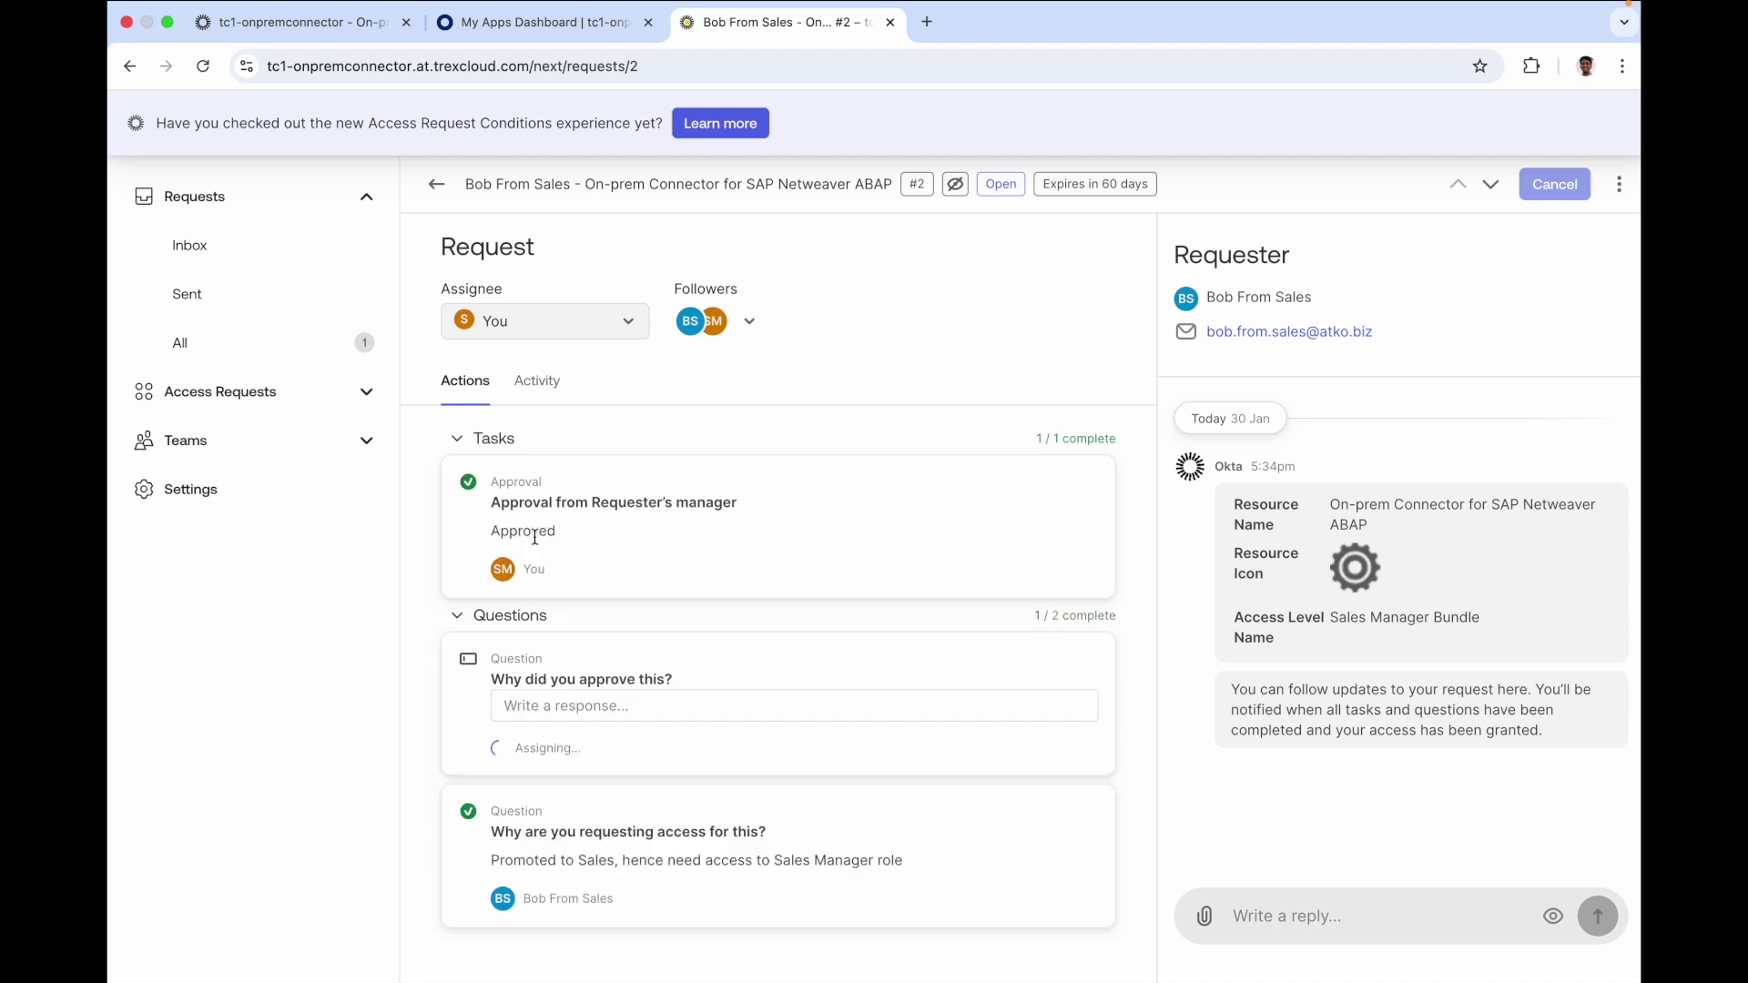
View the requester's granted SAP access details from the admin app assignments
key("super+1")
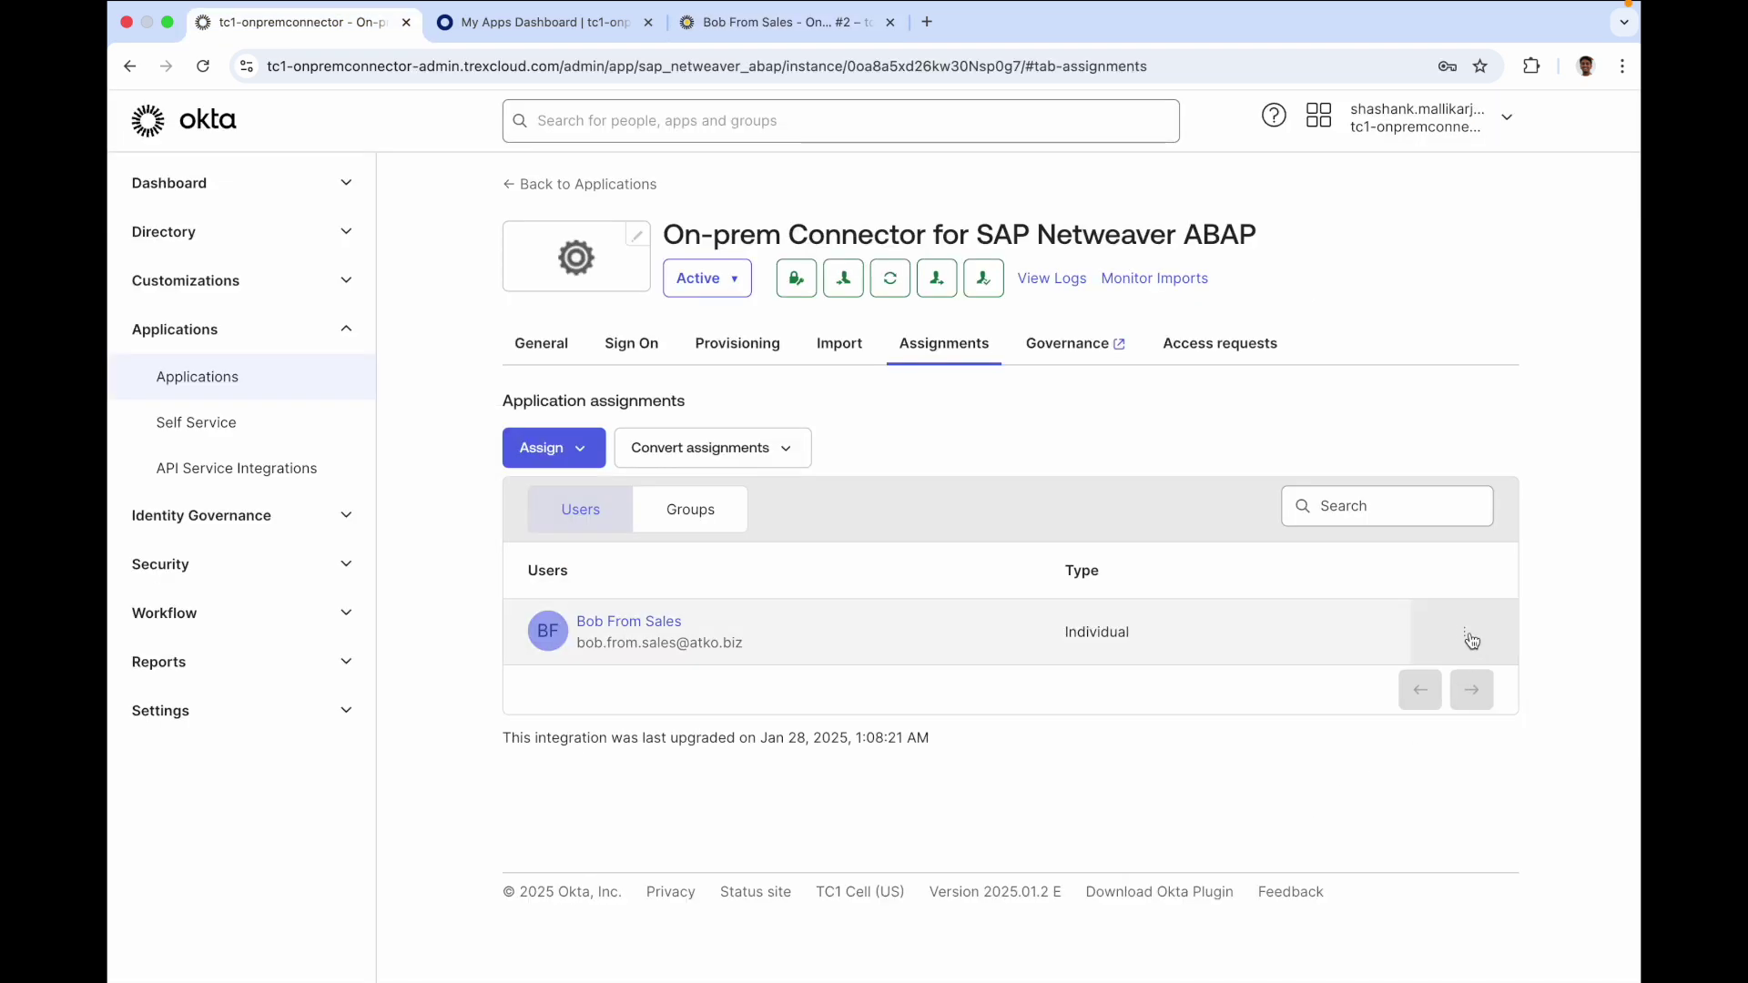
left_click(1463, 632)
left_click(1374, 725)
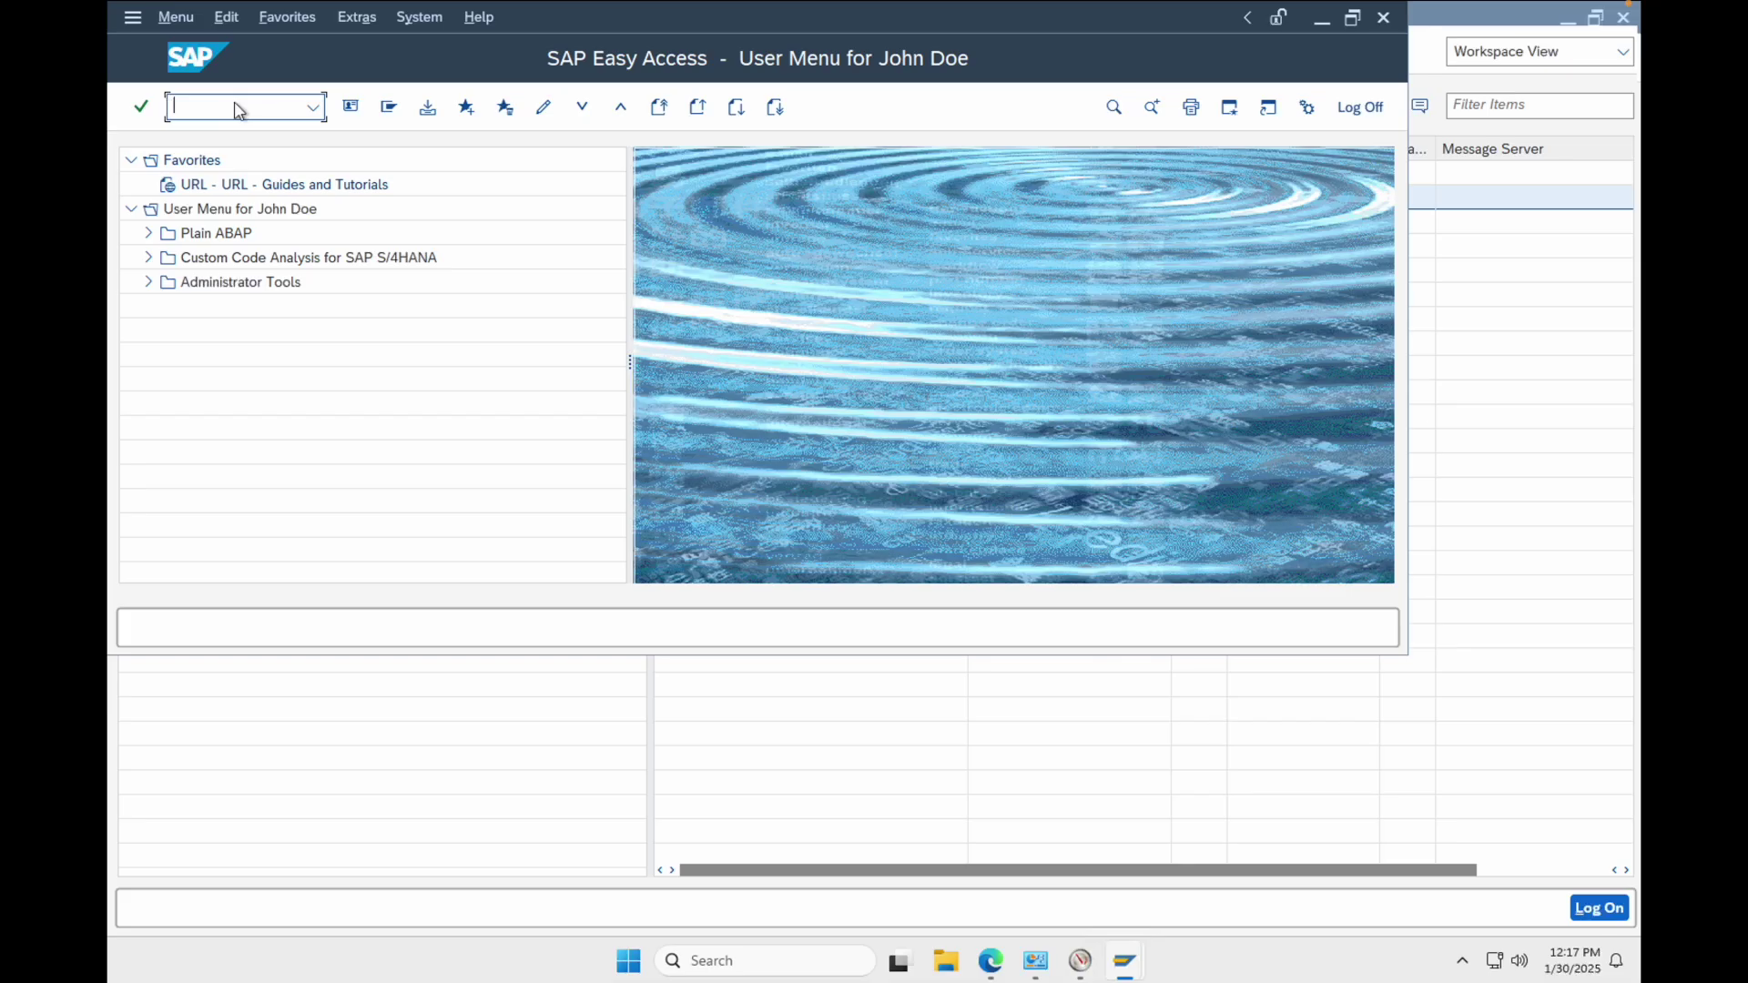
Display the sales user's record in su01 and show its six assigned SAP roles
type("su01")
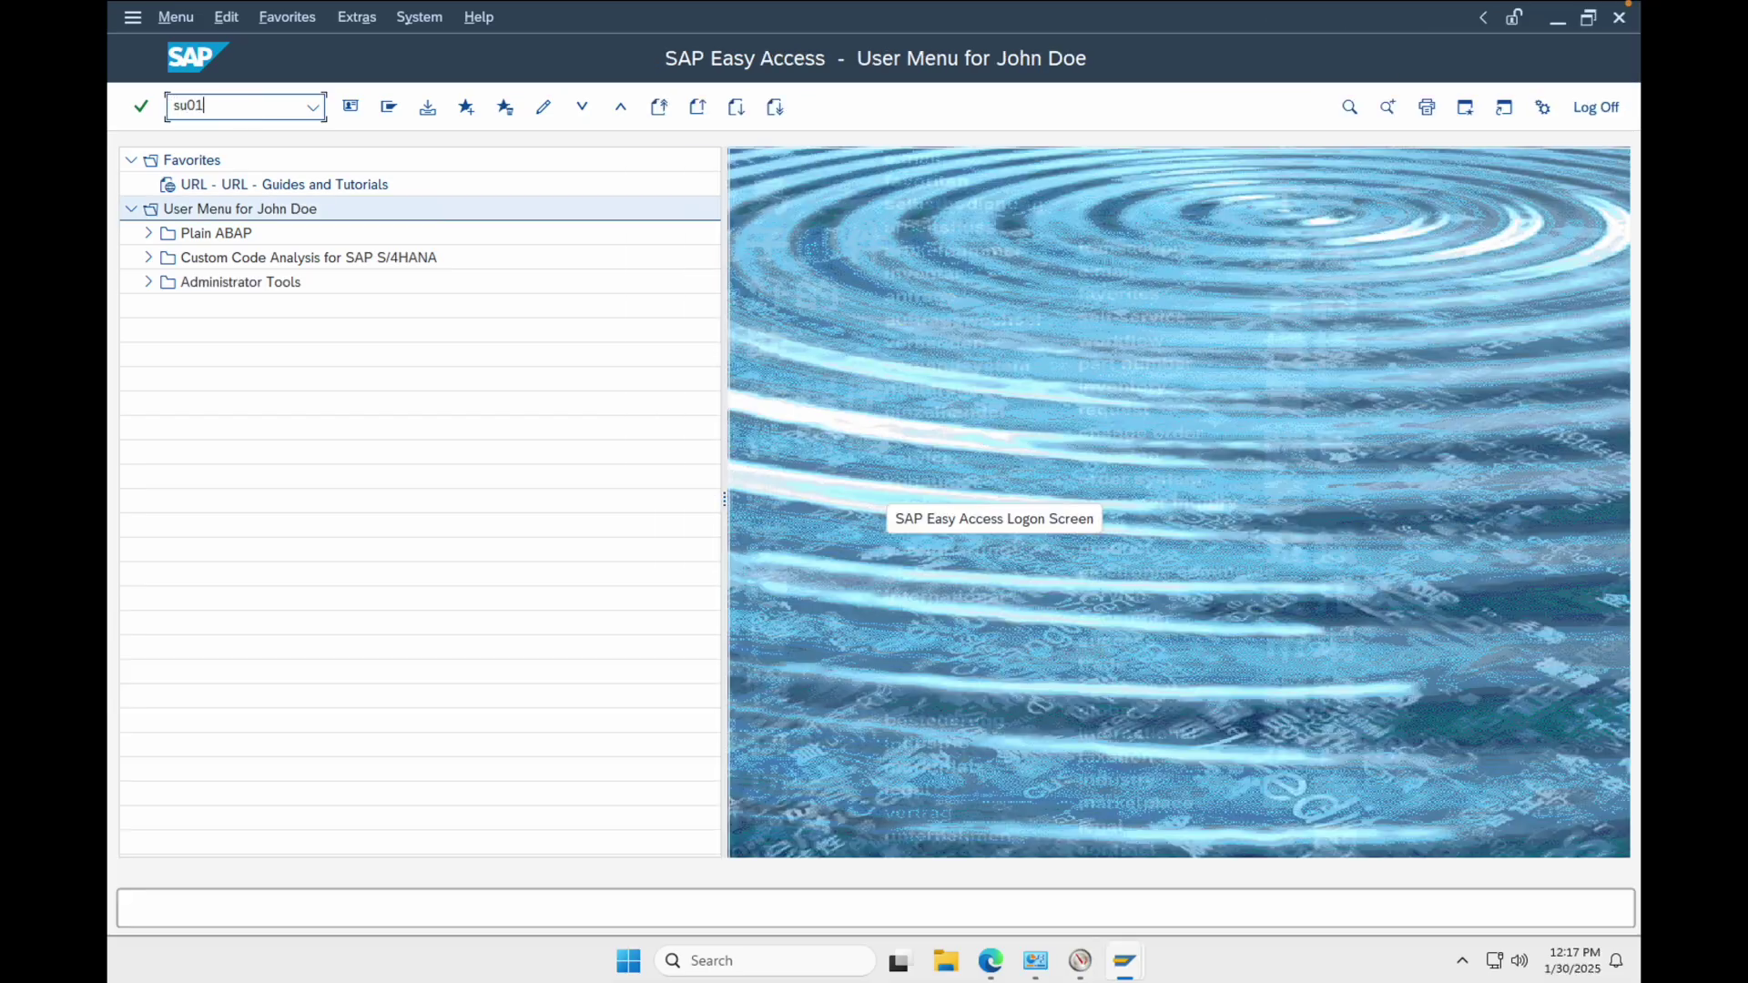
key("Return")
type("bob")
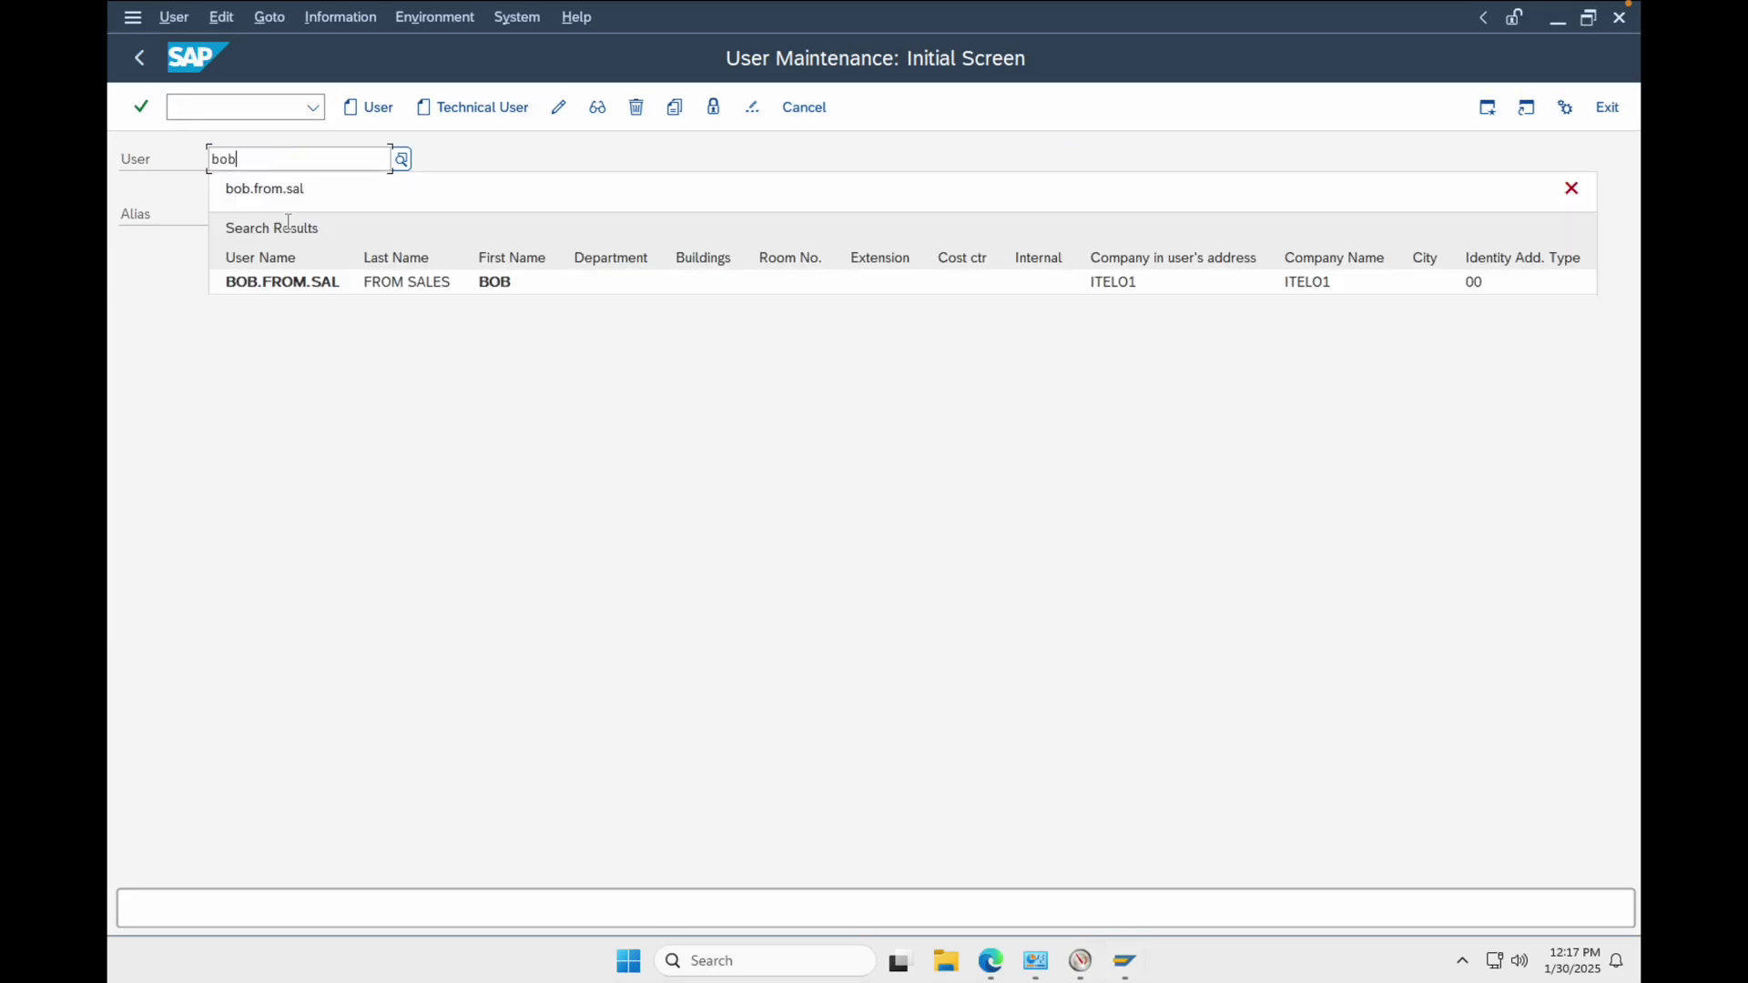
left_click(302, 284)
left_click(596, 107)
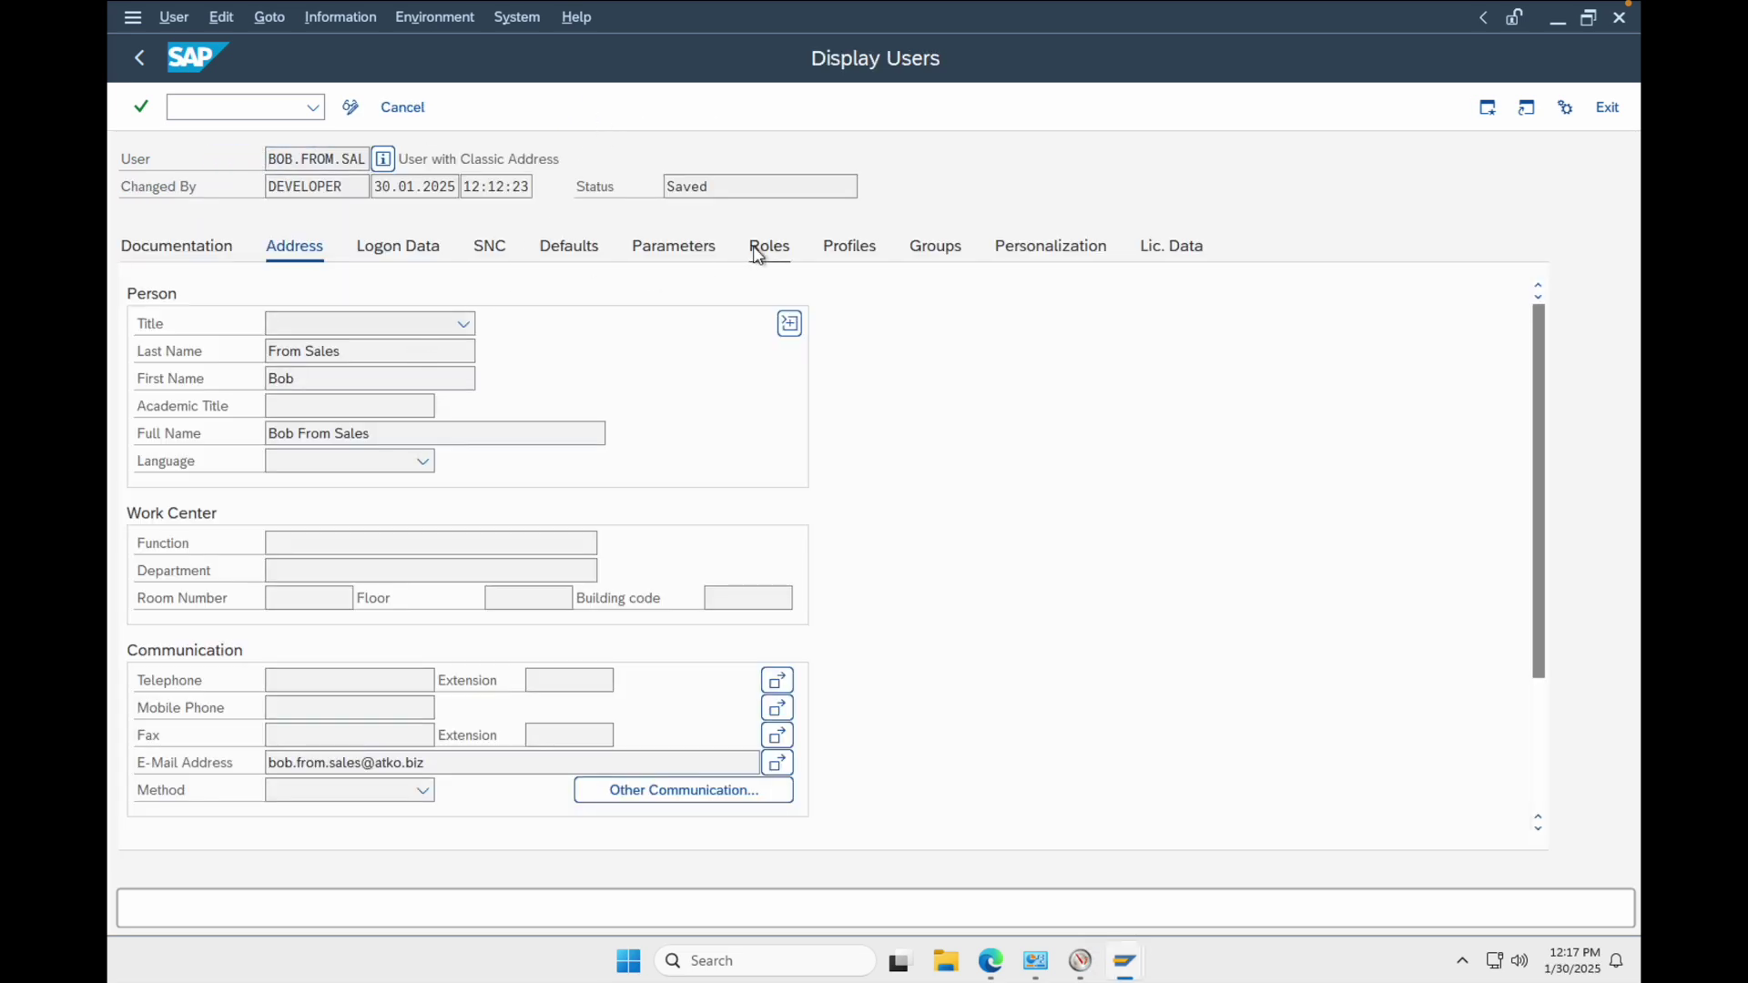
left_click(761, 254)
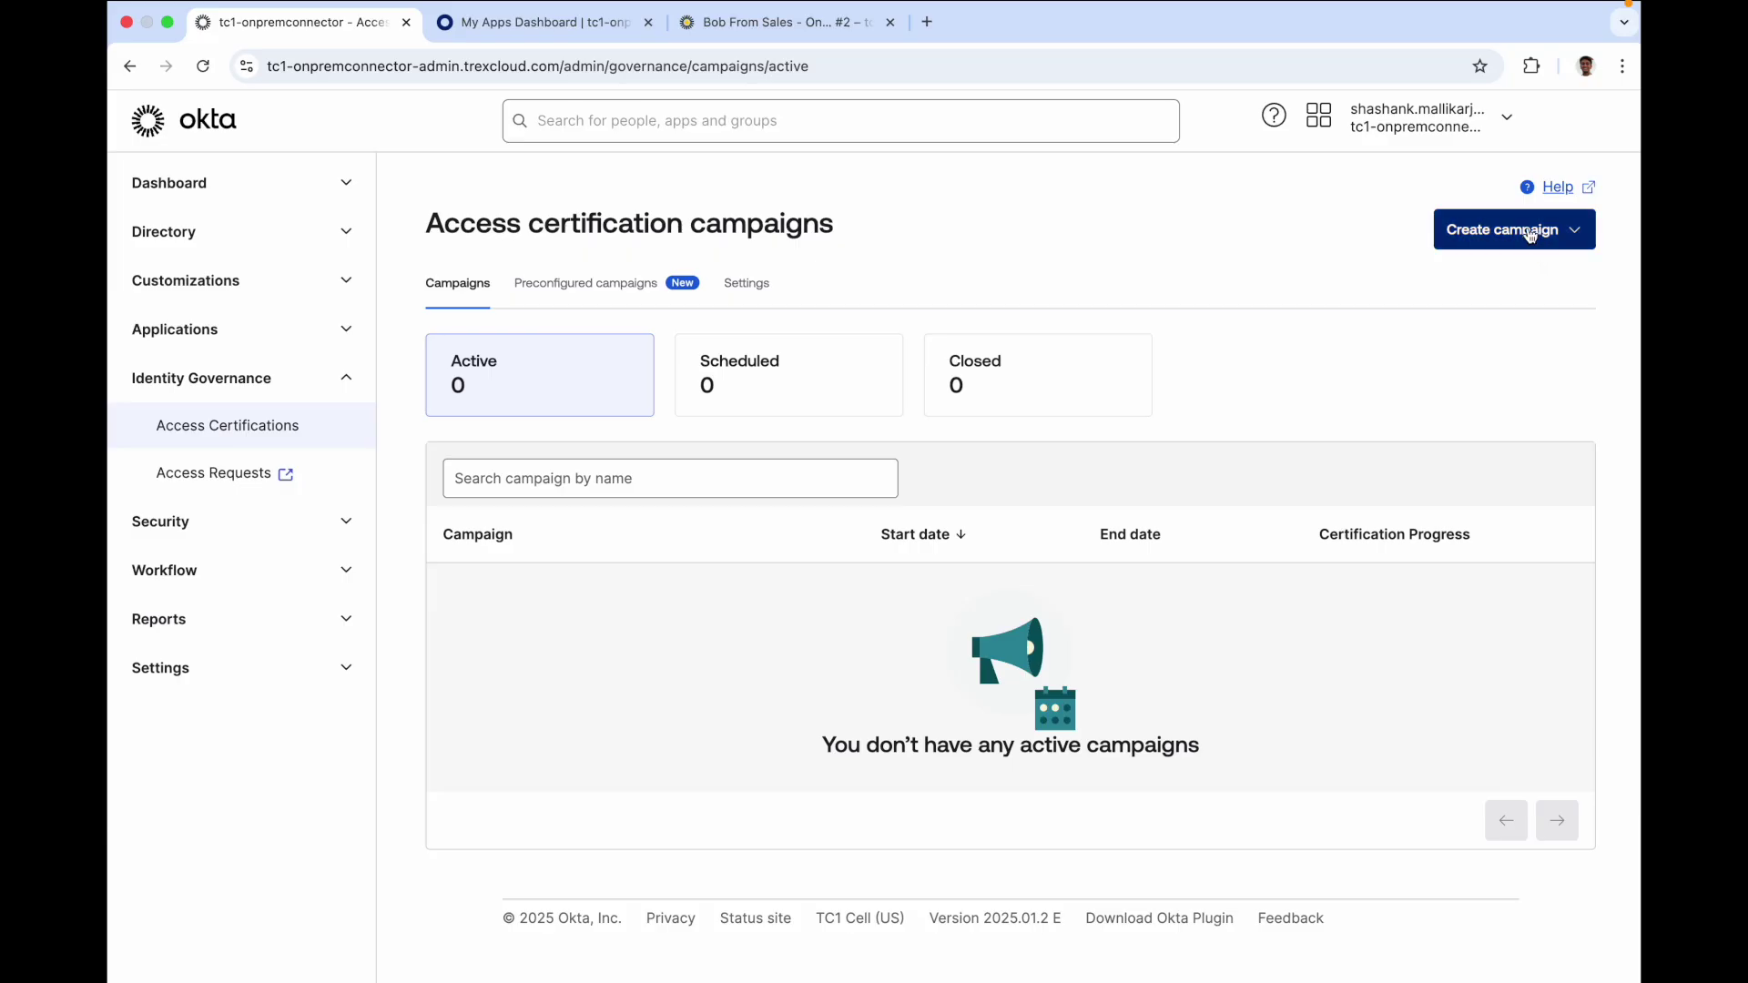
Open the Create campaign dropdown on the Access certification campaigns page
left_click(1529, 235)
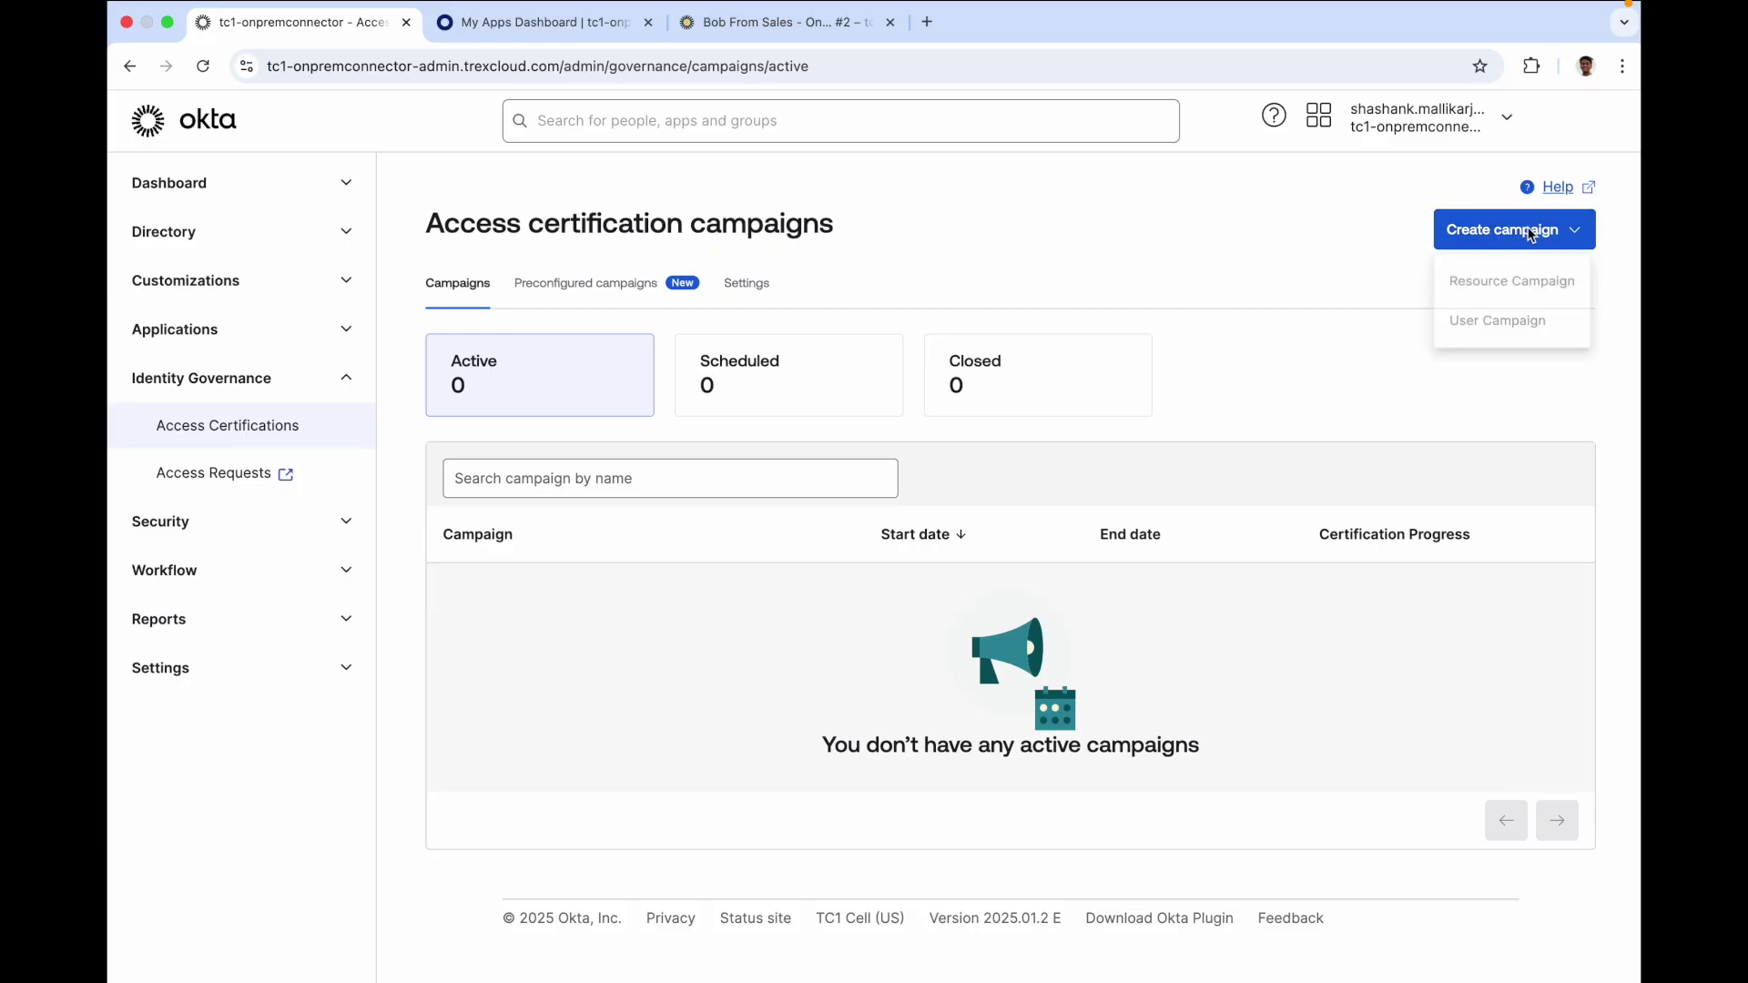
Create and schedule a resource campaign named 'SAP Quarterly Campaign'
left_click(1500, 283)
type("SAP Quarterly Campaign")
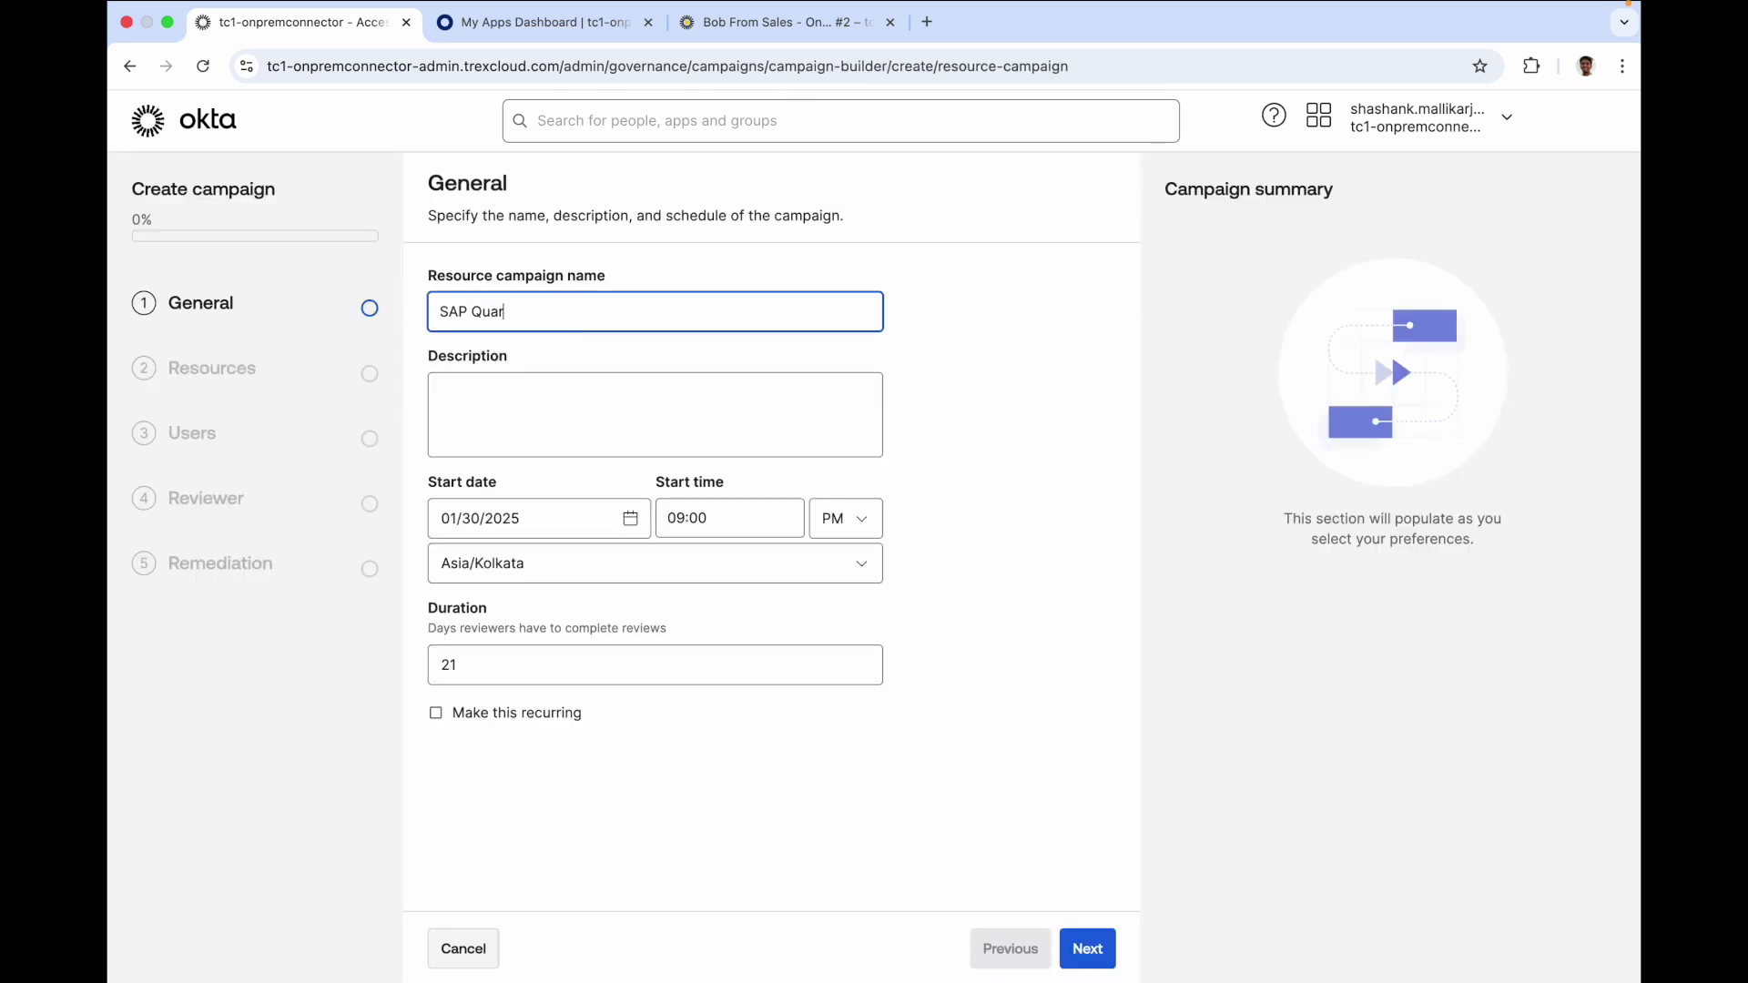
key("Tab")
key("Tab")
key("Tab")
key("Tab")
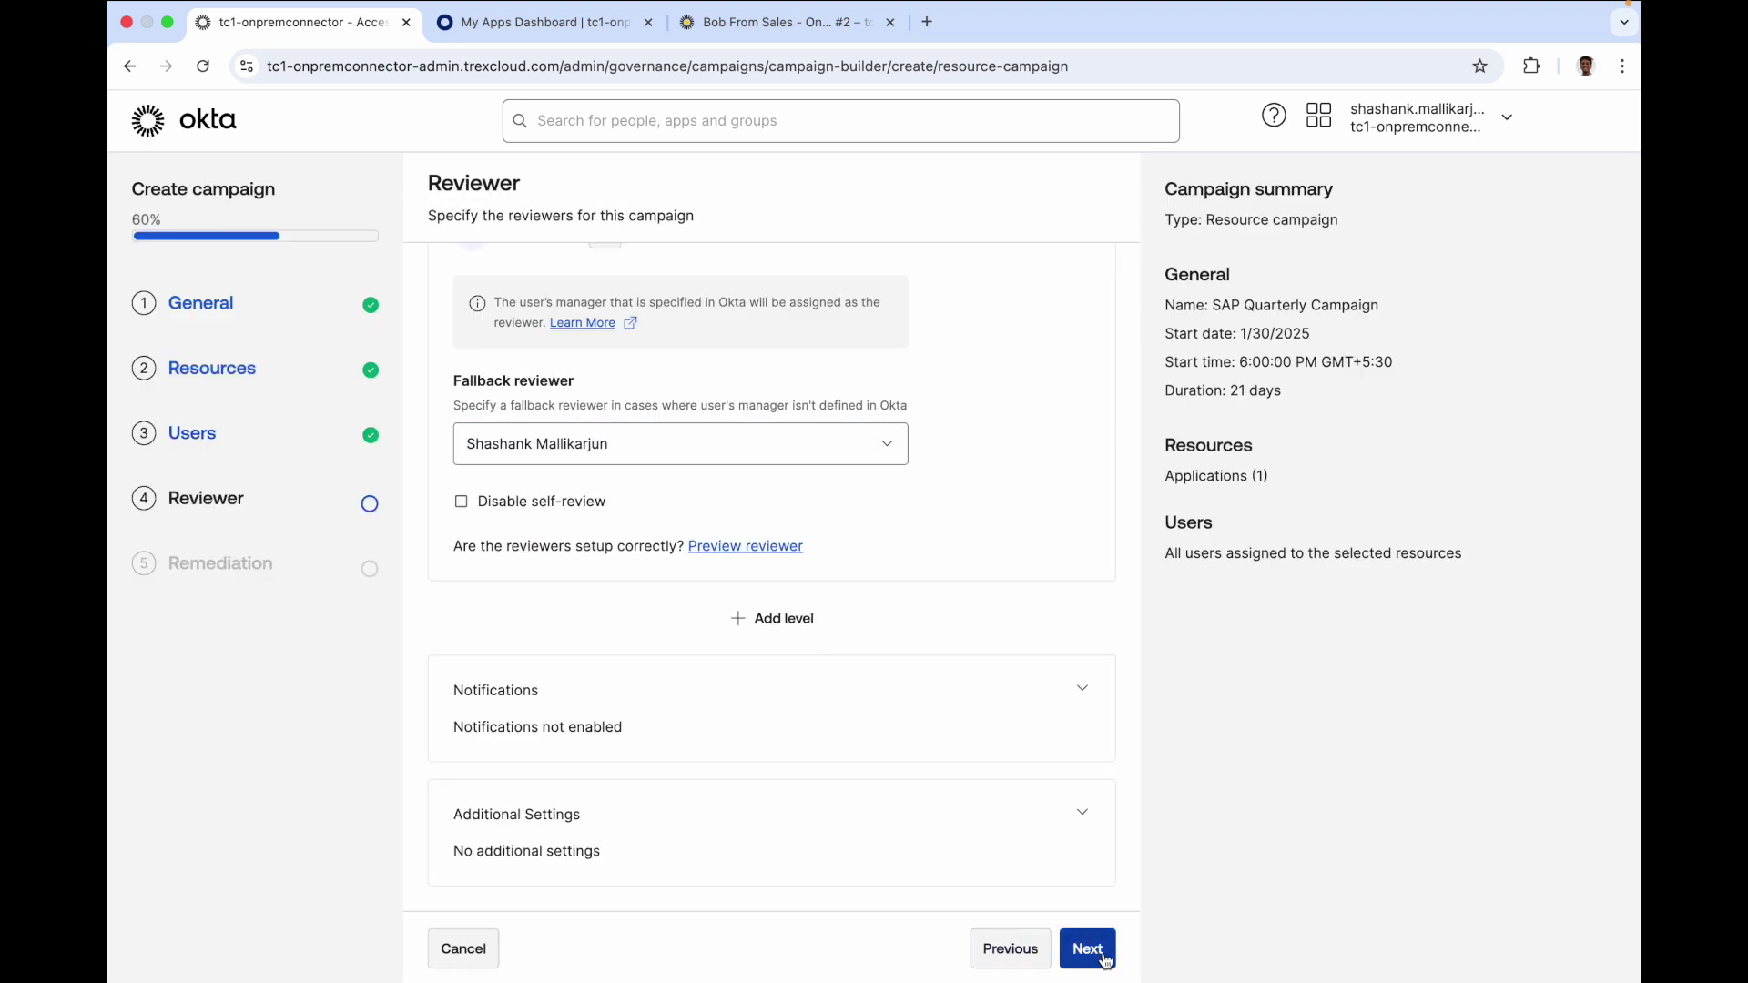
left_click(1087, 949)
left_click(1038, 948)
Launch SAP Quarterly Campaign early from its Actions menu and confirm
left_click(564, 591)
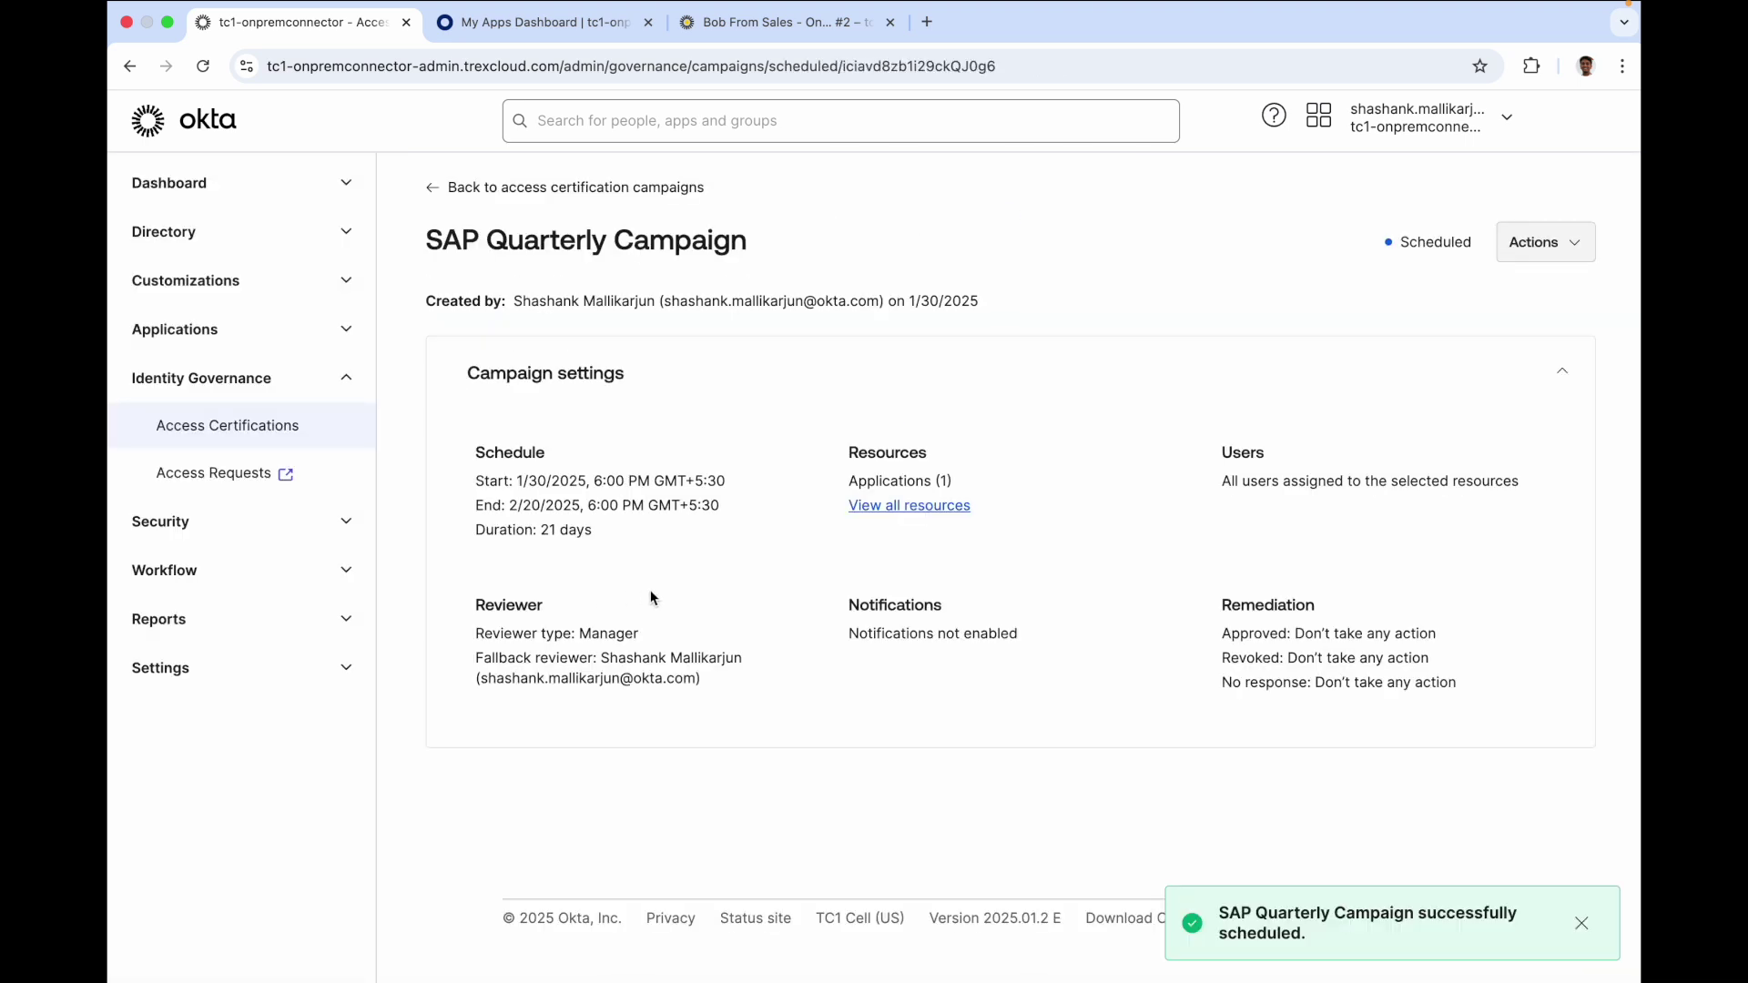
left_click(1547, 257)
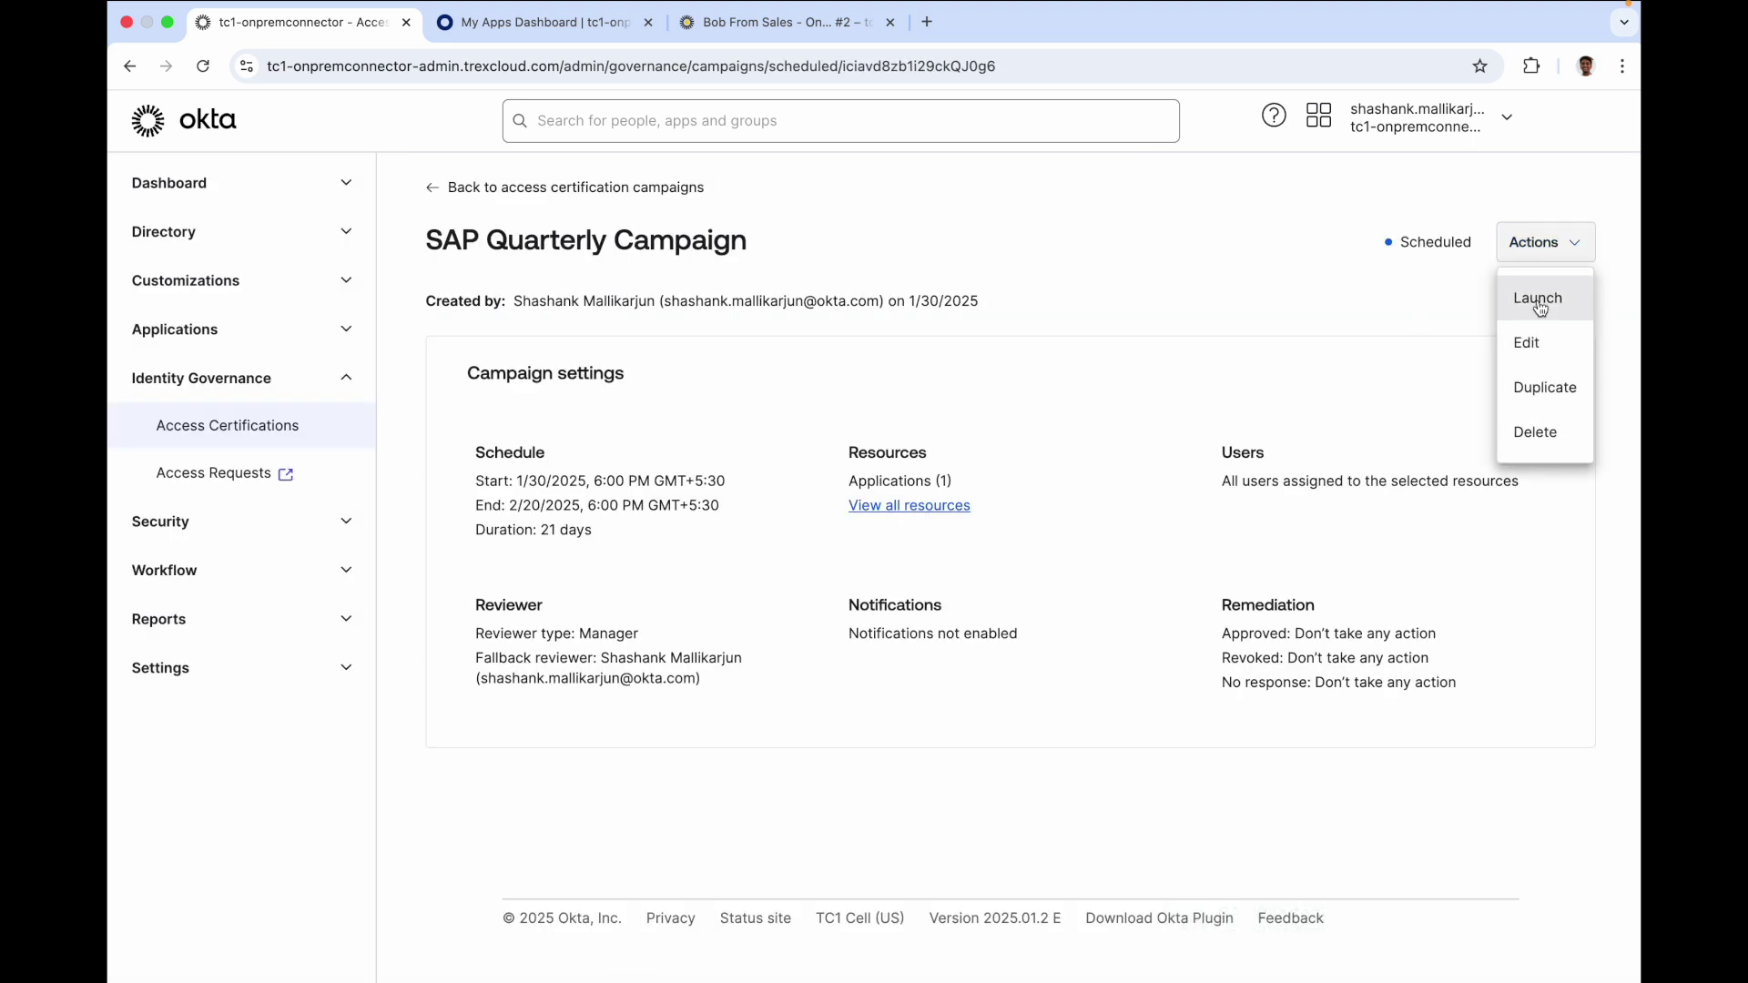
left_click(1539, 305)
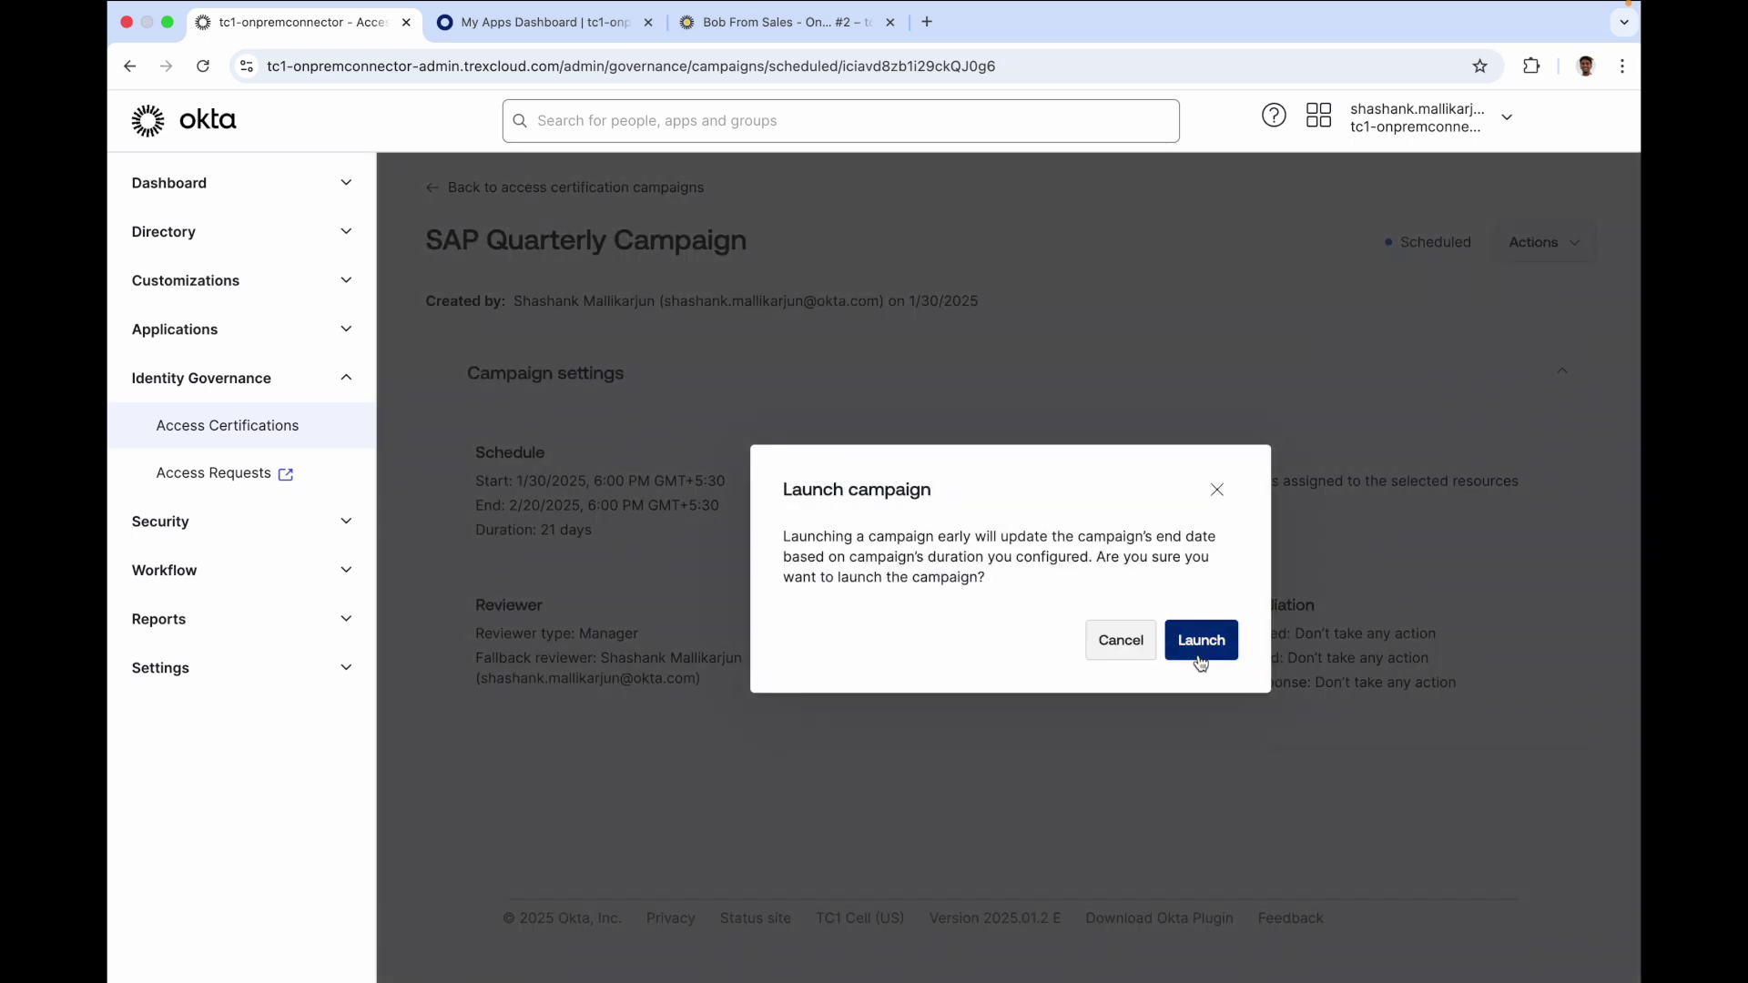
left_click(1200, 640)
key("ctrl+Tab")
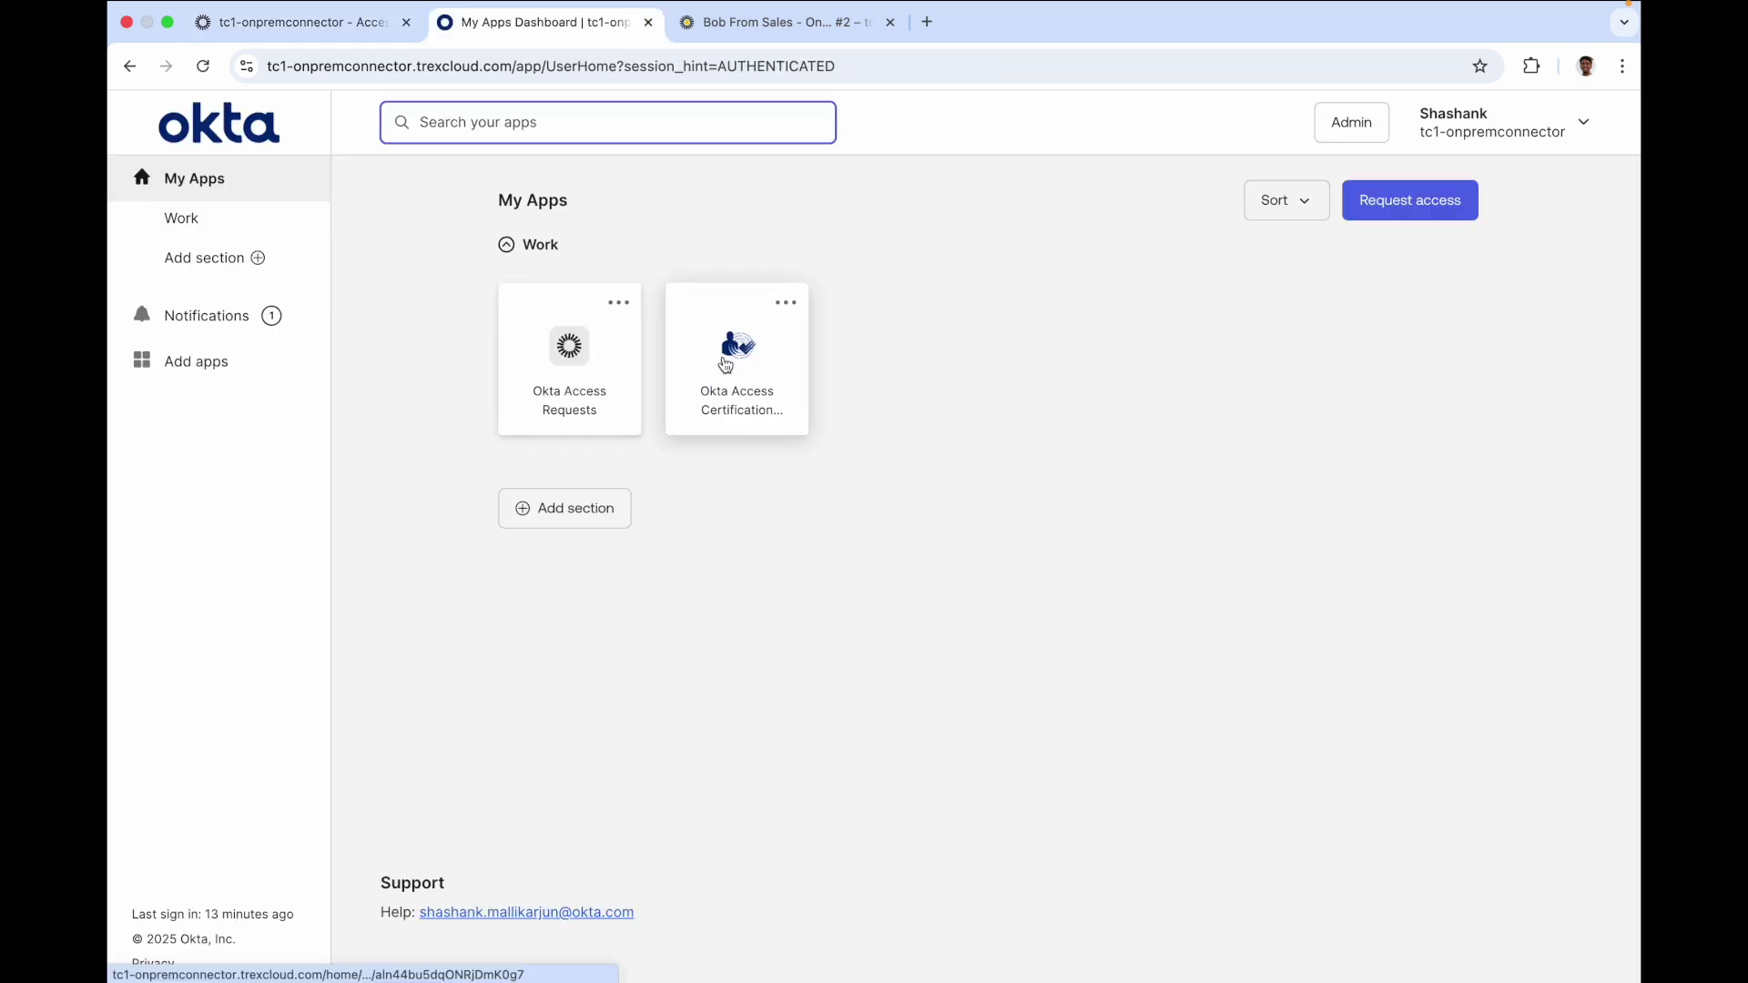
left_click(725, 364)
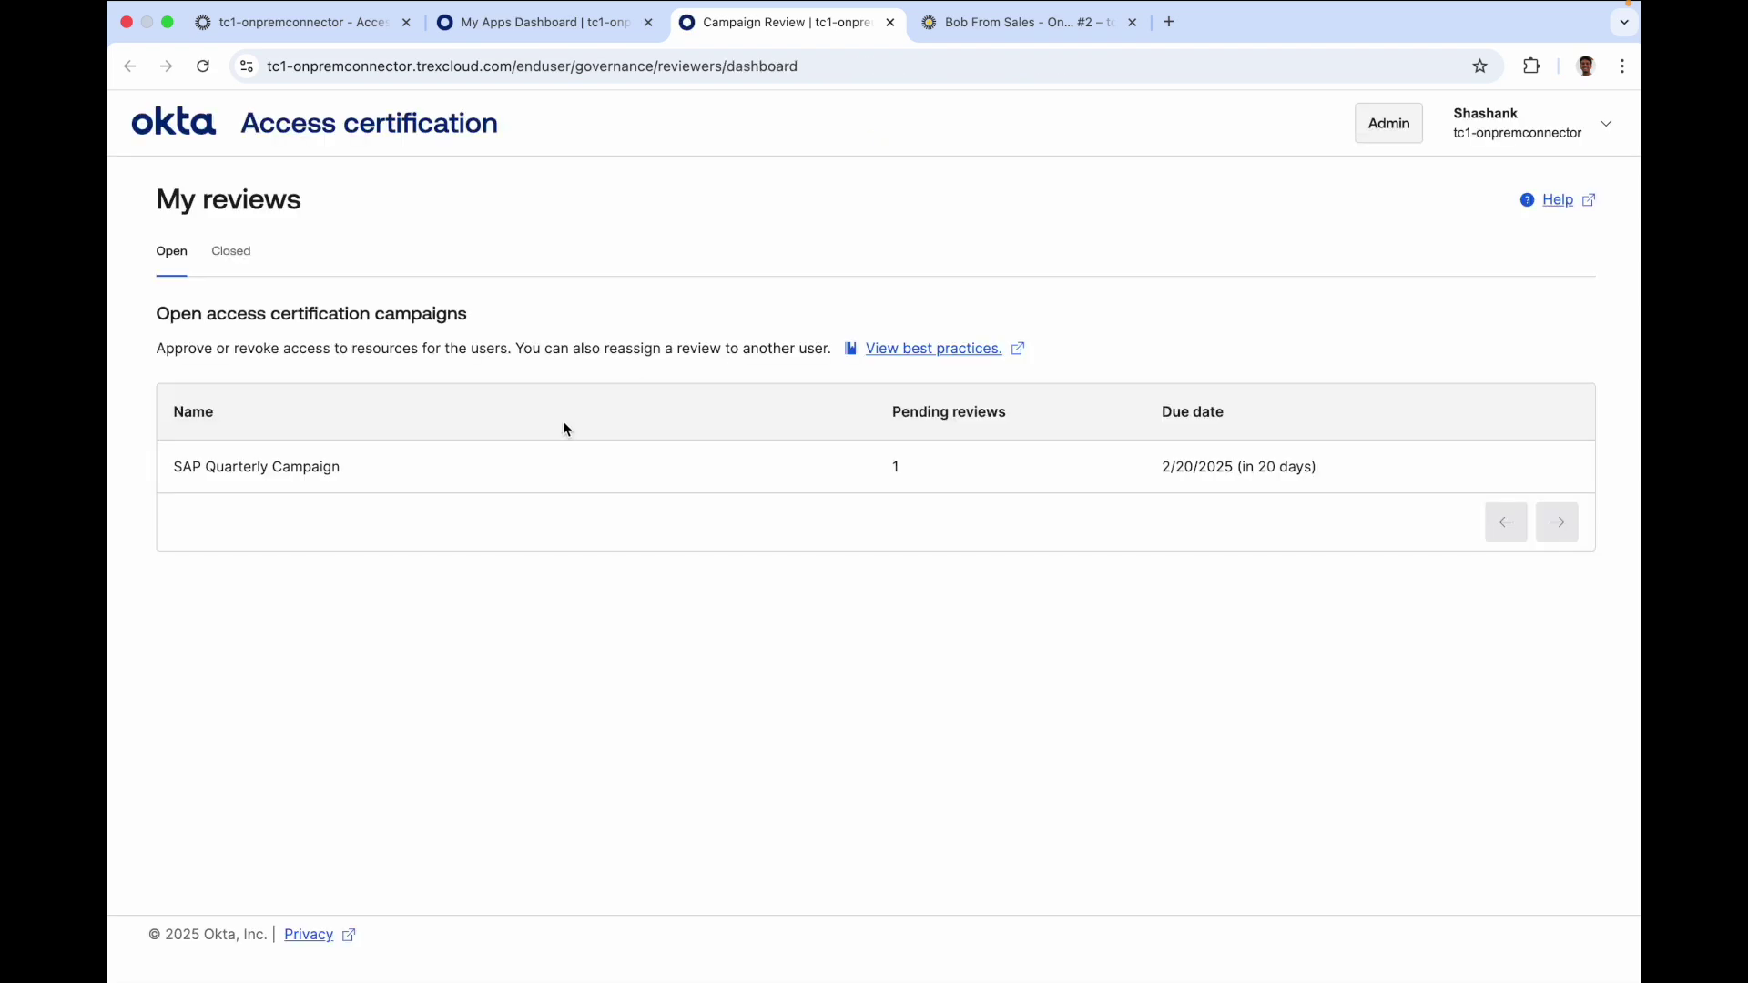
Open the SAP Quarterly Campaign review and inspect the pending user's six SAP role entitlements
left_click(278, 466)
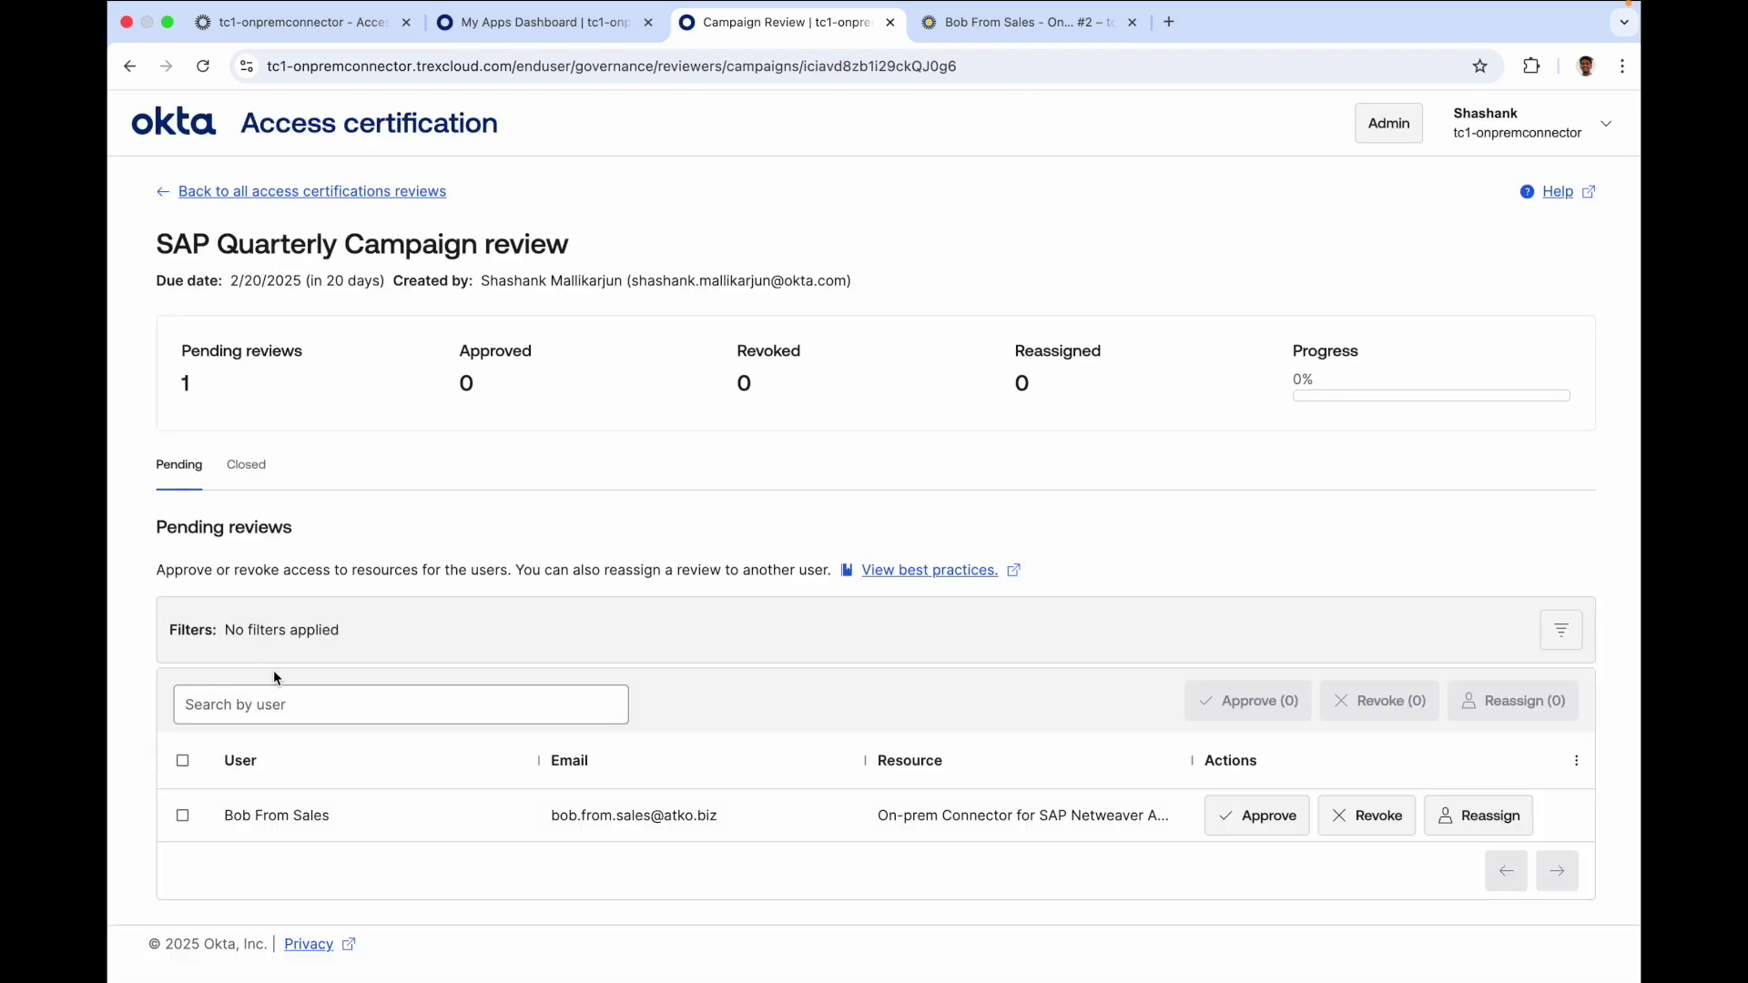
left_click(317, 831)
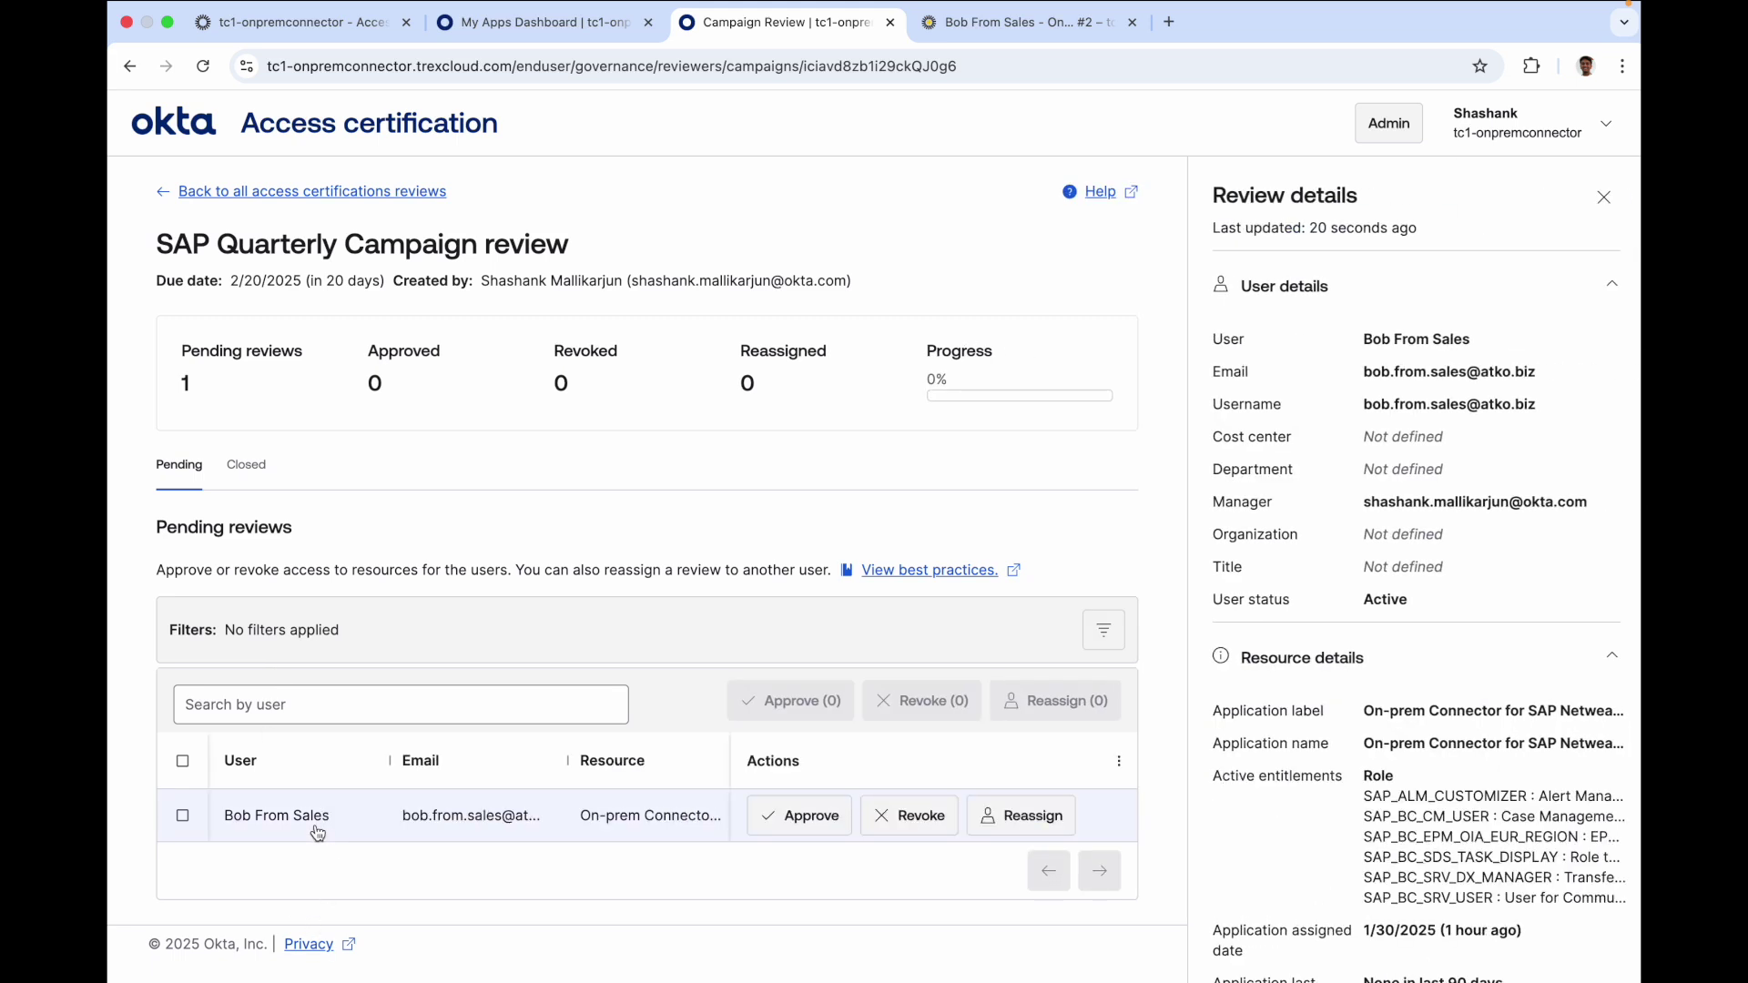
scroll(1376, 533, "down", 5)
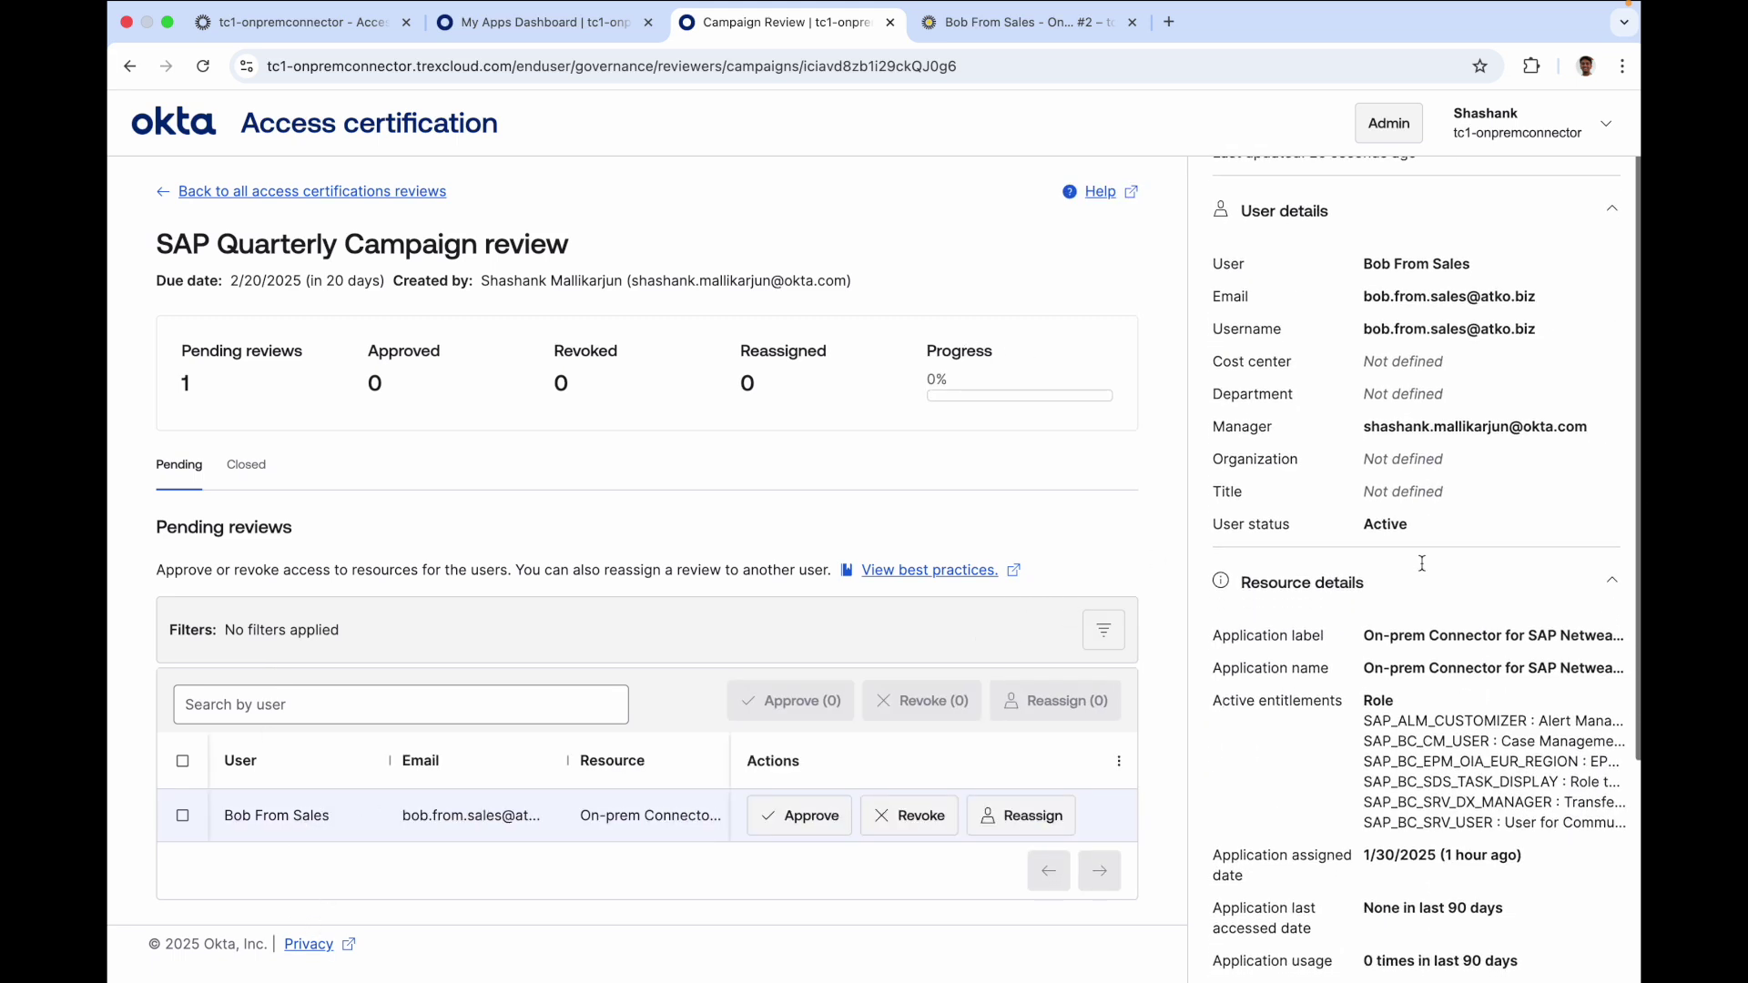
left_click_drag(1366, 501, 1607, 610)
scroll(1448, 590, "down", 1)
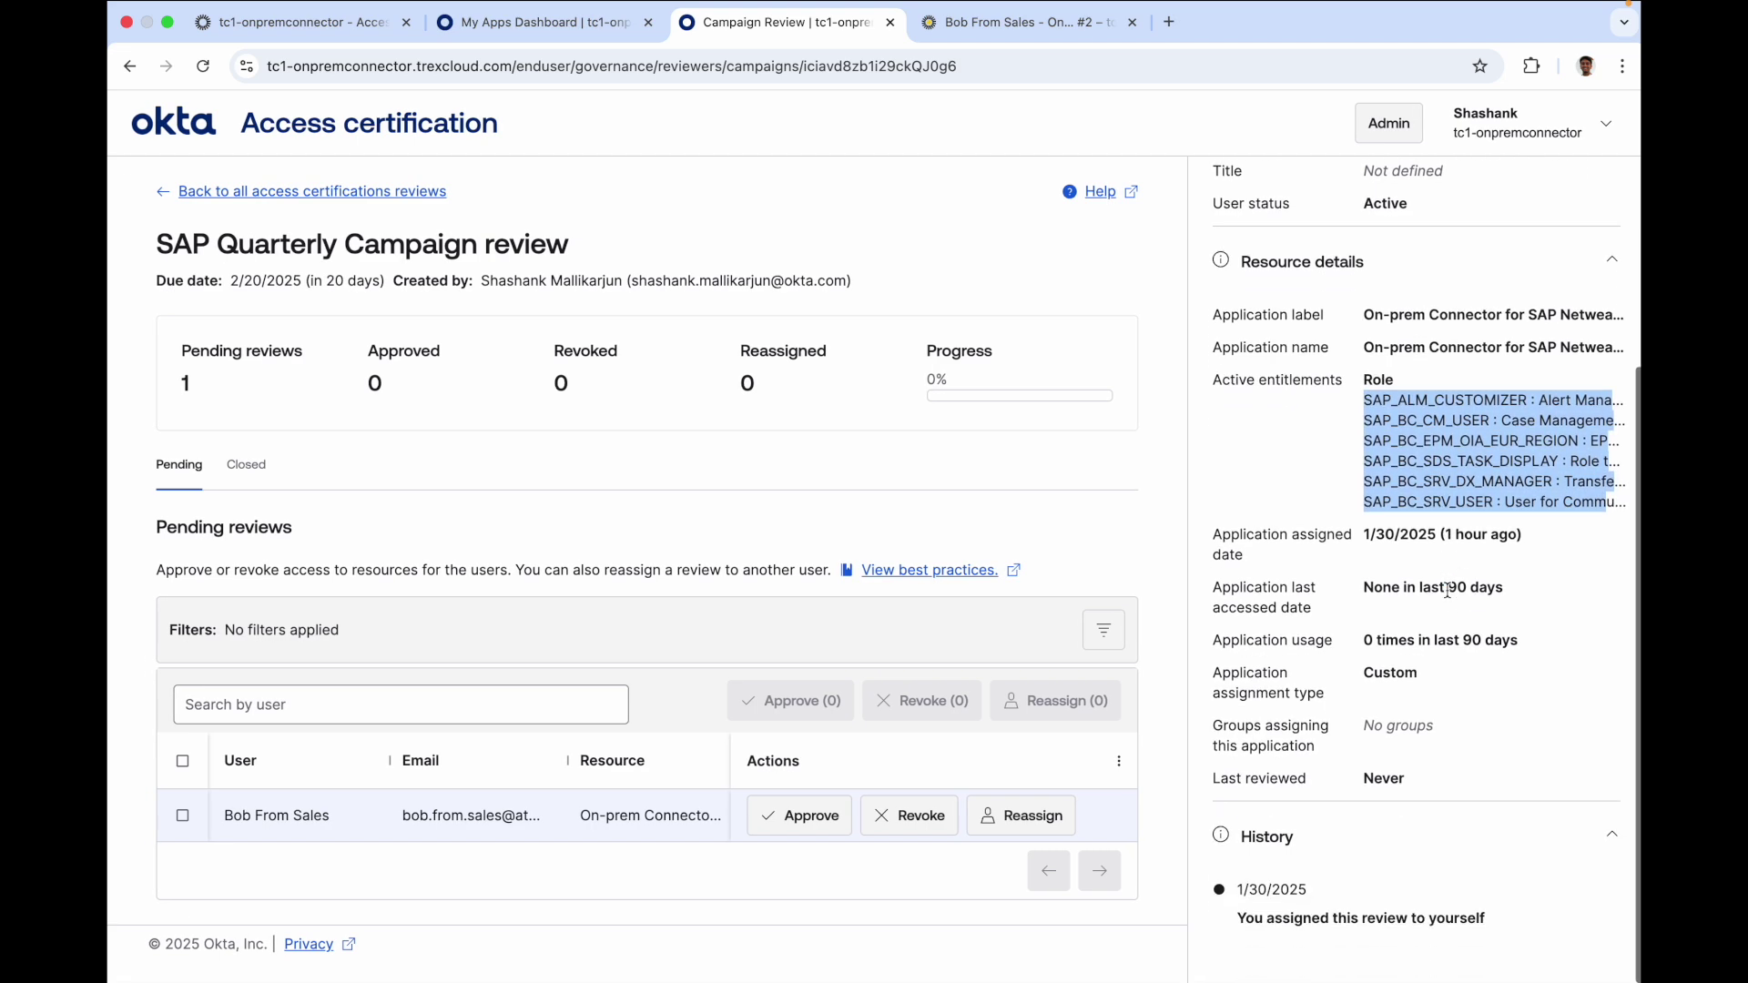
left_click(1382, 467)
scroll(1350, 471, "up", 4)
scroll(1348, 471, "up", 1)
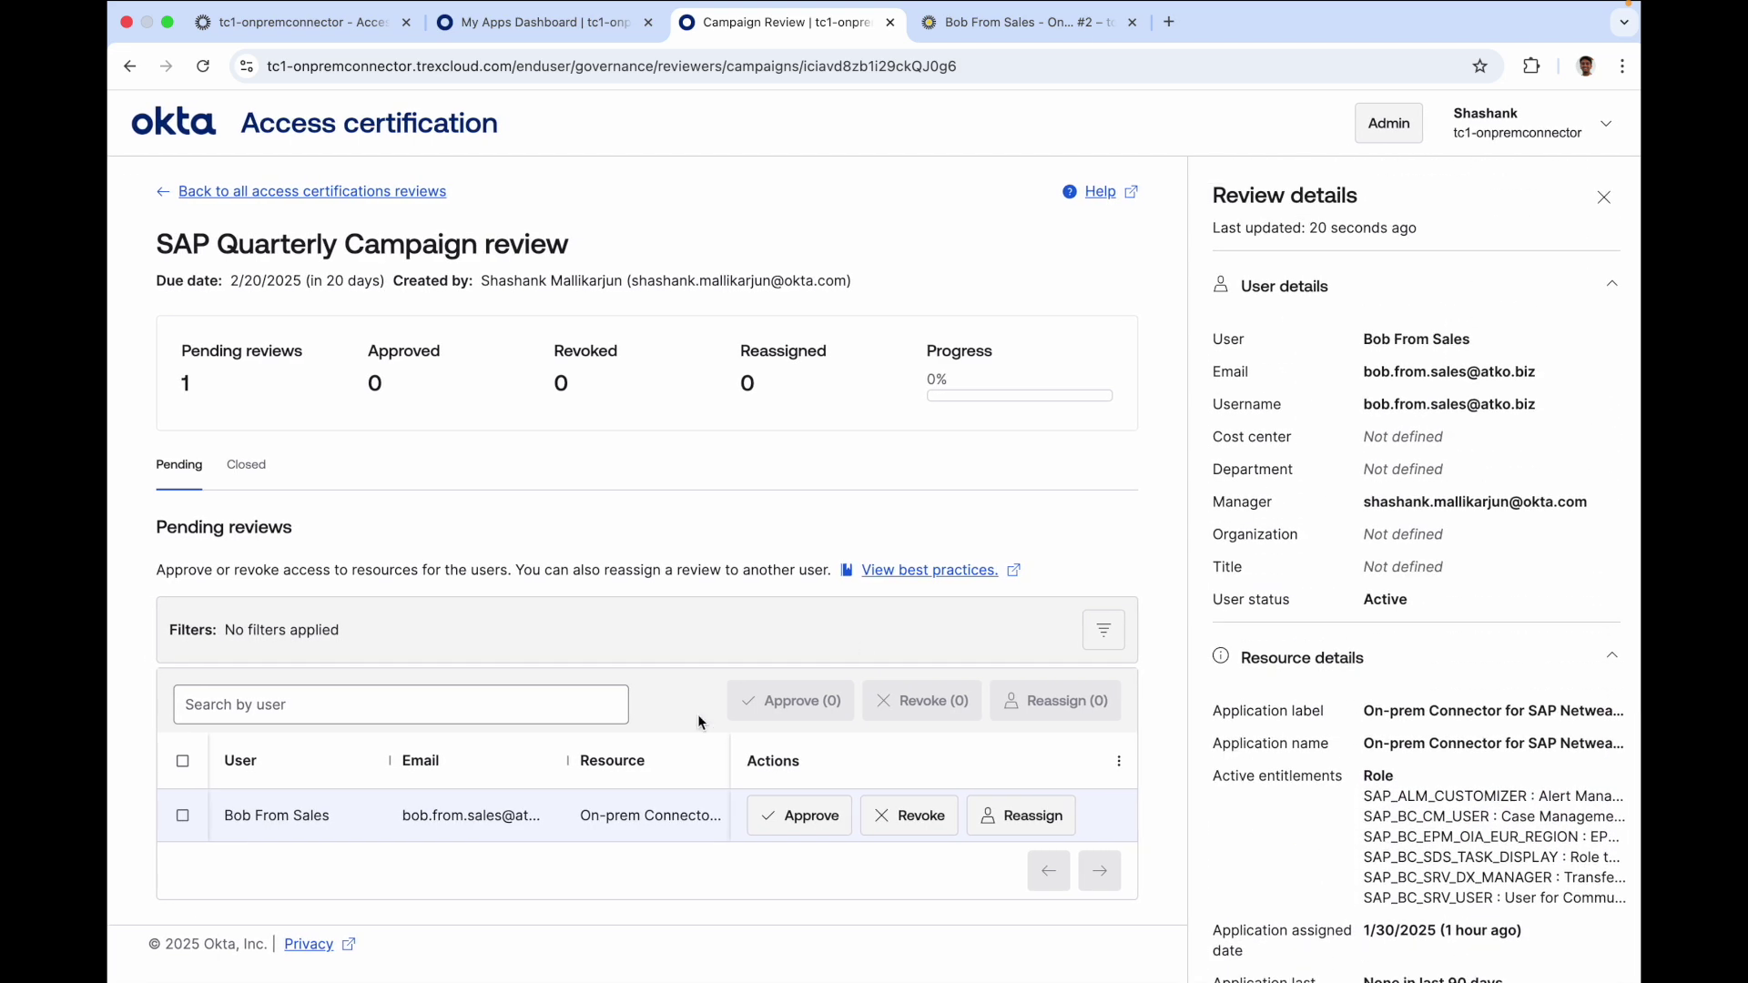
Approve the access with justification 'Reviewed and appro' and submit
left_click(810, 824)
left_click(820, 552)
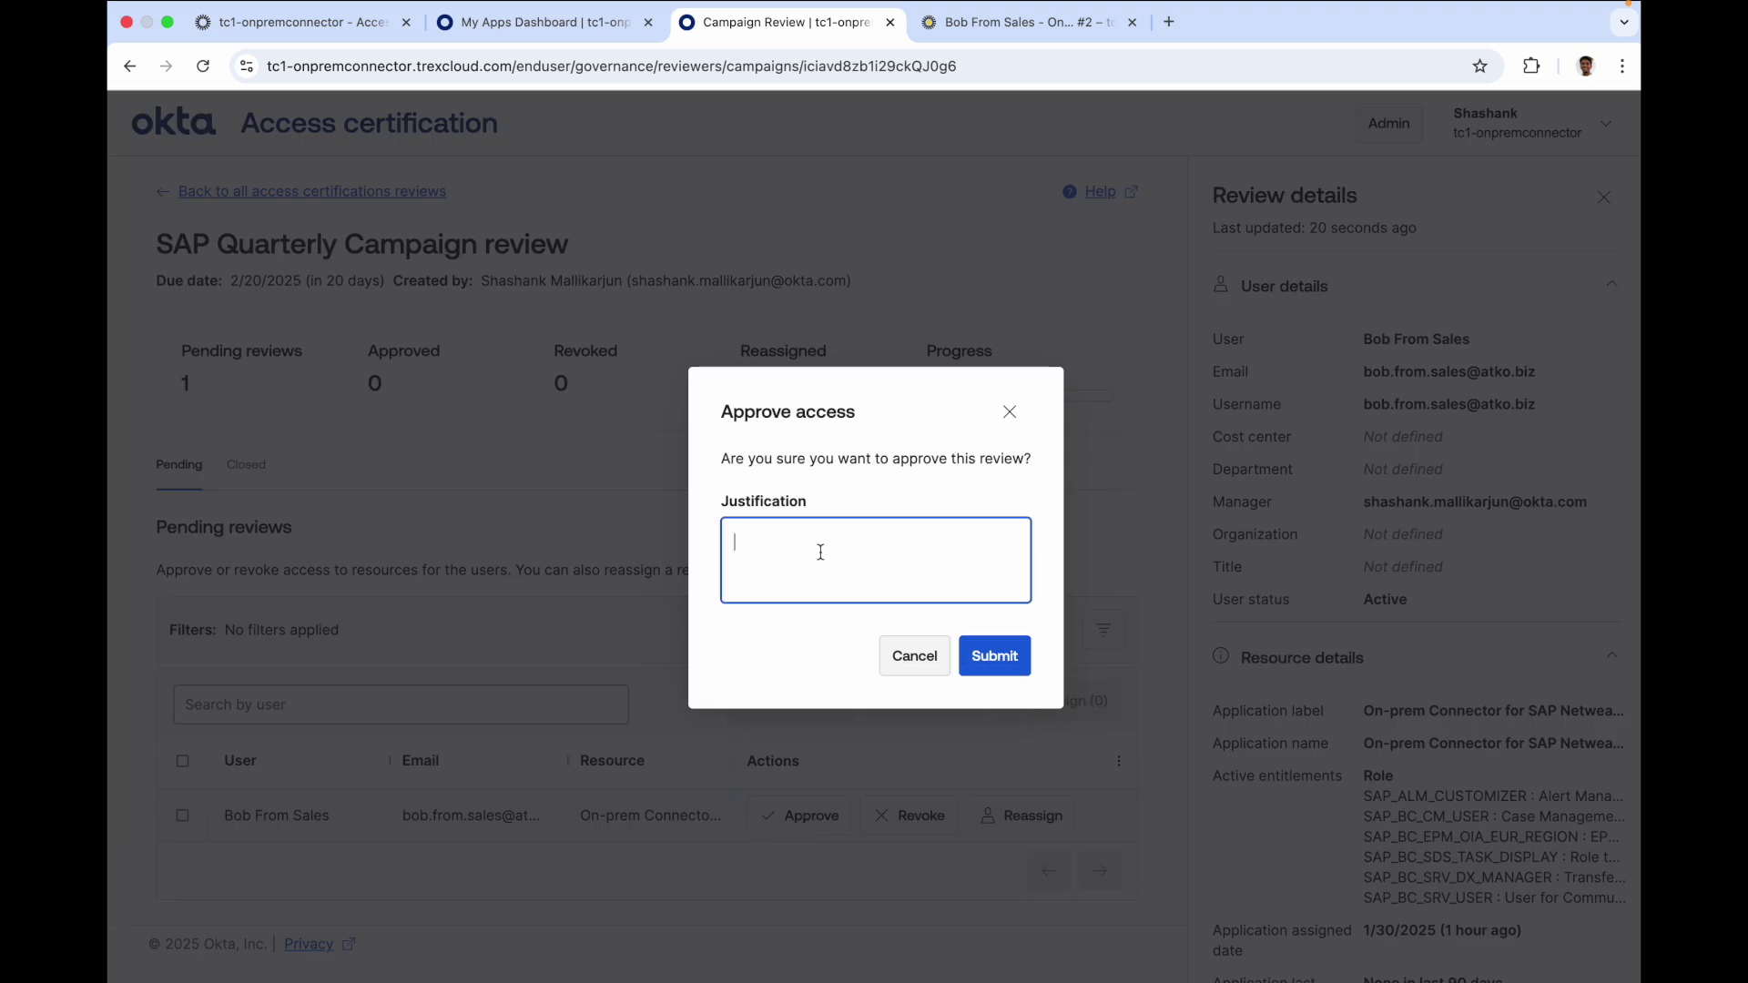
type("Reviewed and approved")
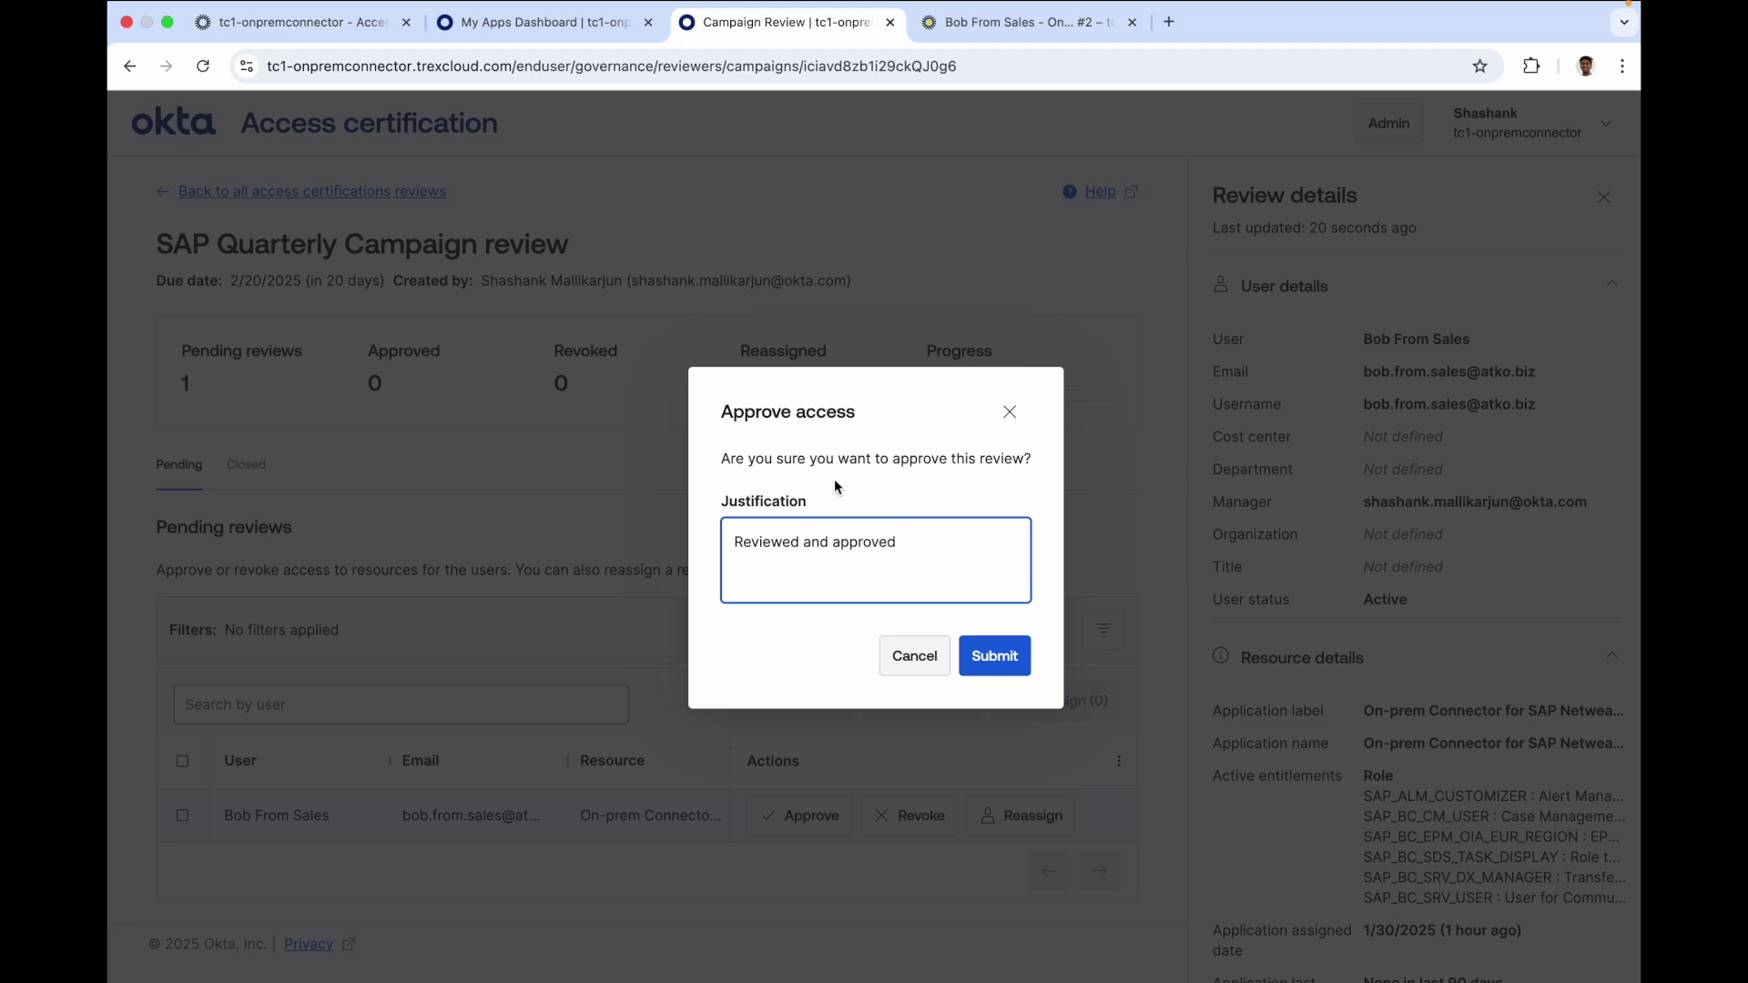
left_click(994, 655)
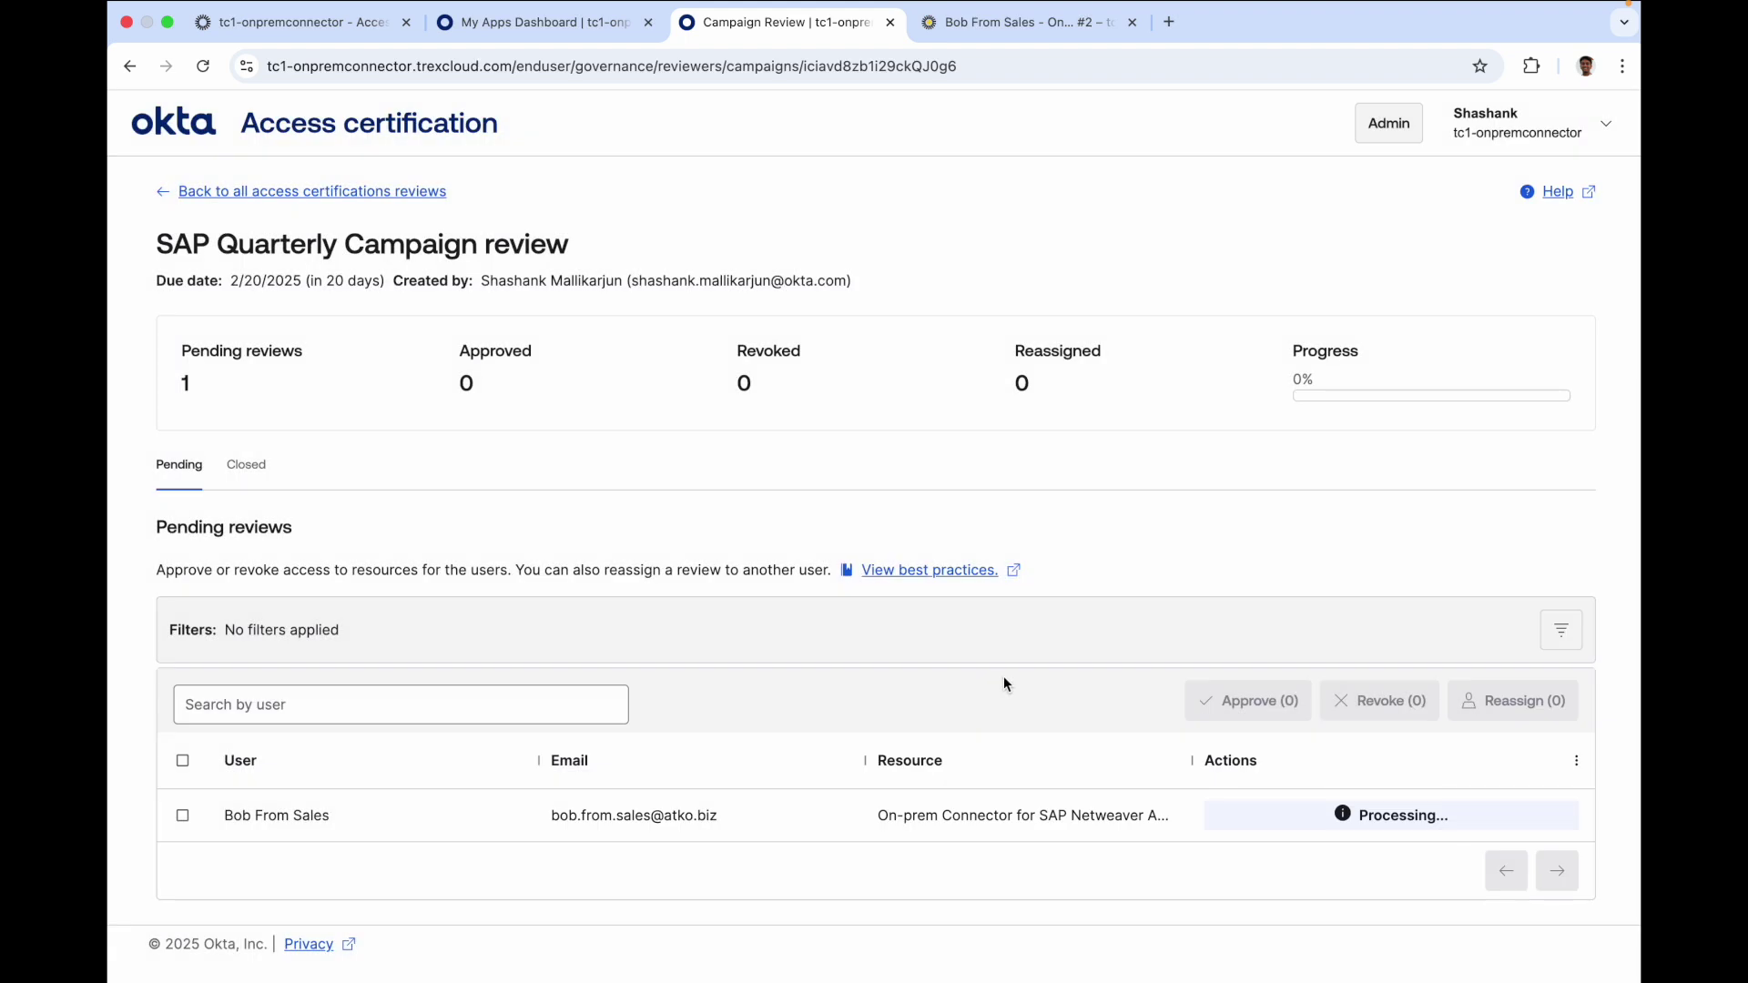